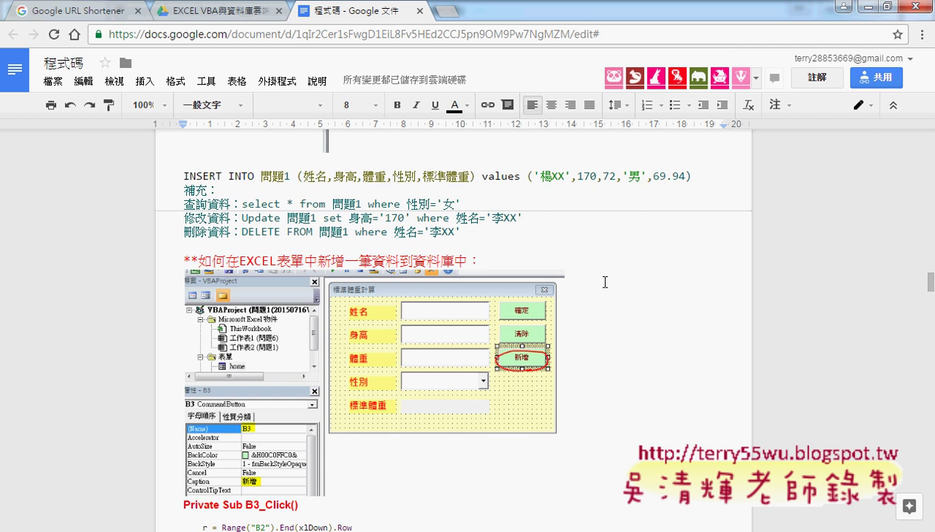
Highlight the Provider connection string in the ADO subroutine's myCon.Open line, then start a new blank tab.
scroll(604, 279, down, 4)
scroll(606, 280, down, 1)
scroll(532, 316, down, 1)
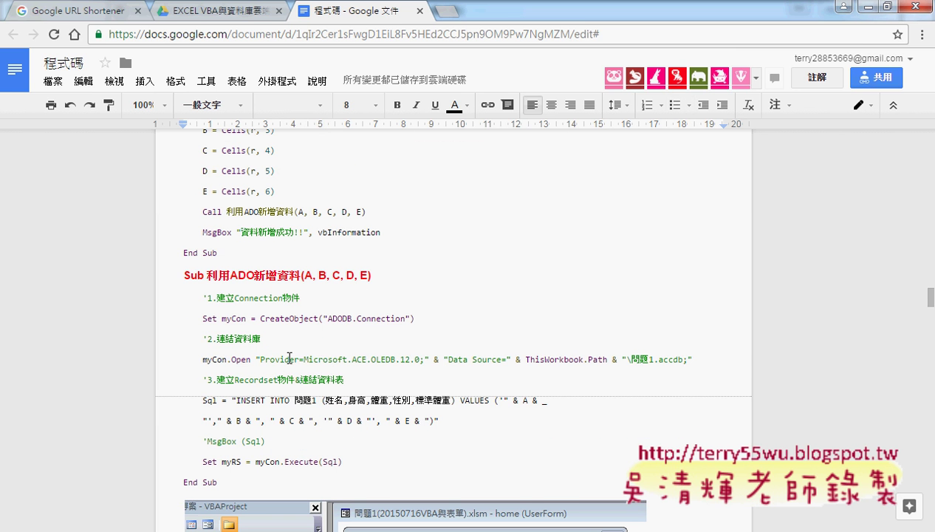
drag(256, 359, 697, 360)
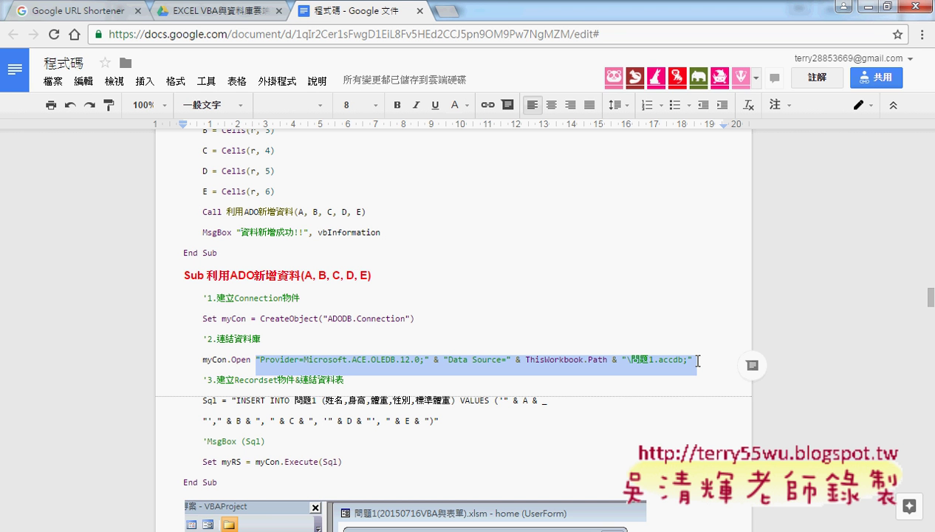
click(446, 11)
Copy the word Connection from the CreateObject line in the code document.
text(ㄝ)
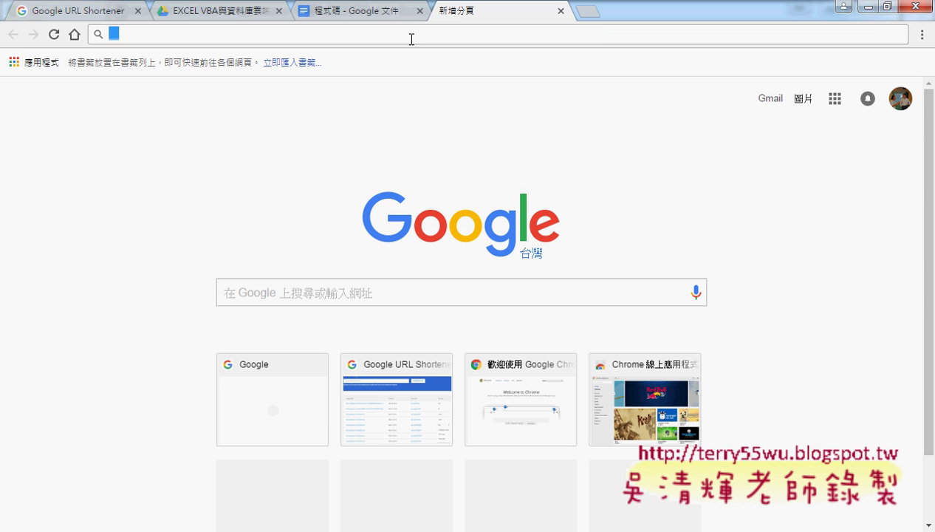
text(www.)
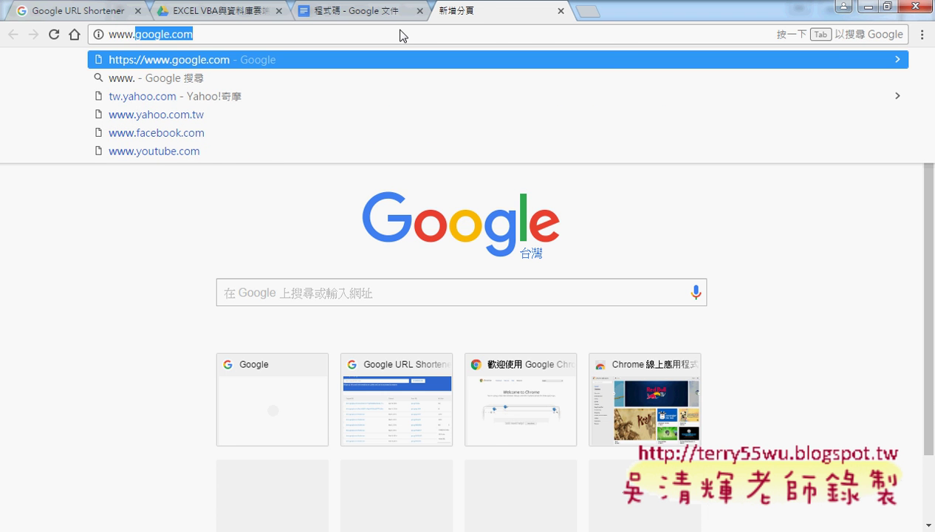
click(344, 10)
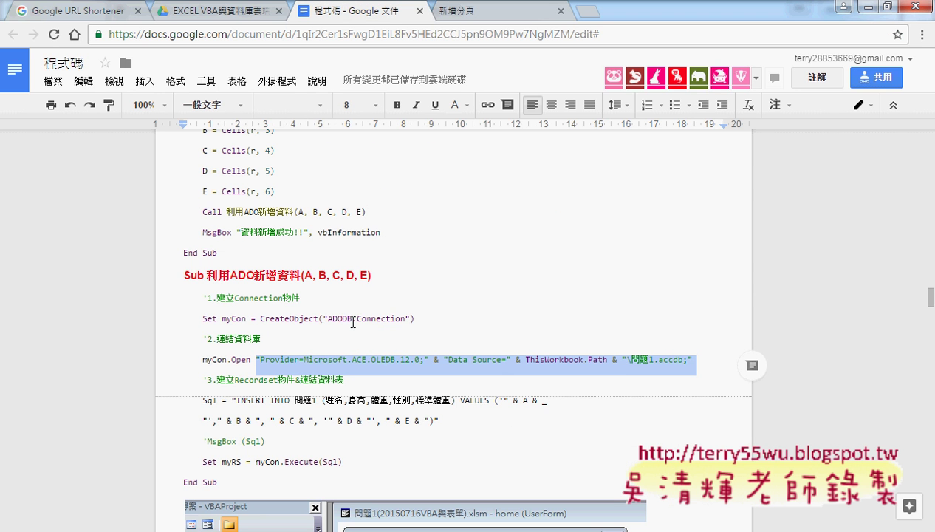
drag(356, 318, 407, 318)
key(ctrl+c)
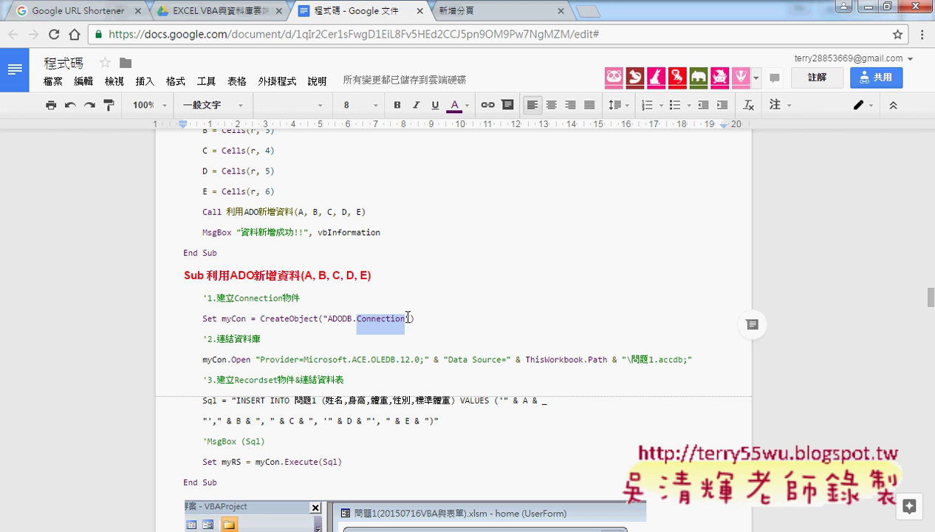
click(480, 11)
text(www.)
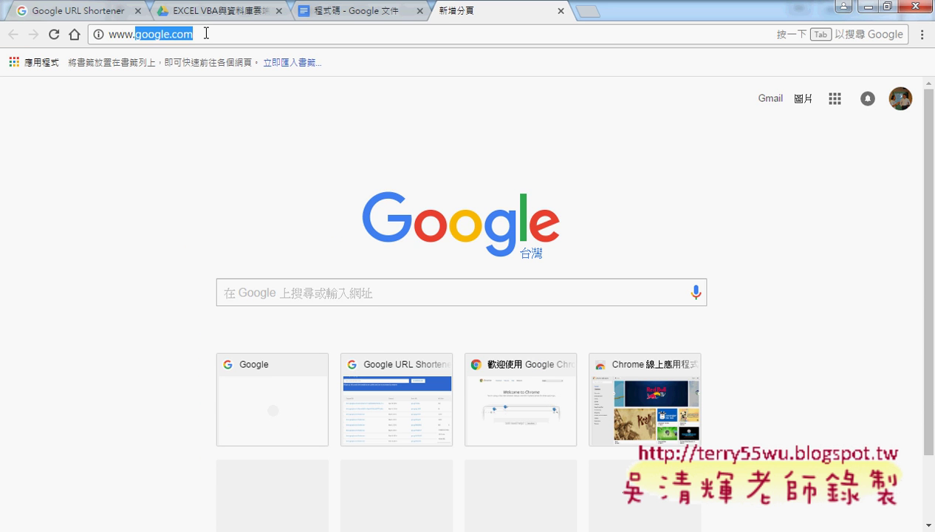
key(ctrl+v)
text(s)
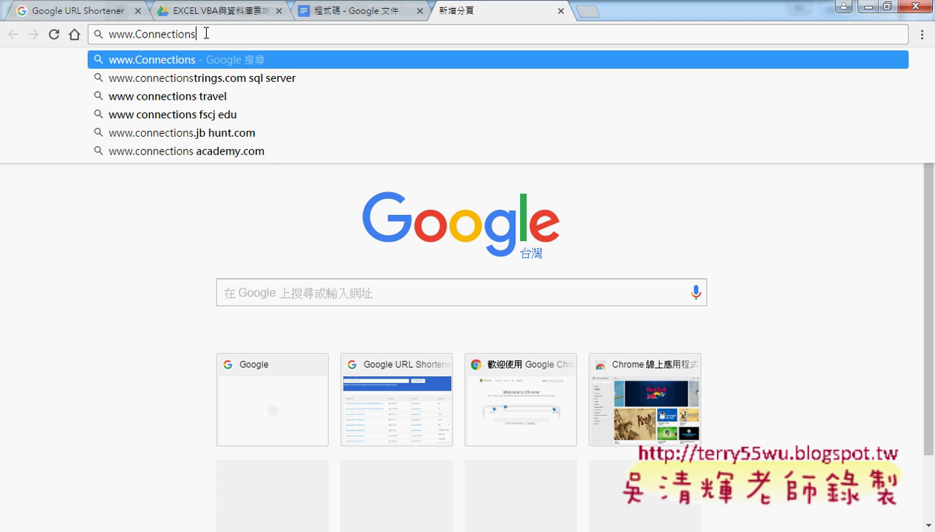
text(trin)
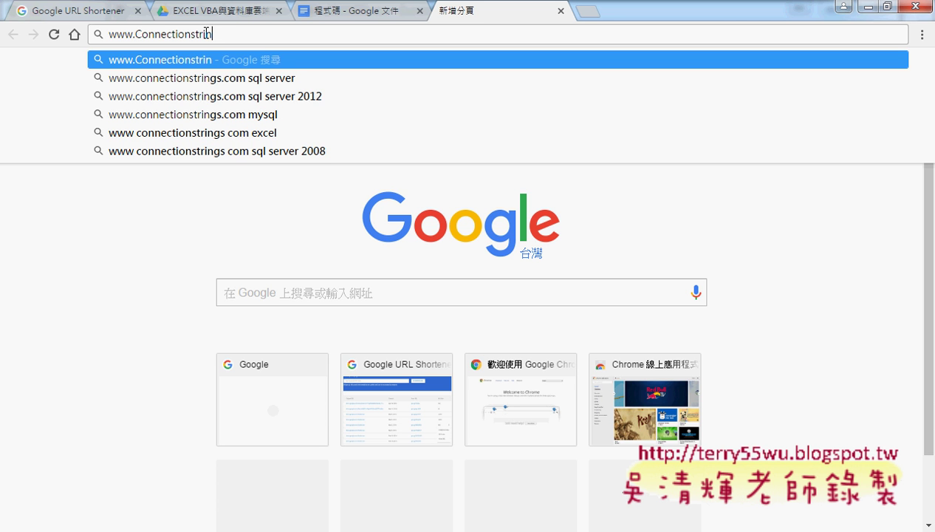
text(gs)
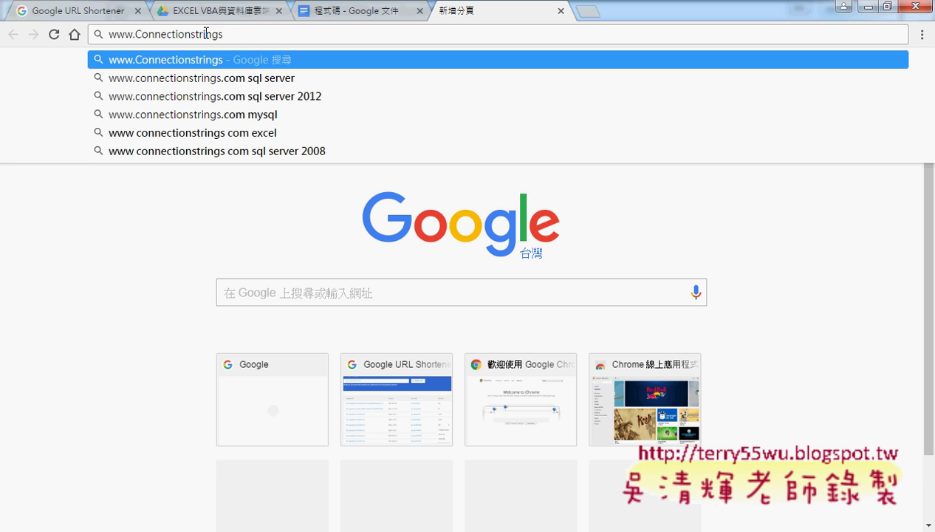
click(192, 34)
drag(192, 34, 225, 35)
click(235, 35)
text(.c)
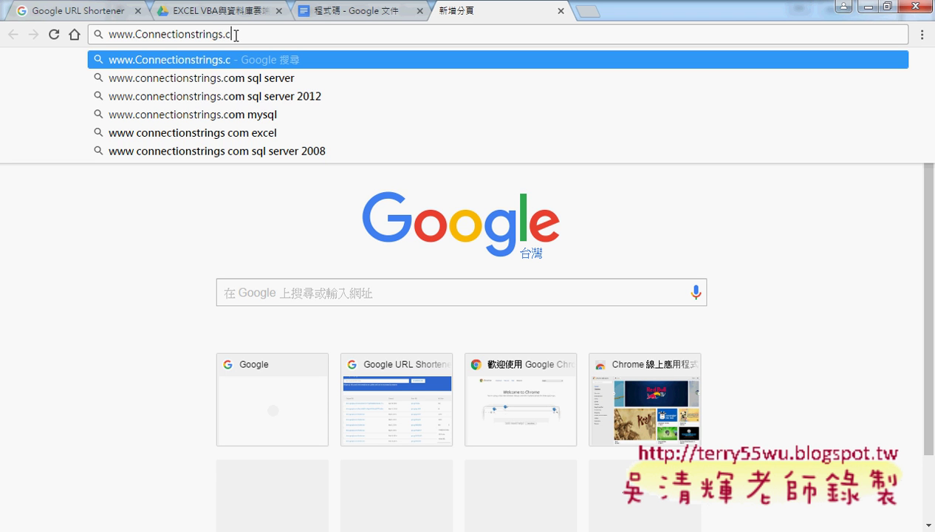
text(om)
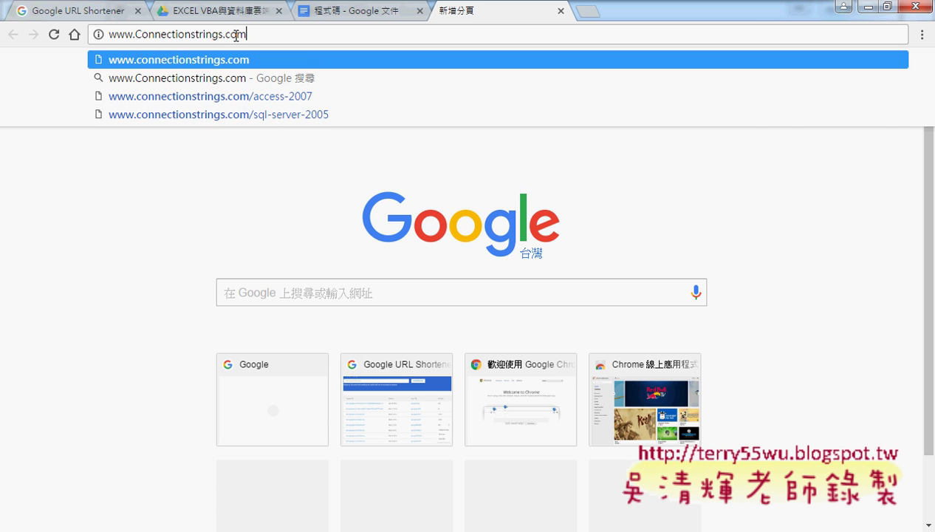
key(Return)
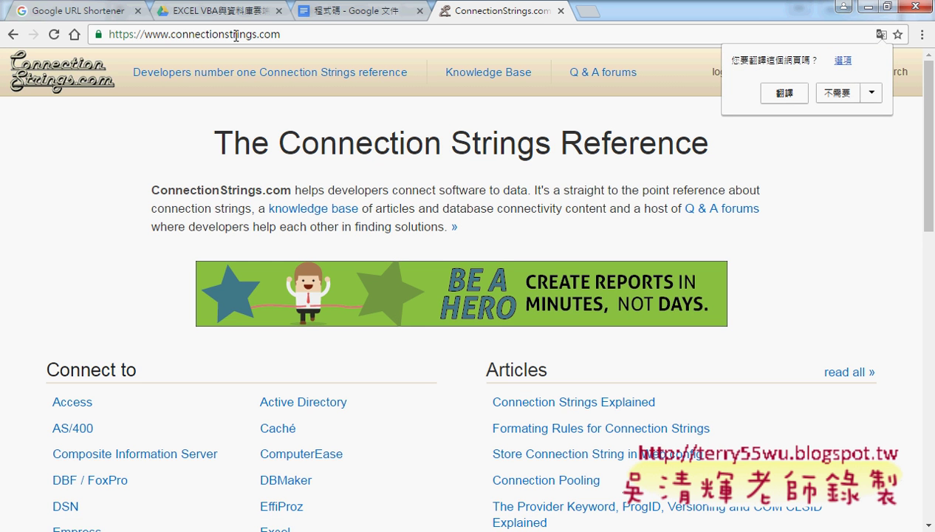
Open the Access connection strings page and scroll to the Microsoft ACE OLEDB 12.0 examples.
scroll(133, 207, down, 2)
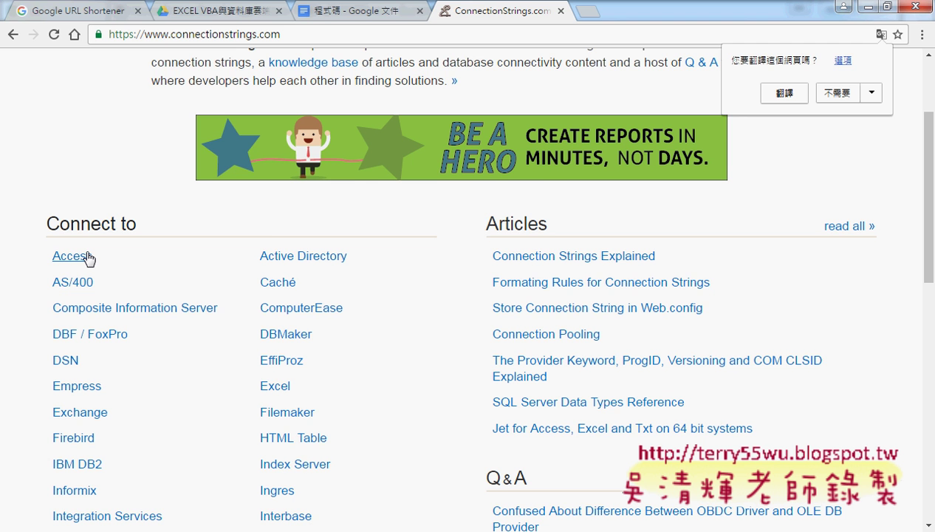
click(86, 257)
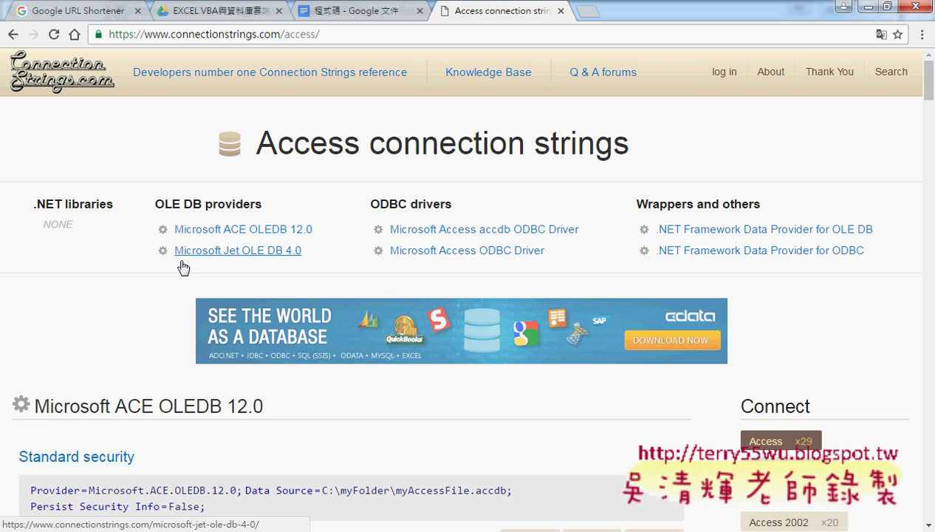
scroll(346, 265, down, 3)
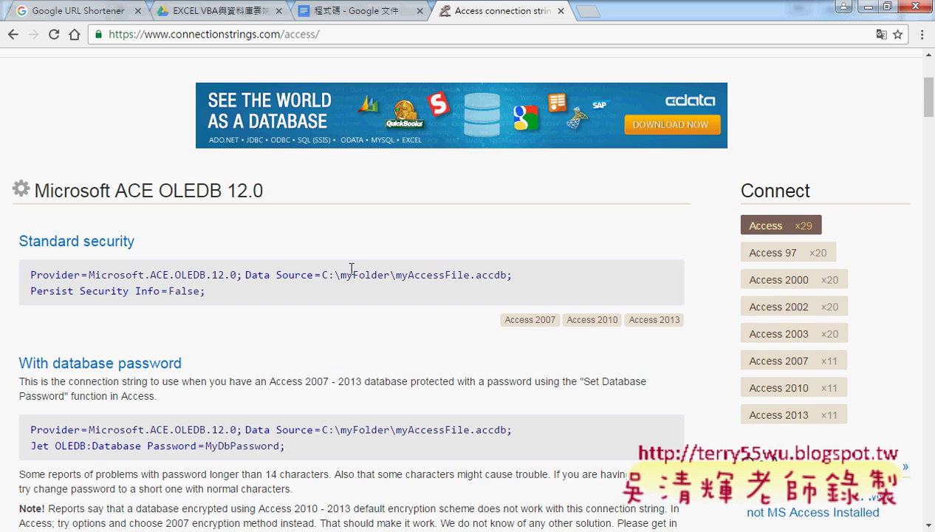
scroll(351, 268, down, 1)
drag(18, 164, 295, 195)
click(199, 204)
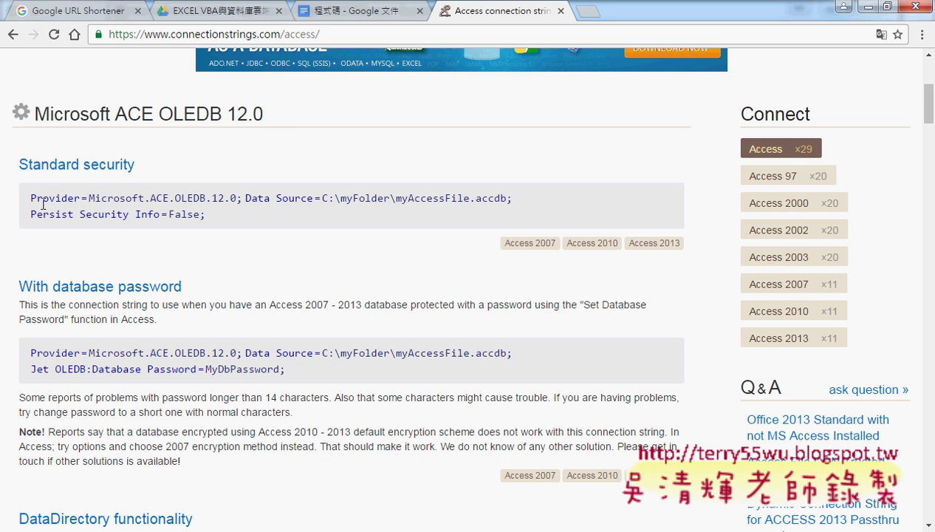
Highlight the Standard security string, its C:\myFolder data source, and the database-password string.
drag(30, 198, 539, 202)
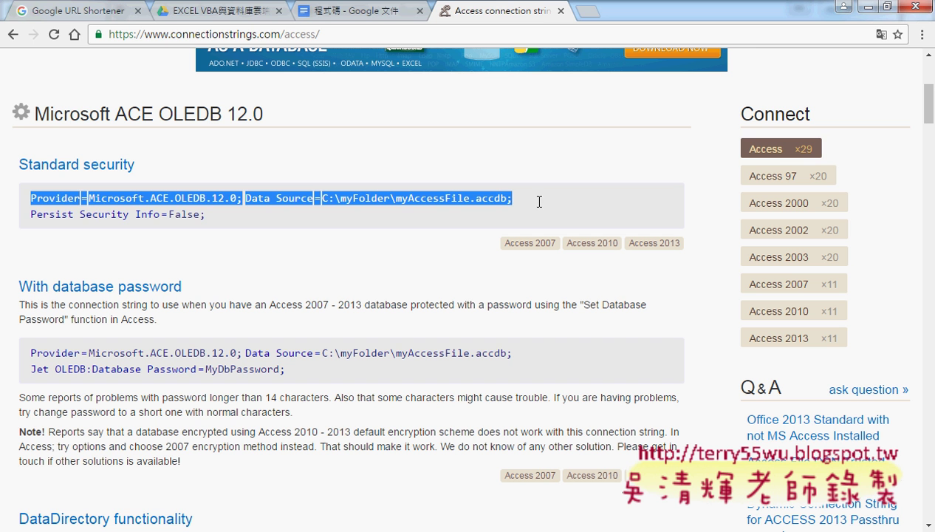
click(30, 201)
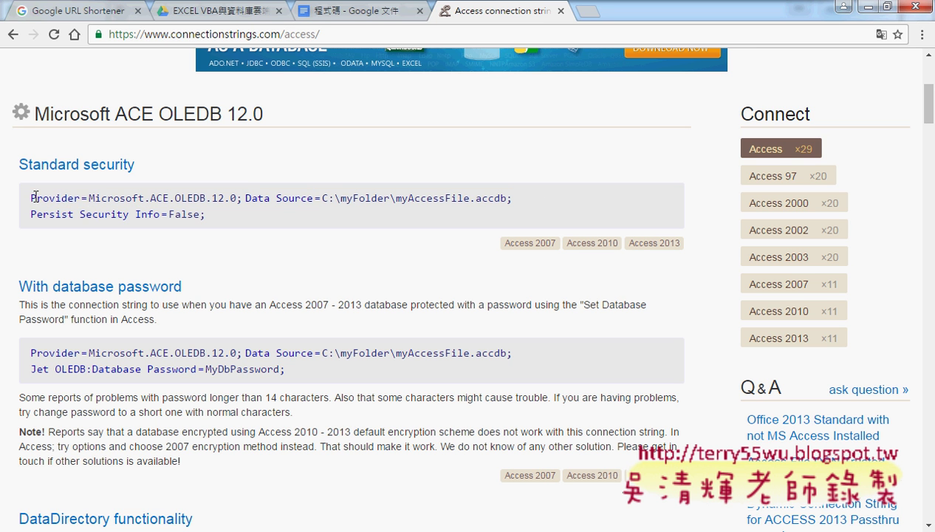
drag(30, 198, 515, 206)
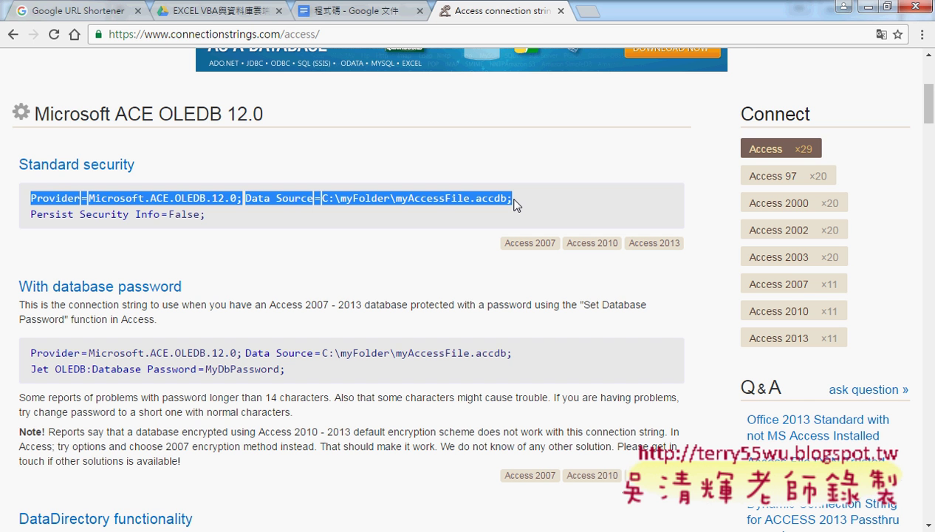
click(364, 200)
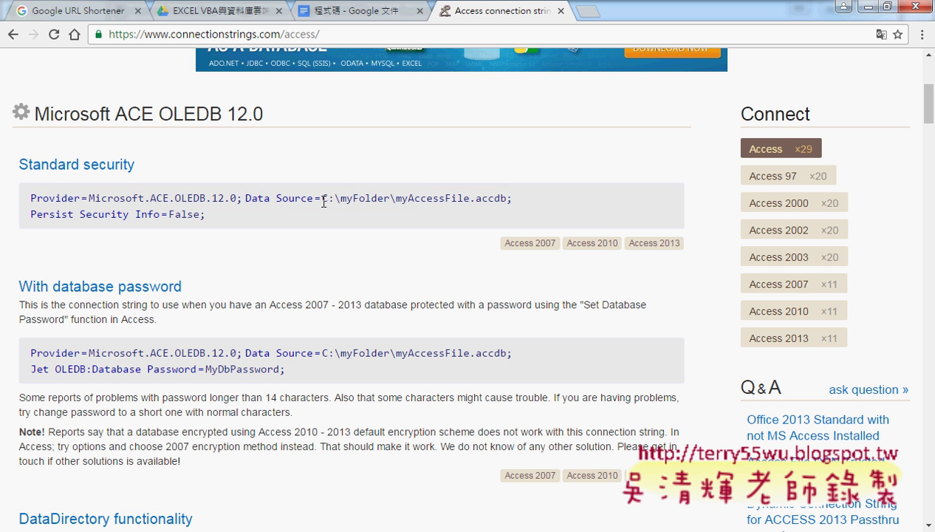
drag(322, 198, 393, 198)
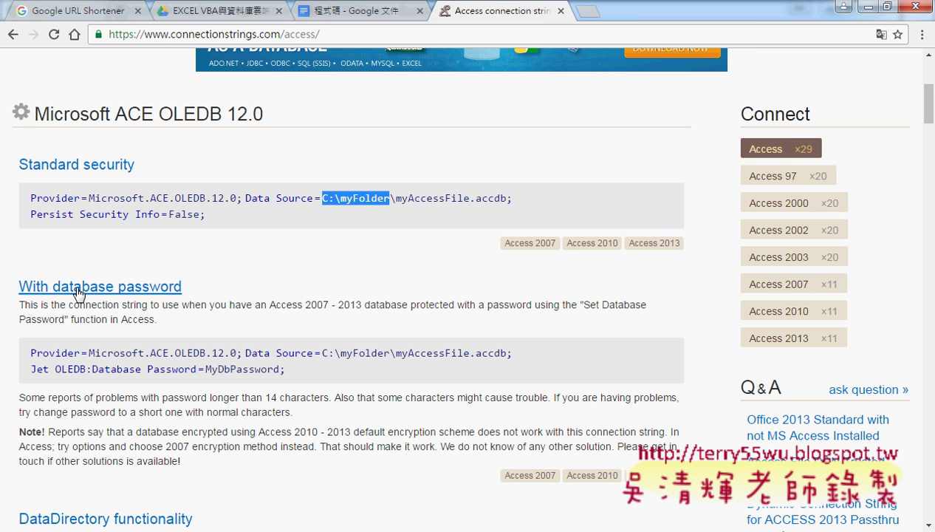
drag(16, 289, 195, 285)
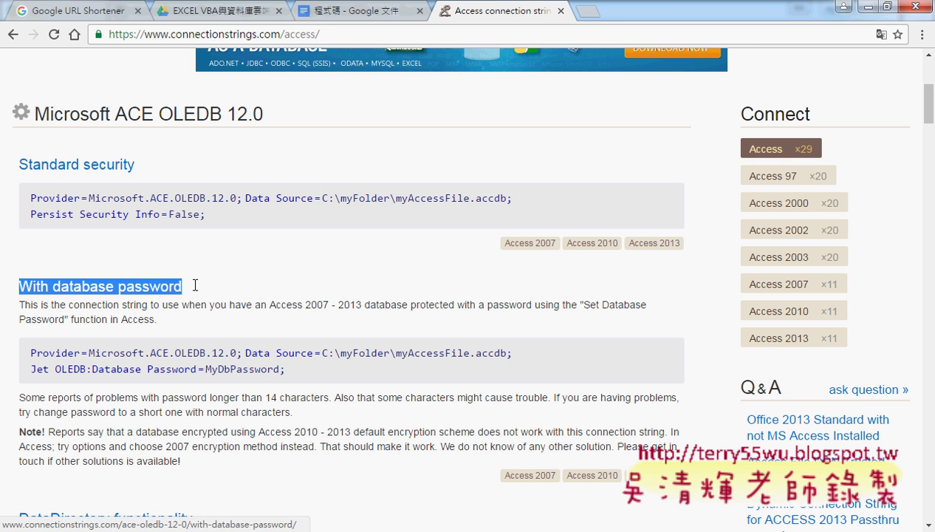
drag(290, 368, 23, 366)
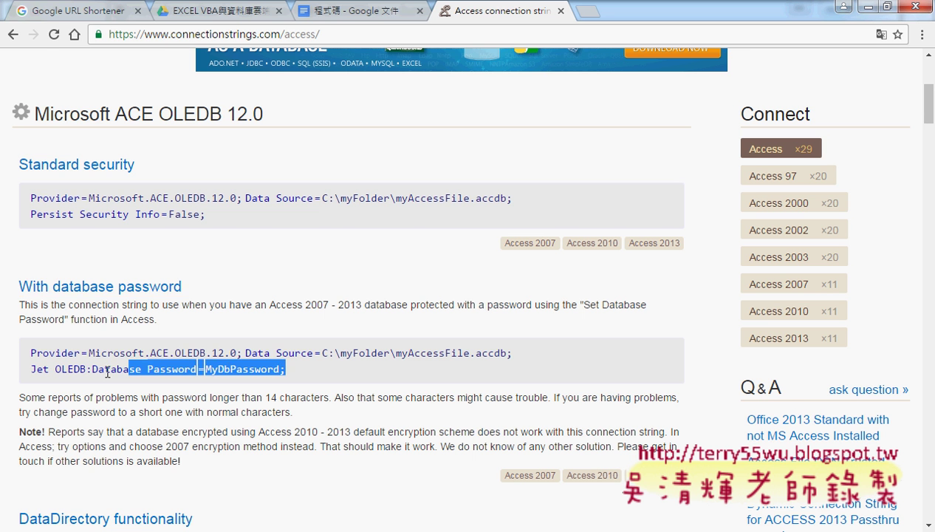
Highlight the Network Location example's share path, then return to the top of the page.
scroll(22, 365, down, 3)
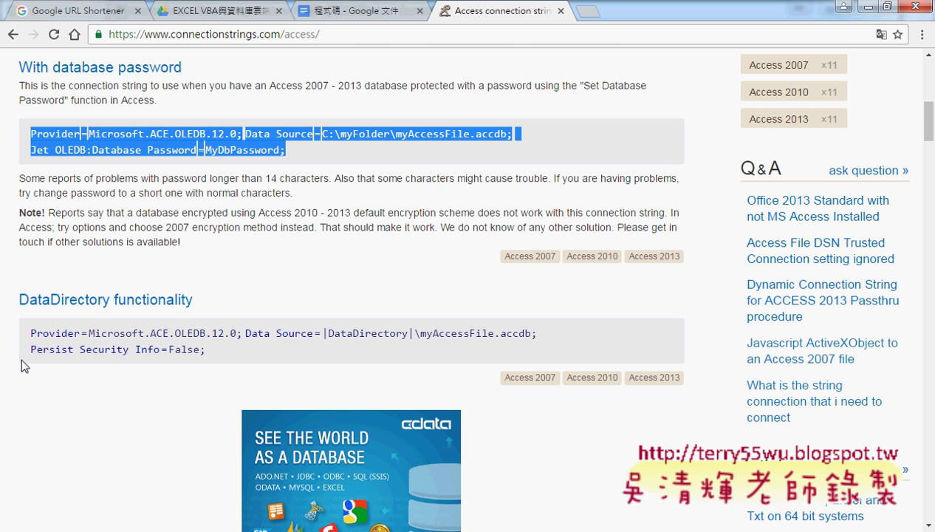
scroll(21, 361, down, 2)
scroll(22, 362, down, 3)
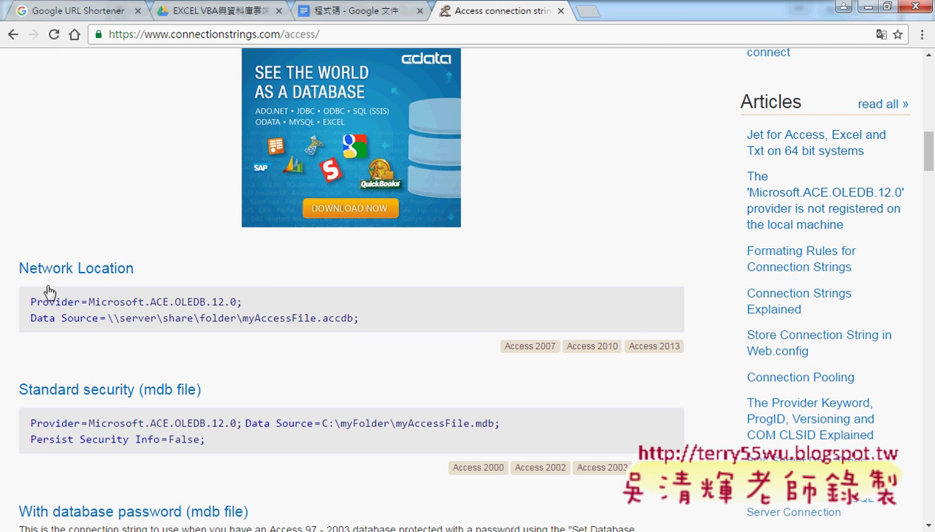
drag(135, 267, 23, 271)
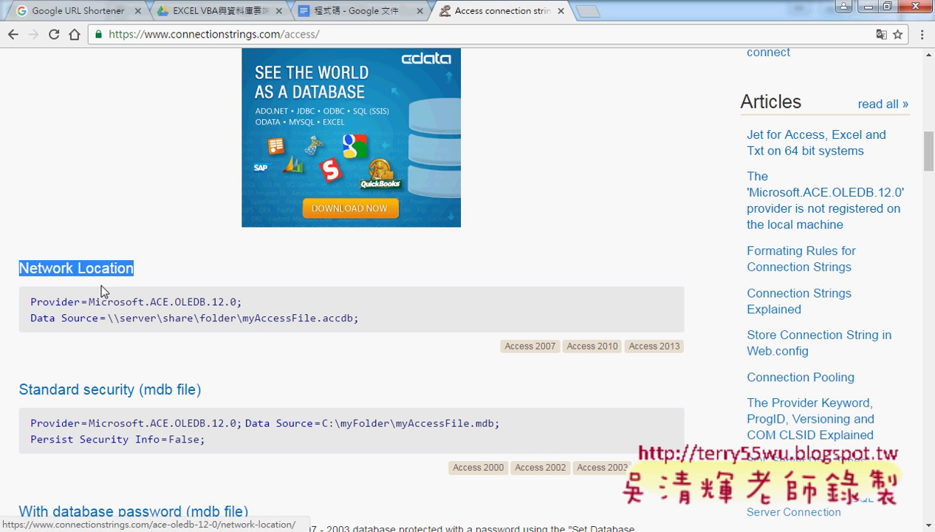
click(109, 317)
drag(108, 317, 361, 318)
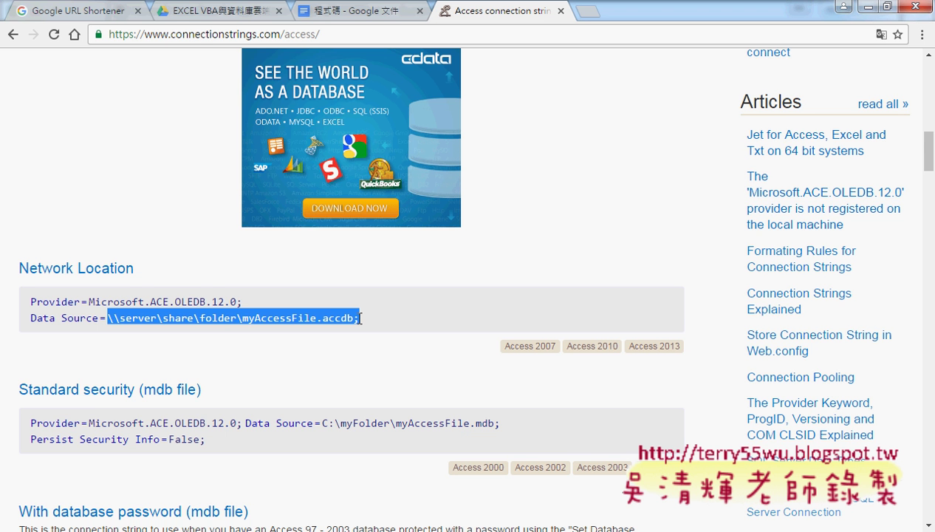
scroll(361, 318, up, 2)
scroll(360, 317, up, 6)
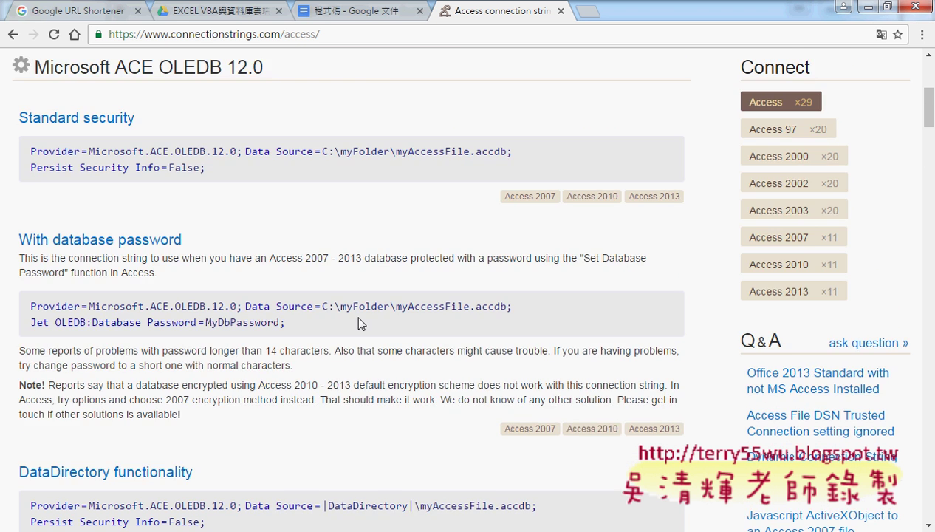
scroll(360, 321, up, 5)
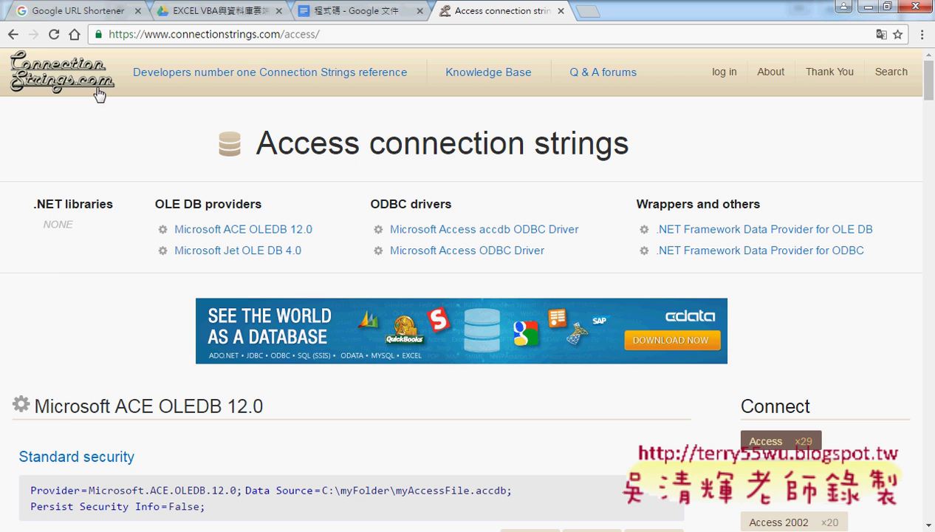
Return to the site's home list and open the SQL Server connection strings page.
click(11, 35)
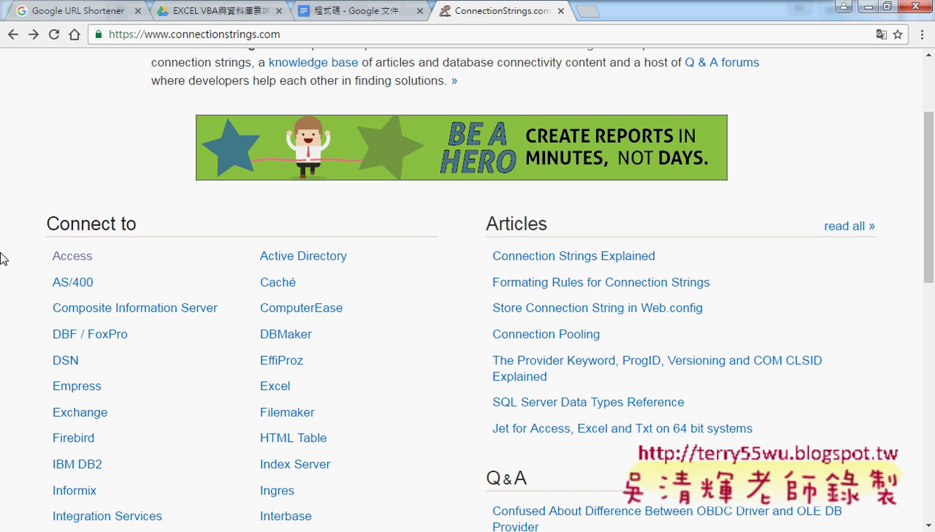
scroll(411, 305, up, 2)
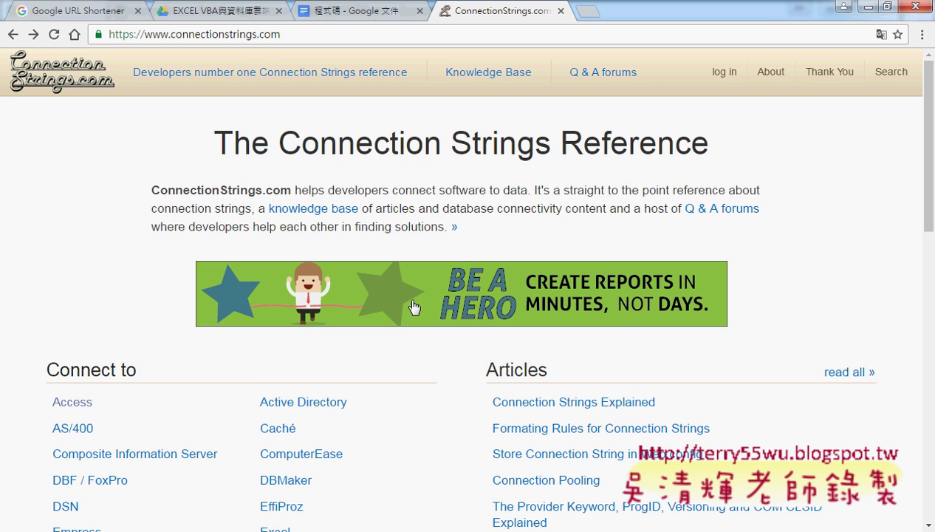
scroll(413, 305, down, 2)
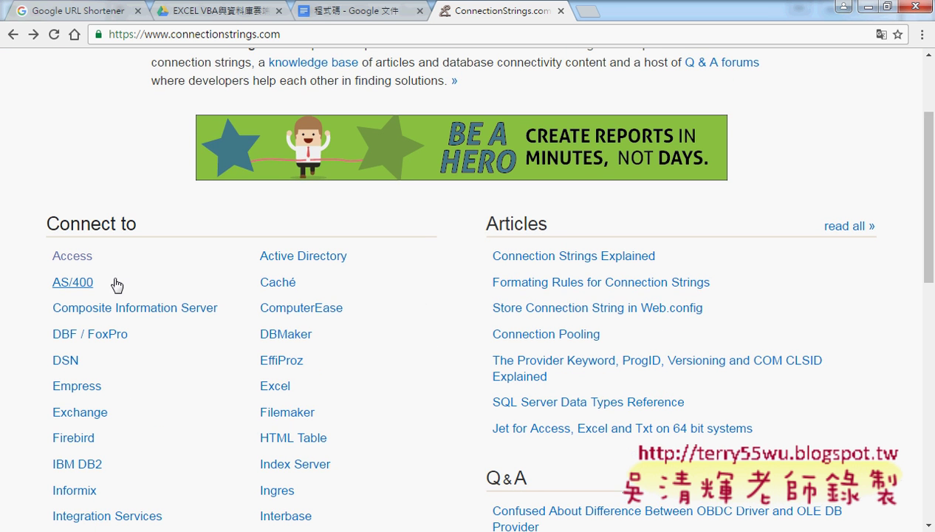
scroll(102, 376, down, 1)
scroll(148, 376, down, 1)
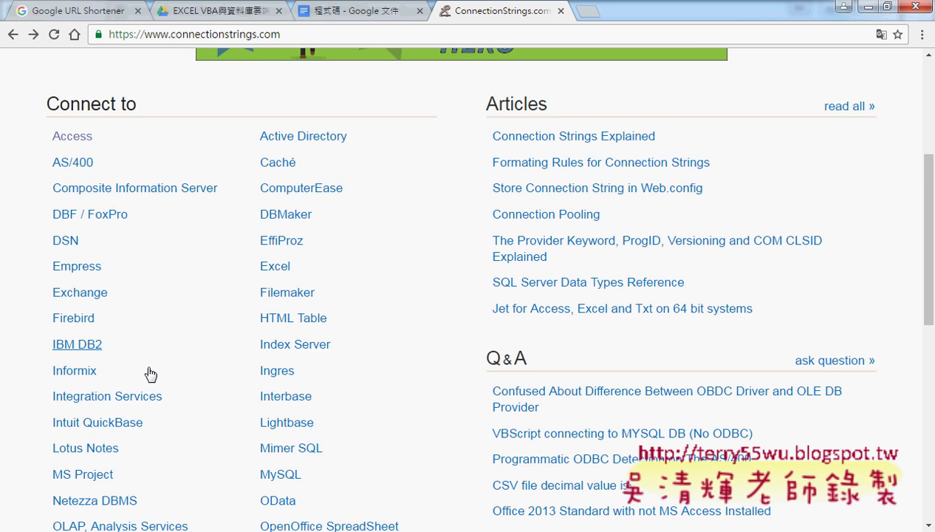
scroll(190, 370, down, 1)
scroll(191, 369, down, 1)
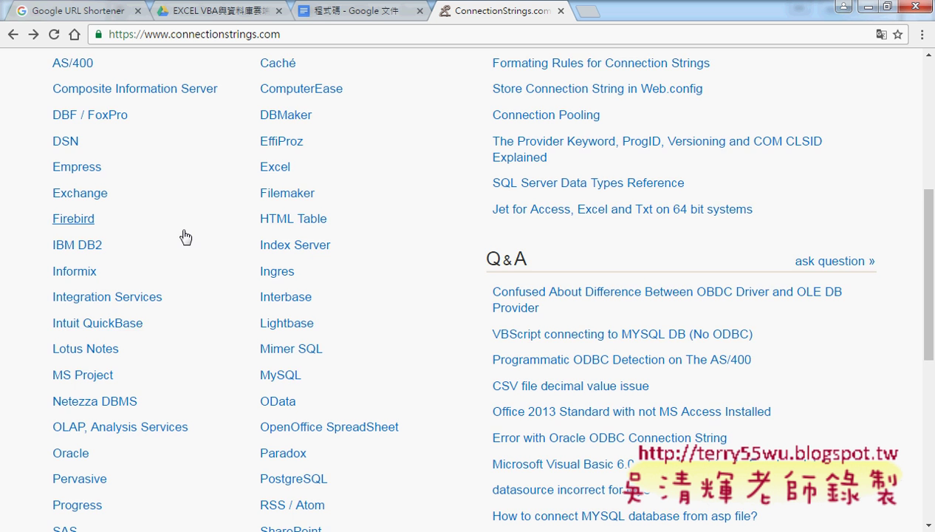
scroll(186, 236, up, 2)
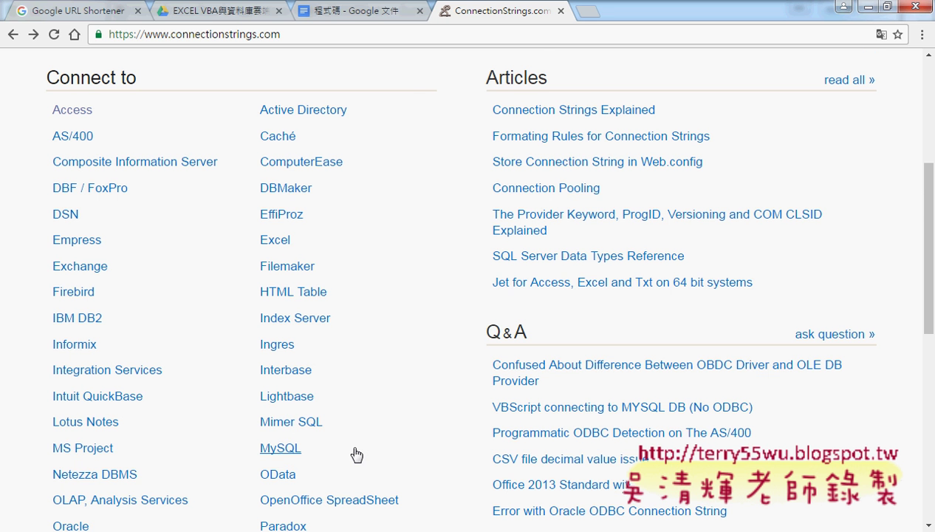
scroll(392, 451, down, 1)
scroll(449, 445, down, 1)
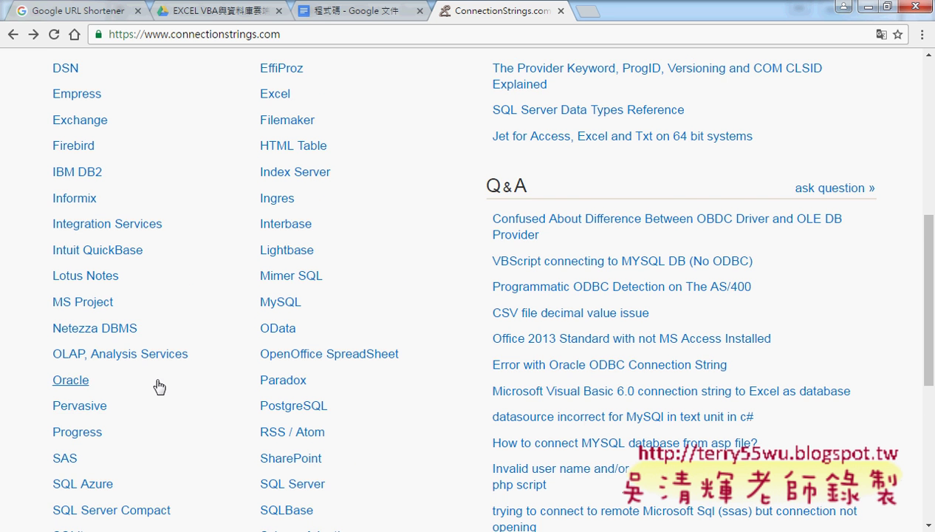
scroll(156, 382, down, 1)
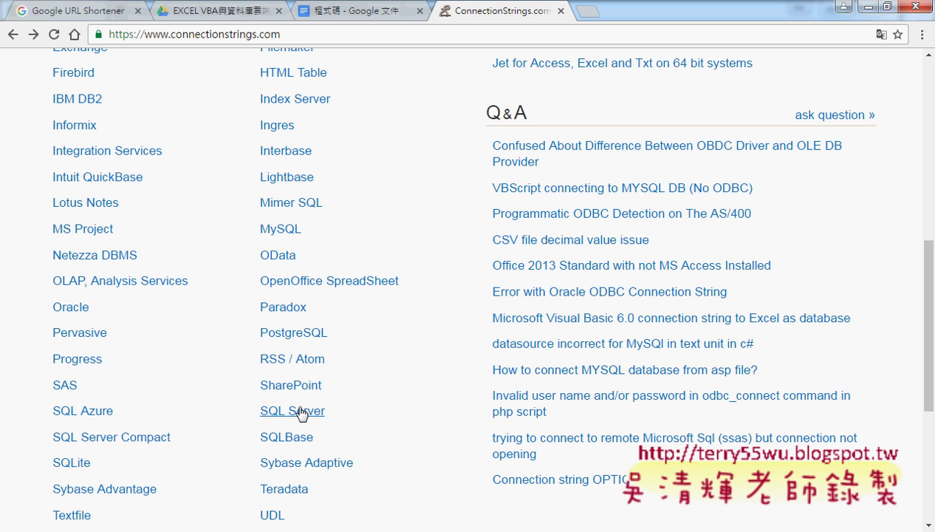
click(300, 412)
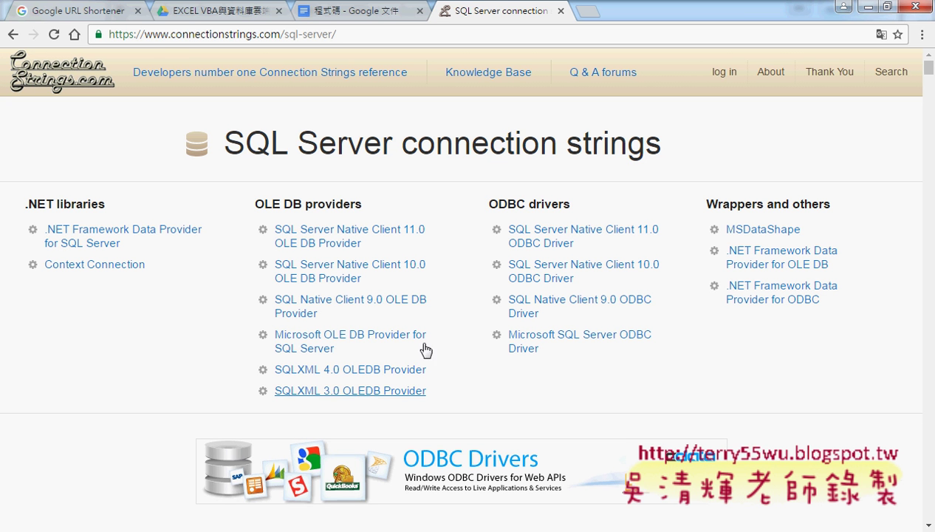
In the Native Client 11.0 OLE DB Standard security string, mark CLI11, myServerAddress, myDataBase and myUsername.
click(409, 234)
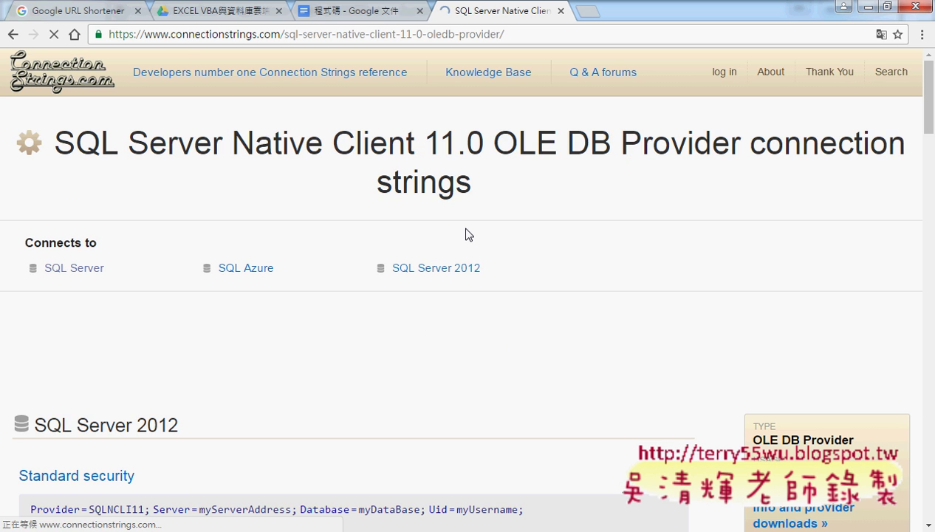
scroll(467, 233, down, 3)
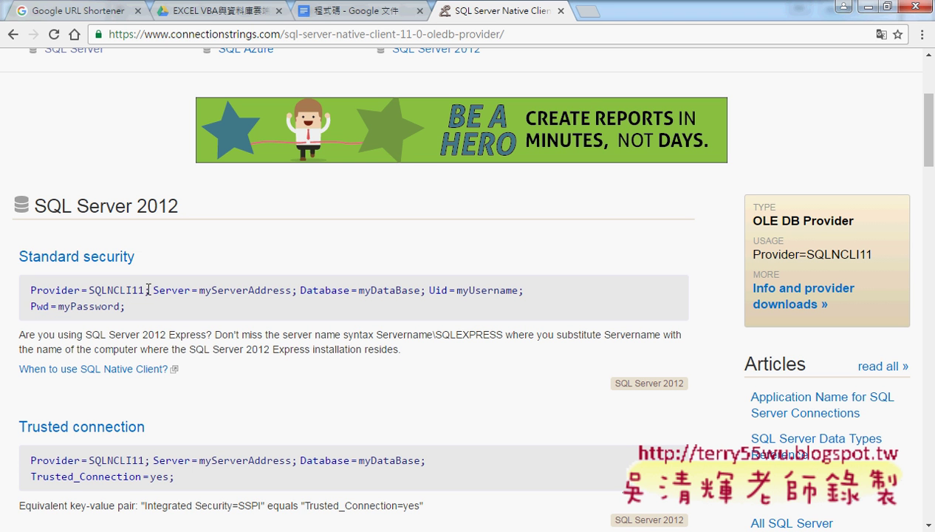
drag(145, 290, 113, 290)
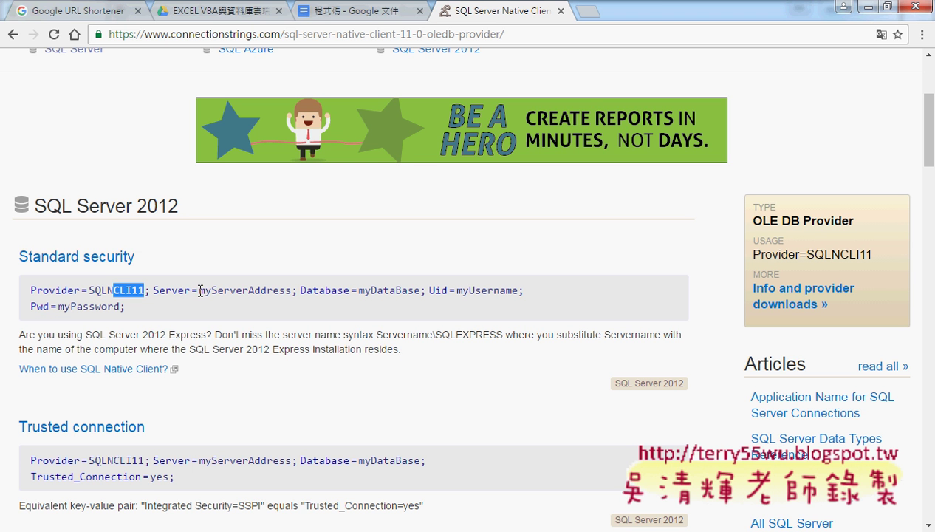
drag(198, 289, 292, 290)
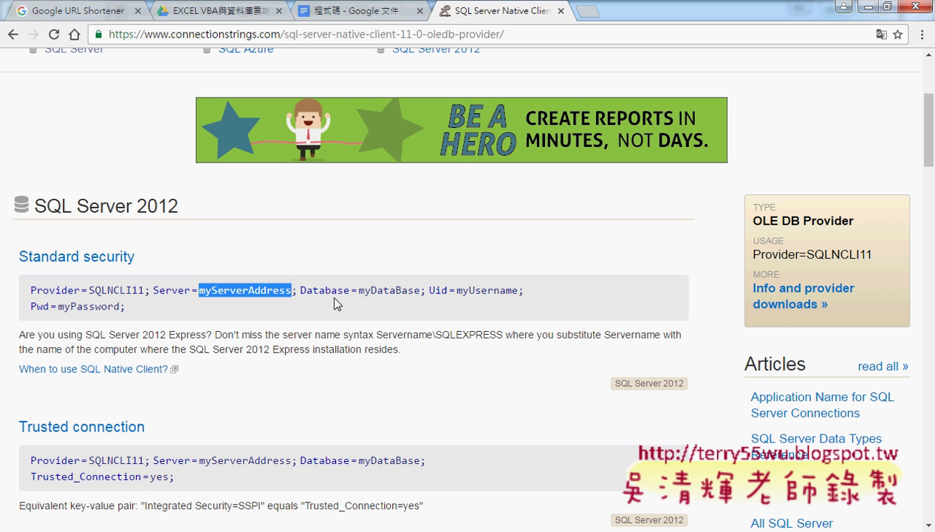
drag(359, 290, 421, 294)
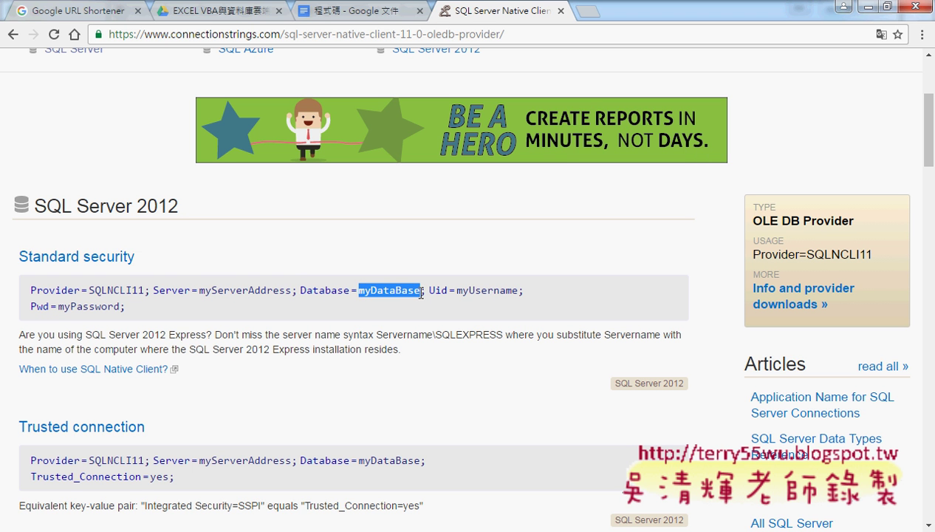
drag(457, 290, 517, 294)
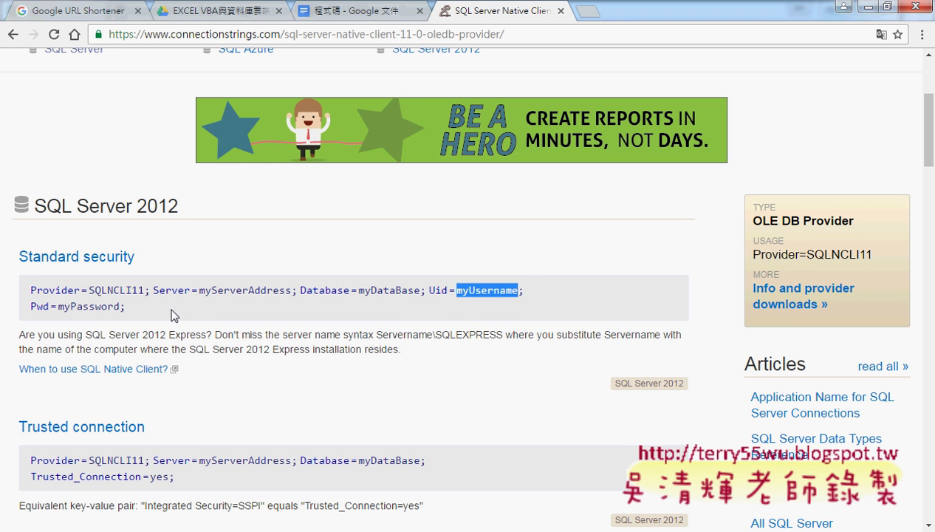
drag(150, 312, 22, 286)
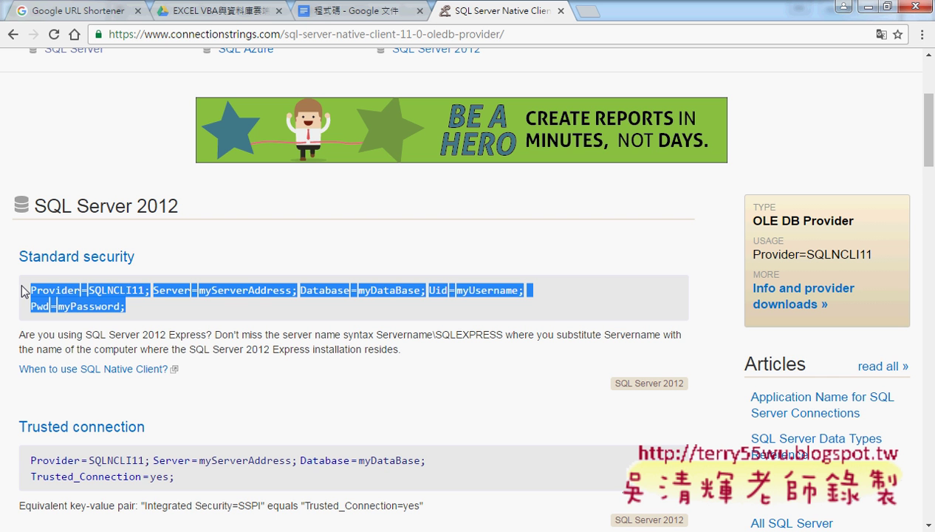
Scroll through the remaining examples and go back to the SQL Server connection strings list.
scroll(22, 292, down, 2)
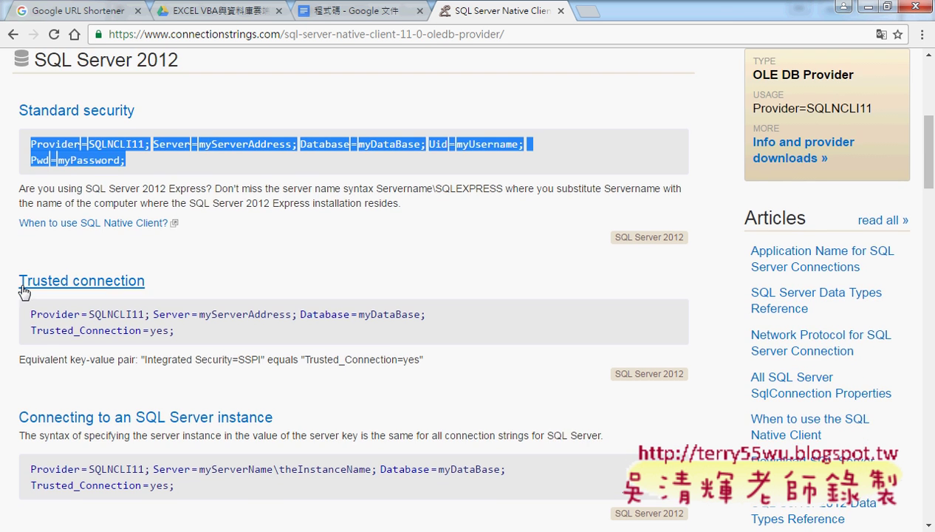
scroll(28, 421, down, 2)
scroll(26, 417, down, 2)
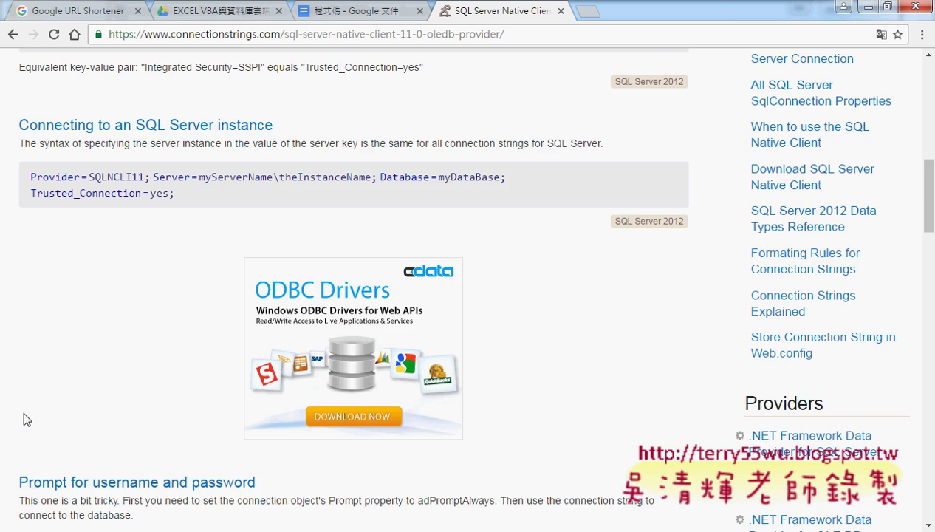
scroll(25, 418, down, 2)
click(13, 35)
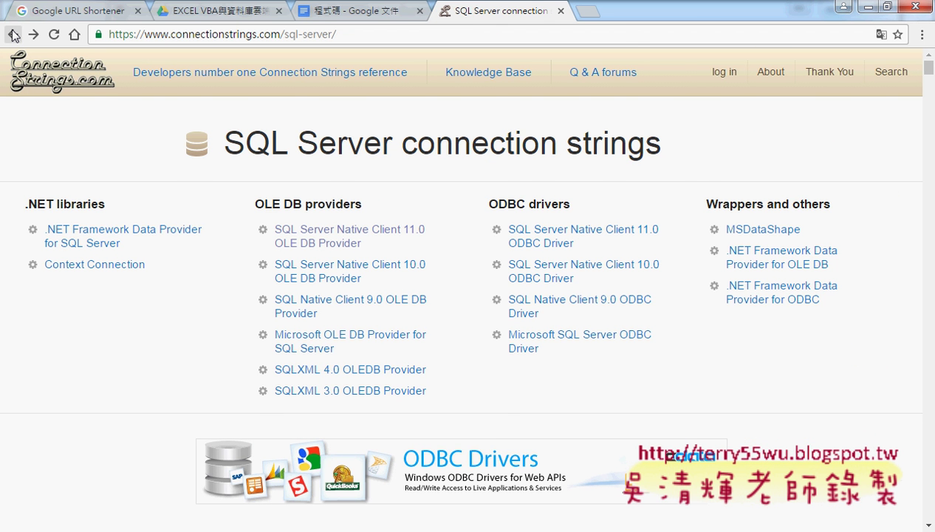
Open the MySQL connection strings page and scroll down to MySQL Connector/Net.
click(13, 34)
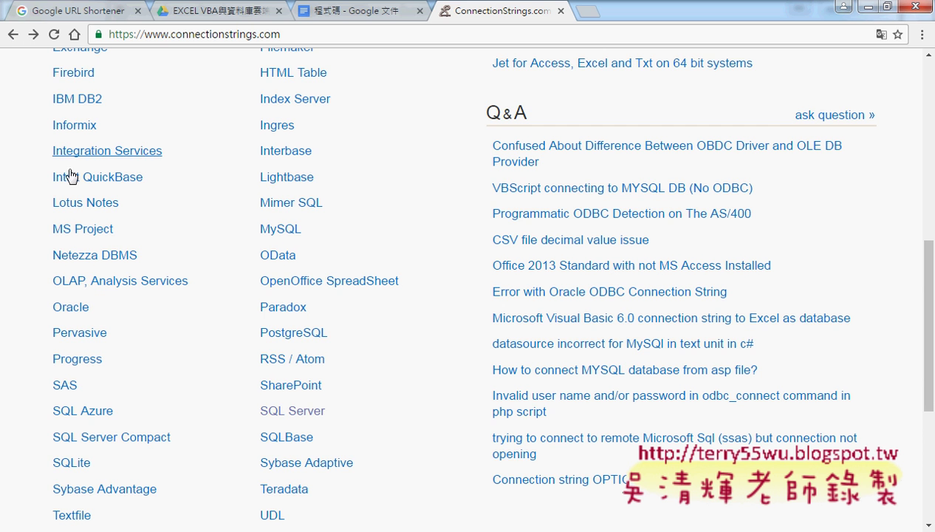
click(285, 235)
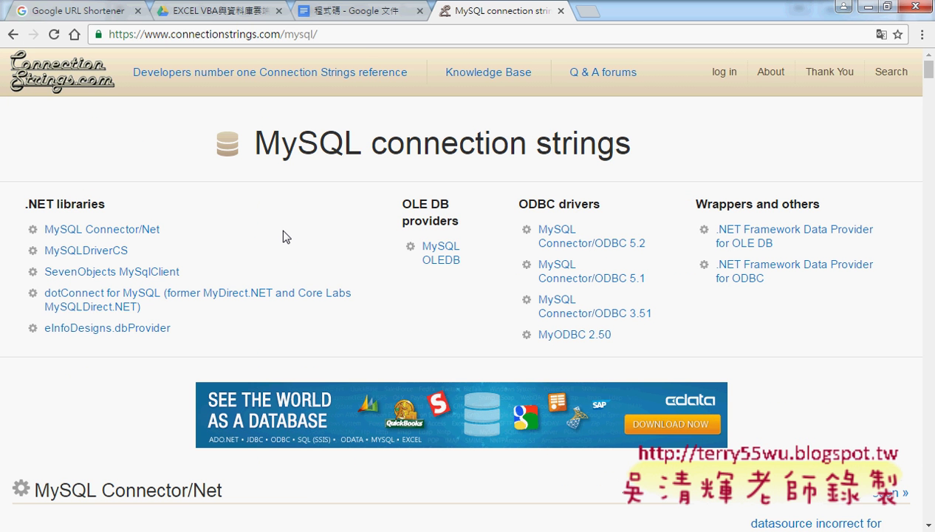
scroll(284, 235, down, 1)
scroll(284, 235, down, 3)
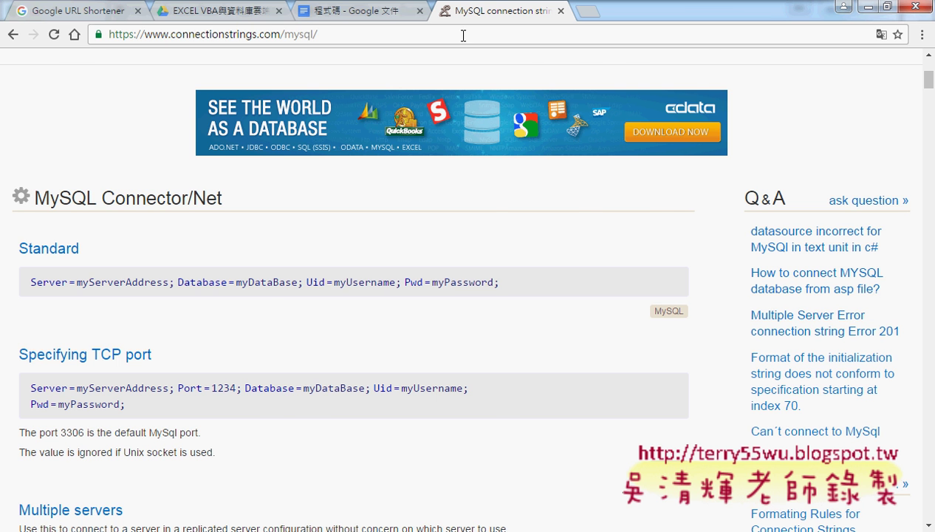
Return to the site's home list and open Control Panel from the Start menu.
click(13, 35)
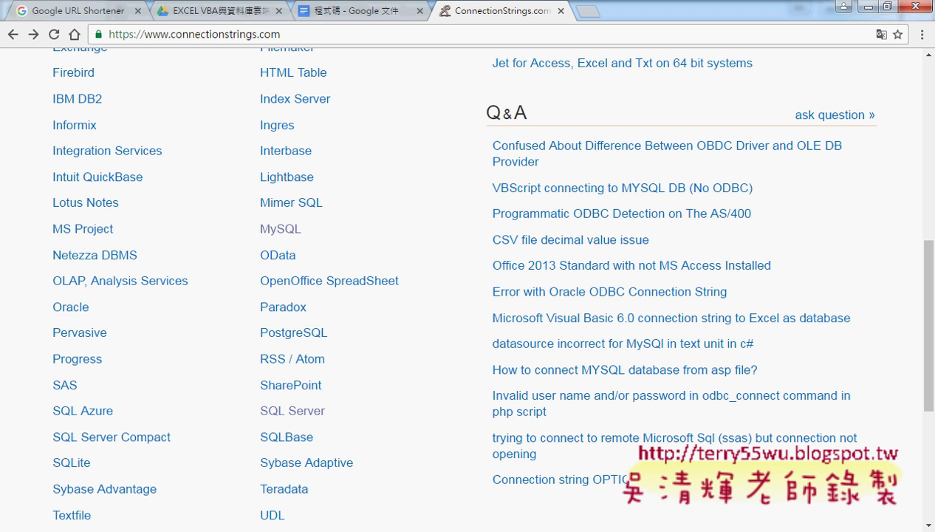
key(super)
click(225, 378)
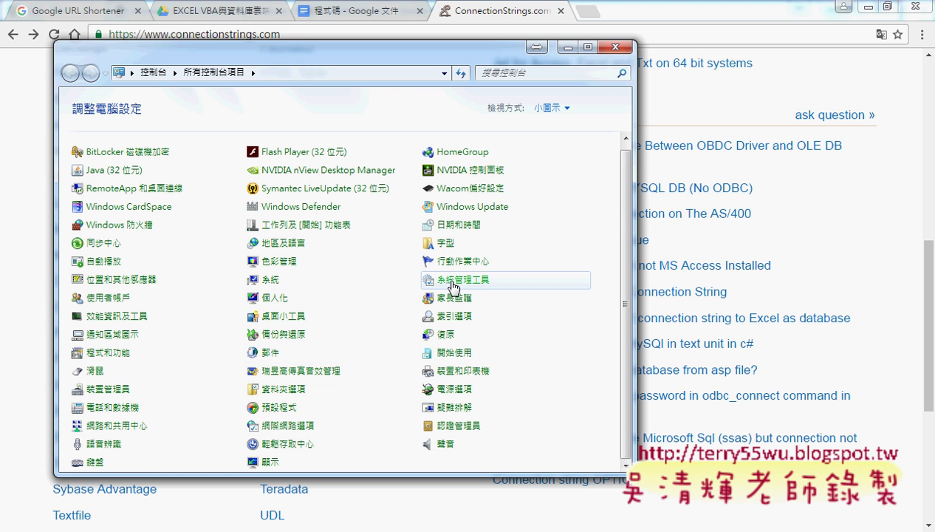
Open 系統管理工具 > 資料來源 (ODBC) and check the SQL Server, Excel and Access drivers under 驅動程式.
double_click(477, 287)
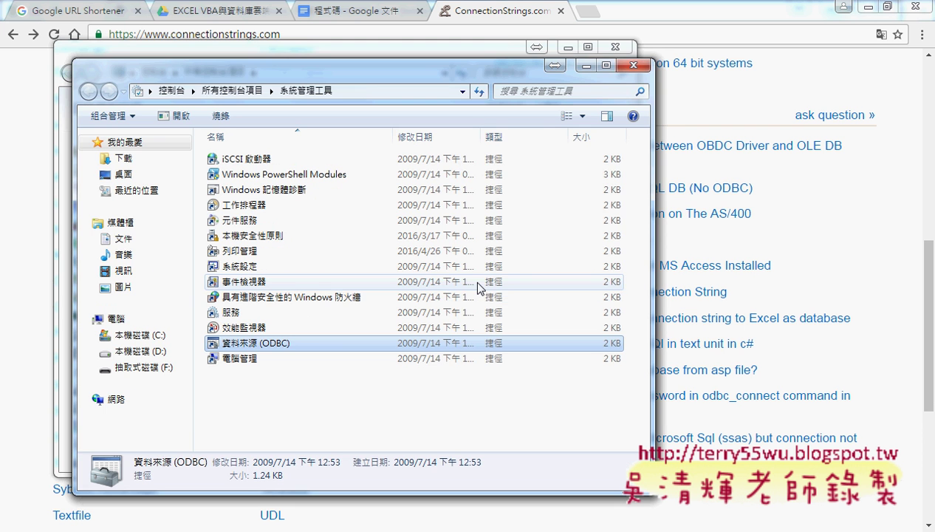
double_click(265, 344)
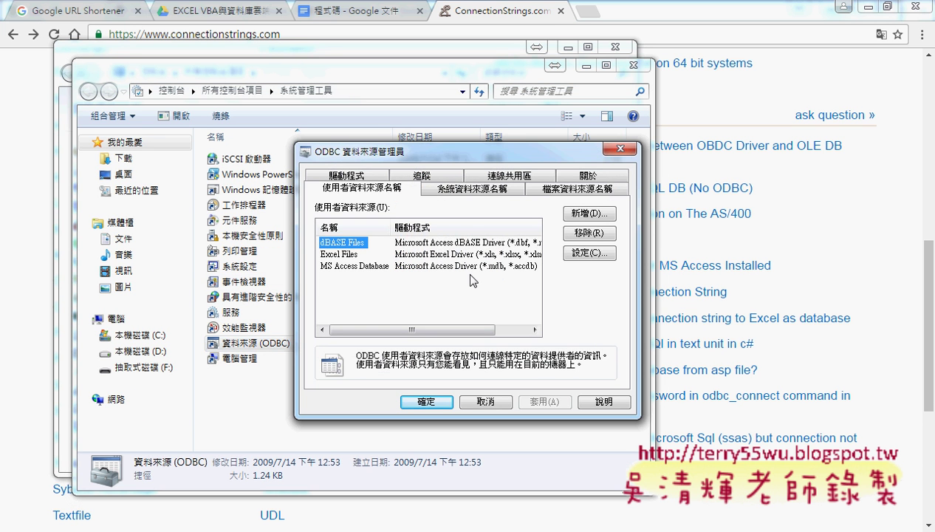
click(353, 177)
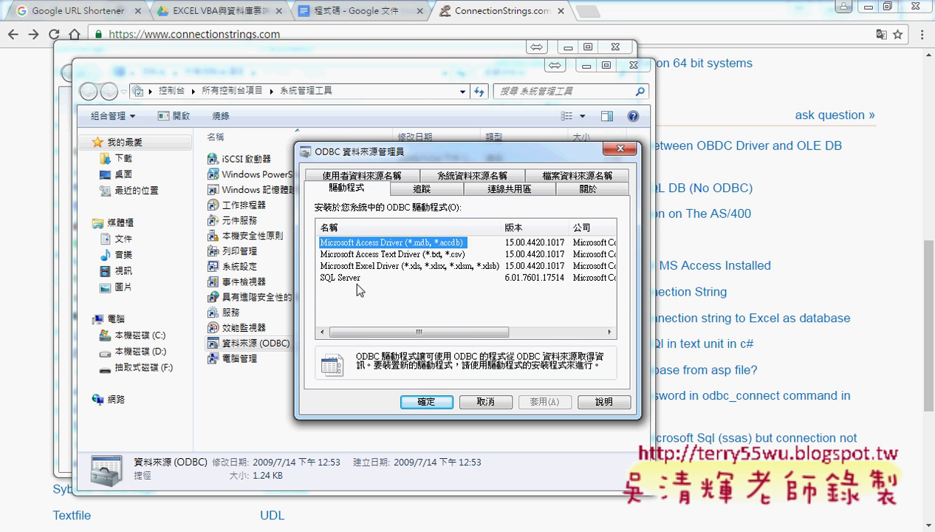
click(357, 278)
click(369, 265)
click(377, 243)
click(240, 37)
click(218, 14)
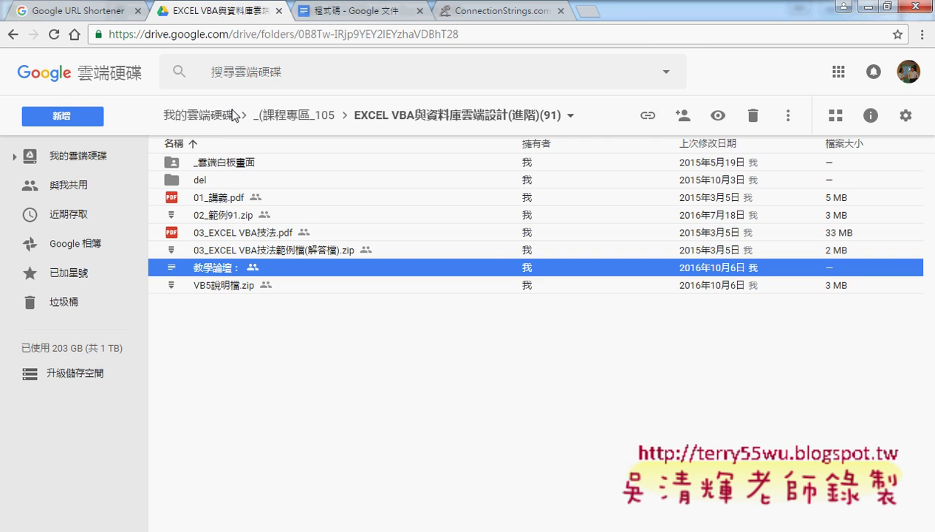
click(259, 167)
double_click(258, 166)
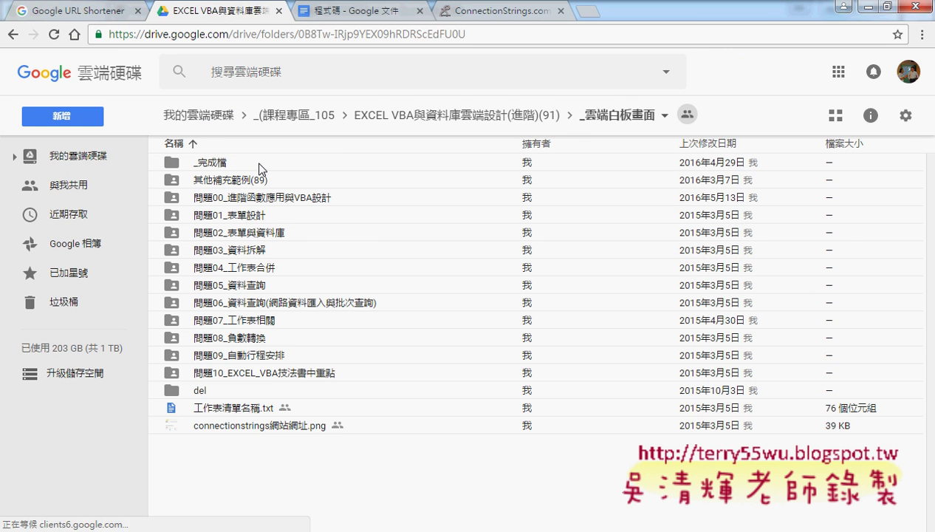
double_click(255, 212)
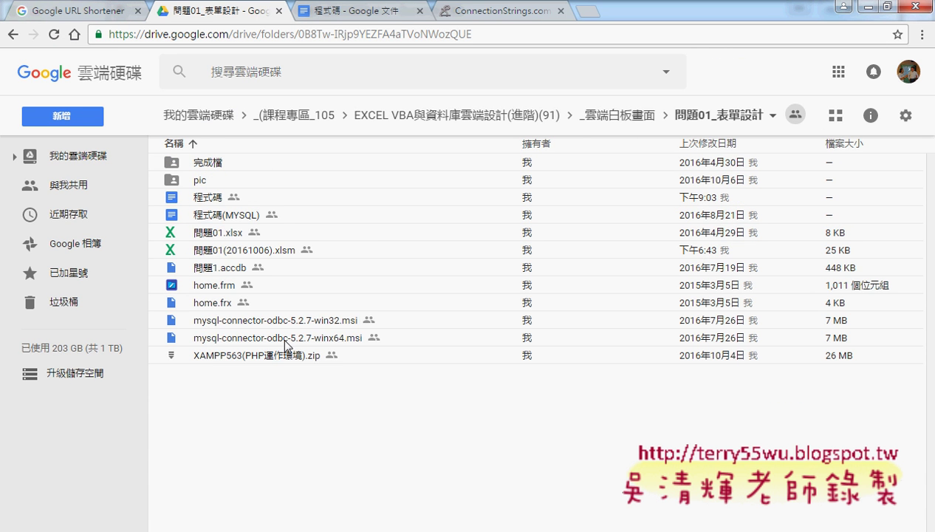
click(326, 324)
key(Down)
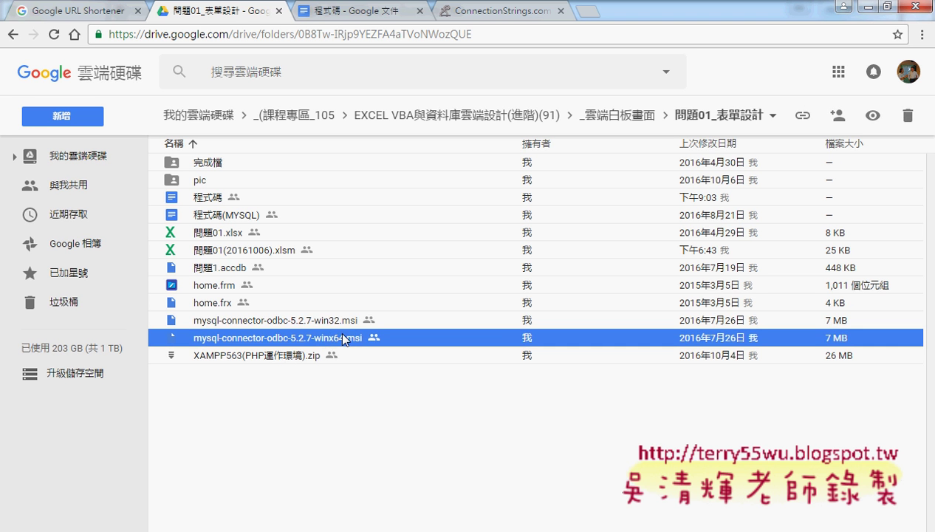
key(Up)
key(Down)
click(349, 321)
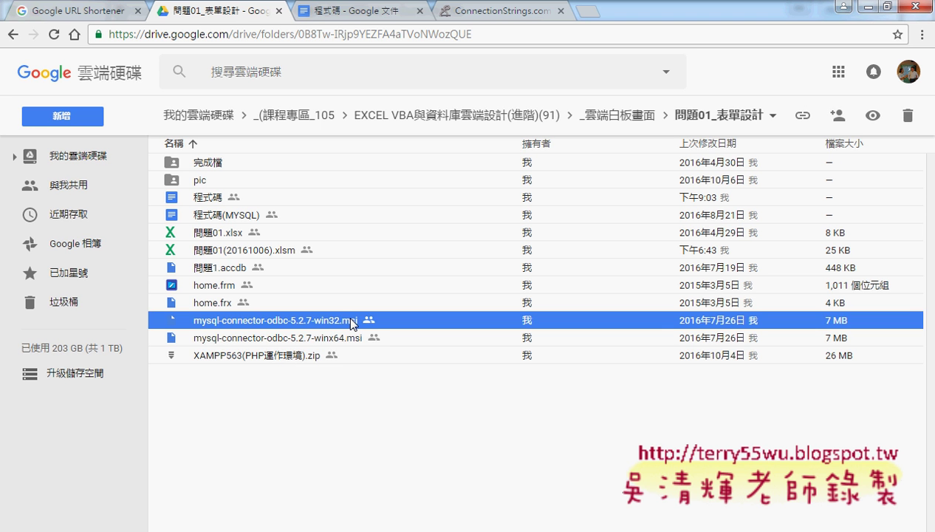
click(358, 339)
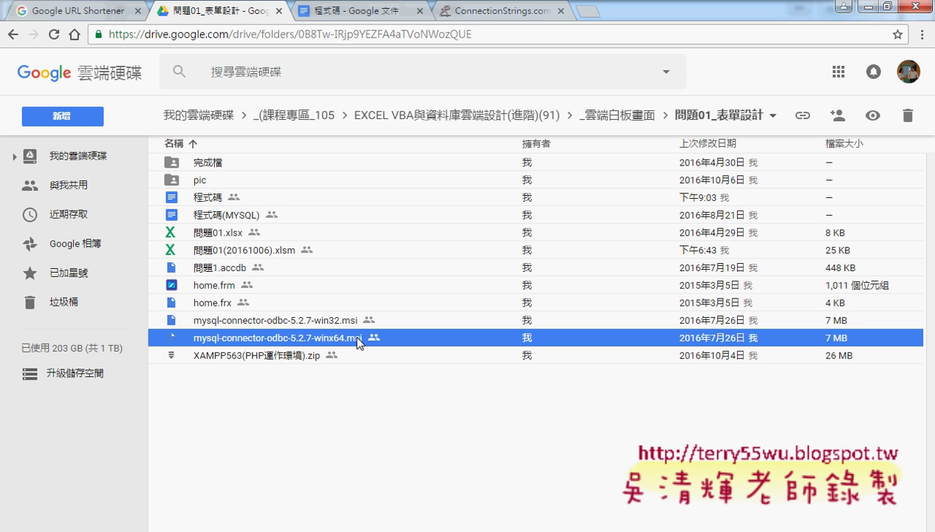
click(253, 219)
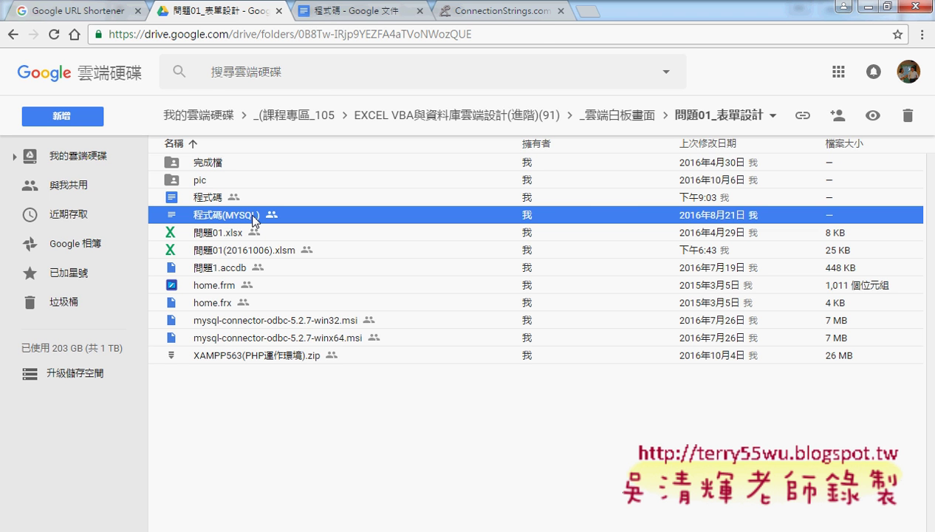
click(337, 9)
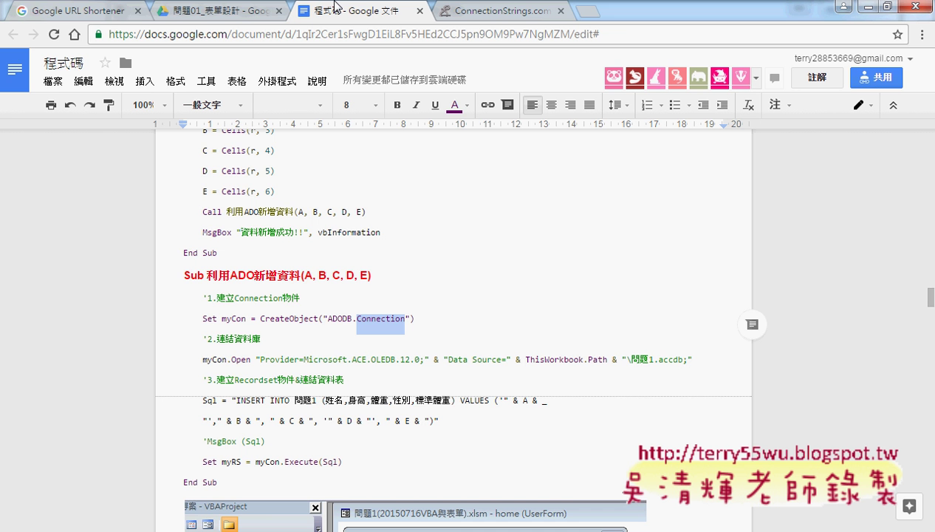
scroll(395, 202, down, 1)
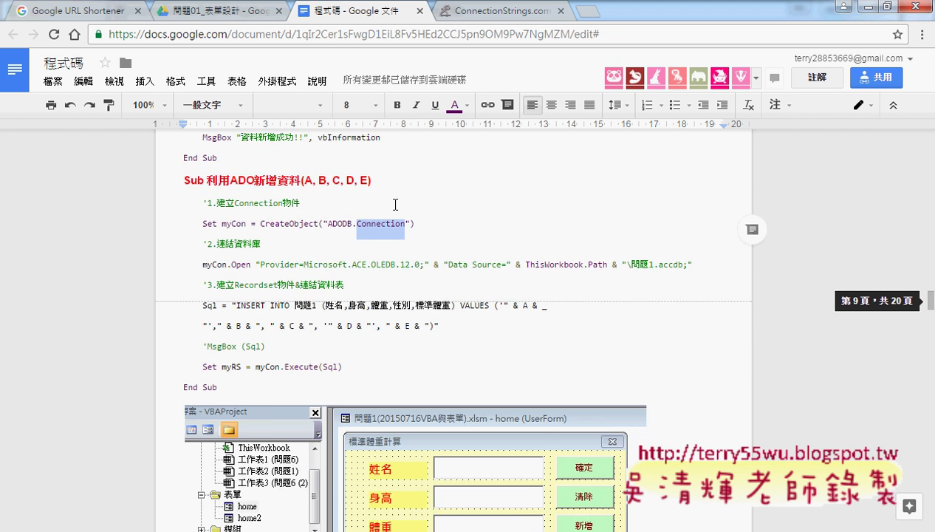
scroll(395, 202, down, 3)
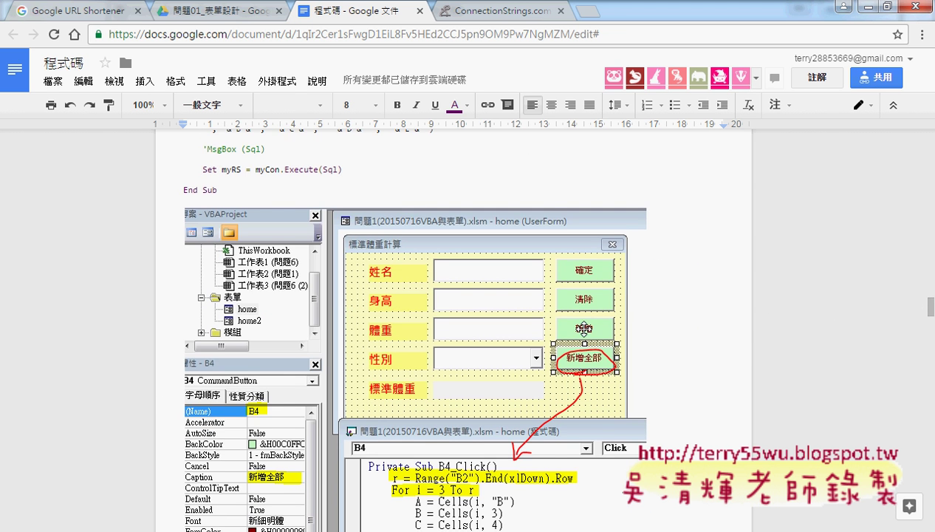
scroll(584, 329, up, 2)
scroll(585, 329, up, 1)
scroll(585, 329, up, 2)
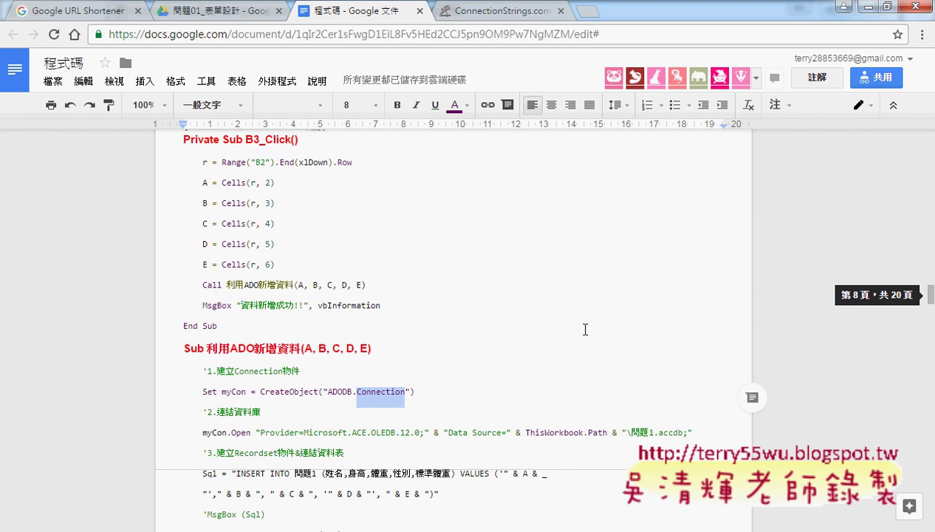
scroll(585, 328, up, 1)
scroll(585, 329, down, 2)
scroll(585, 329, down, 4)
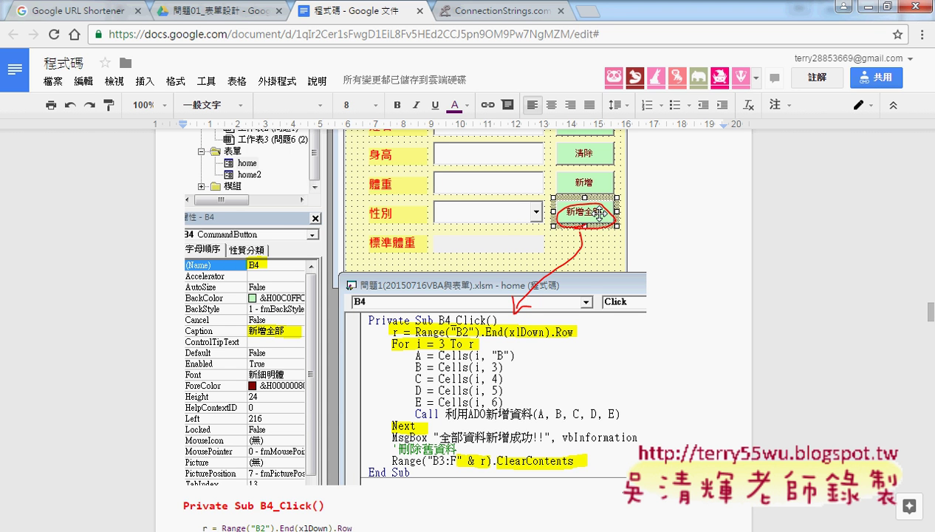
click(246, 531)
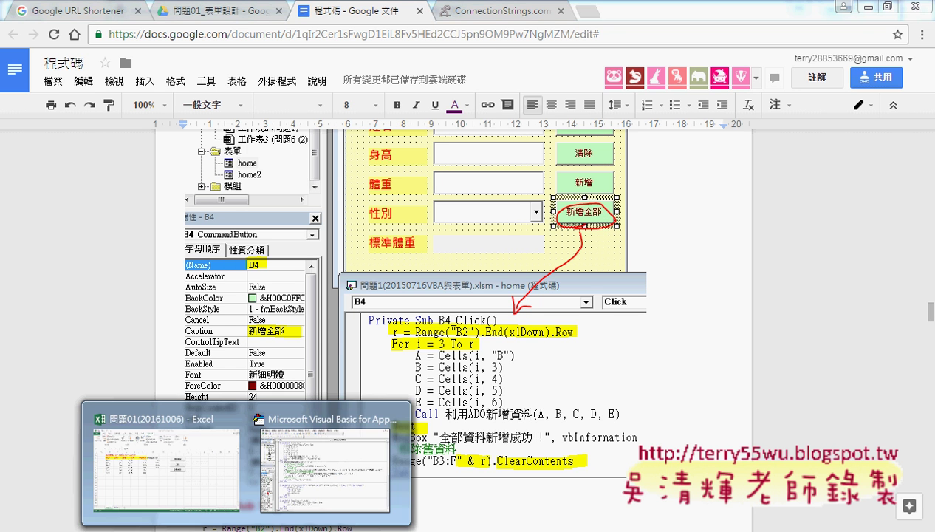
click(194, 488)
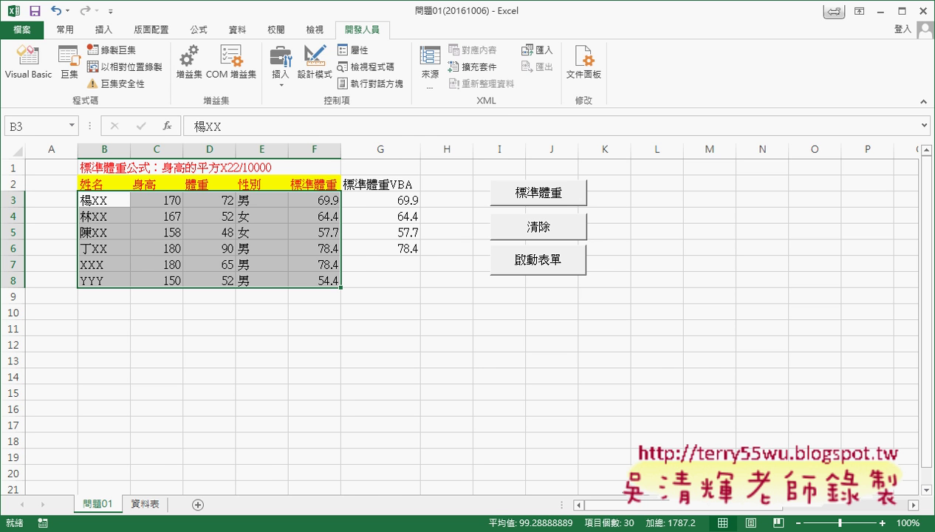
Open the home UserForm in the VBA editor and Ctrl-drag a copy of the 新增 button below it.
click(28, 63)
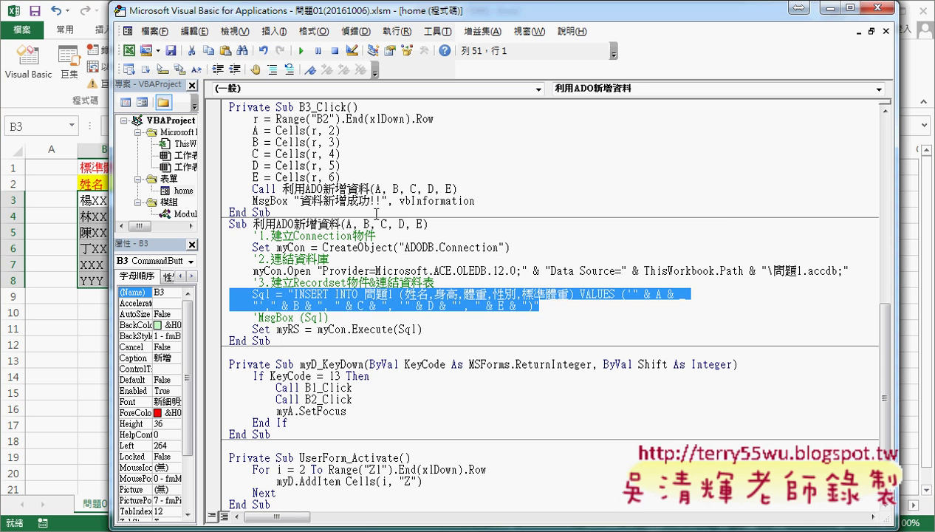
double_click(184, 190)
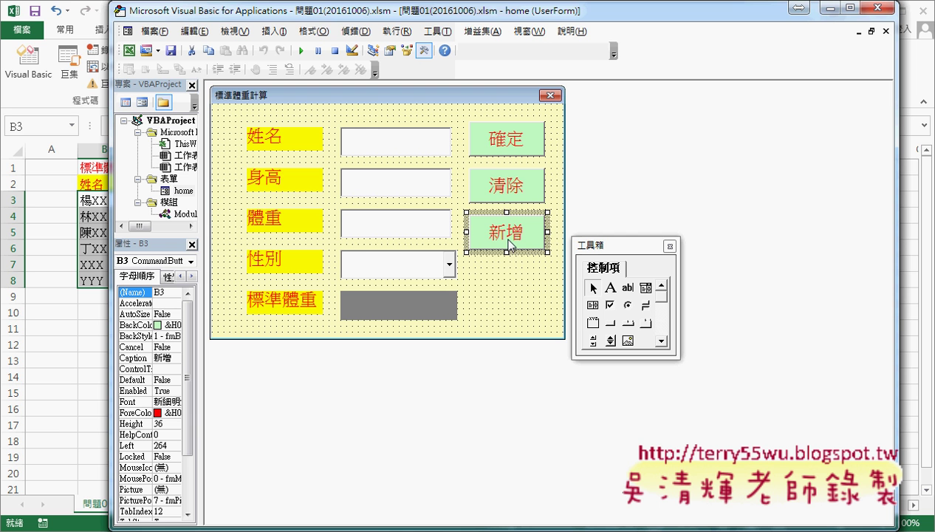
drag(504, 240, 511, 286)
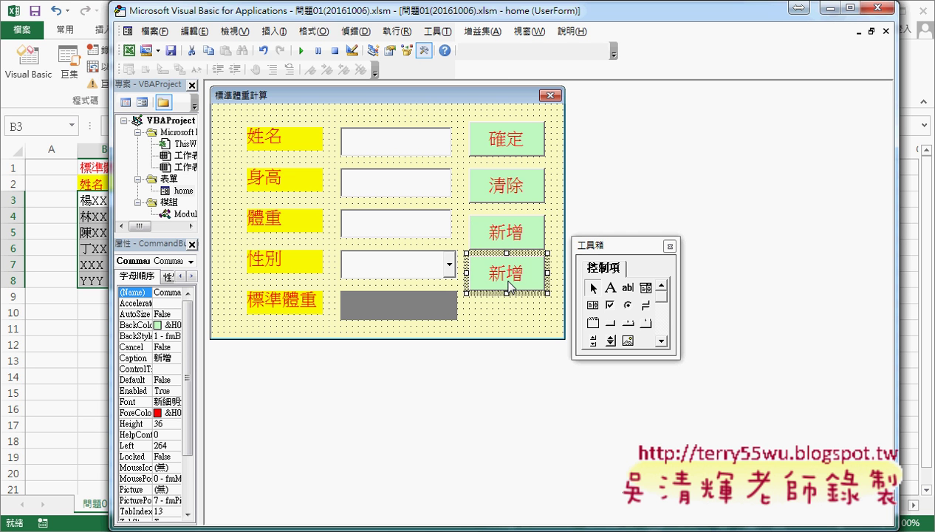
Name the copied button B4 and caption it 新增全部.
click(198, 325)
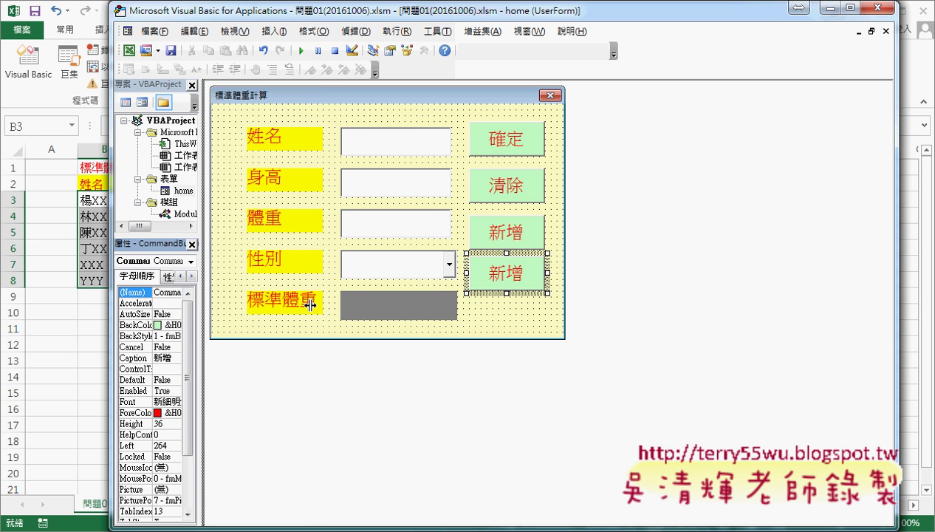
drag(198, 298, 308, 297)
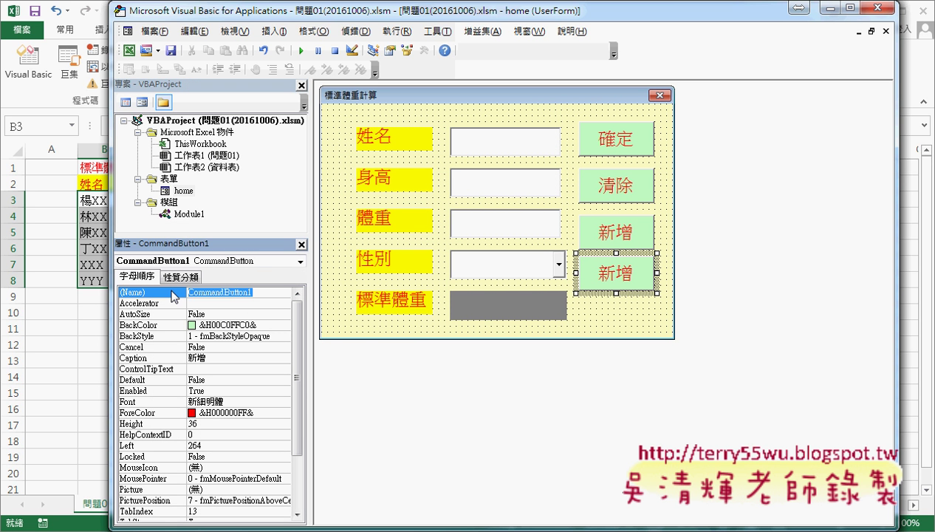
text(B4)
key(Return)
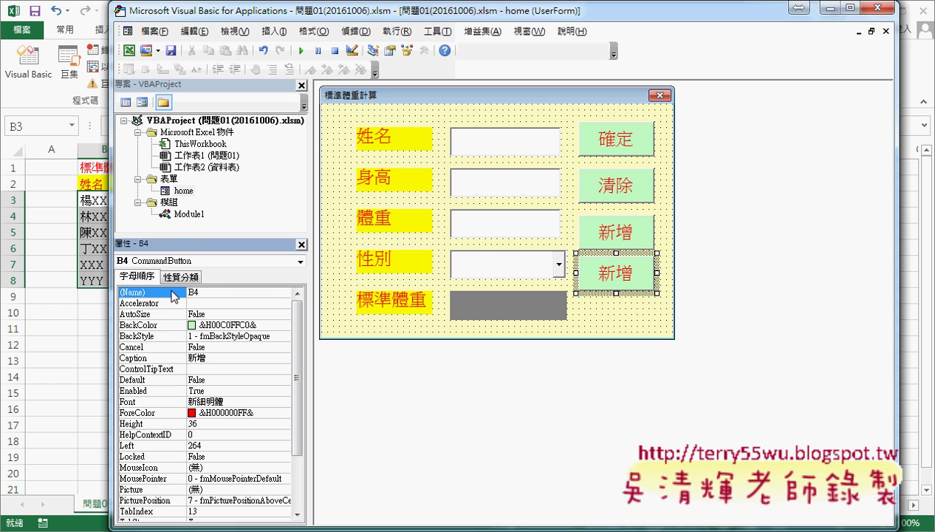
click(148, 358)
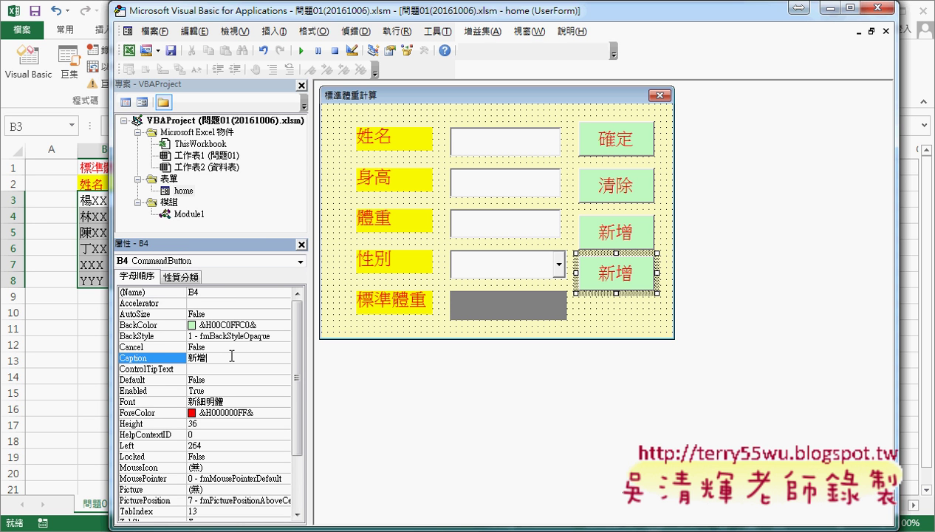
text(欄)
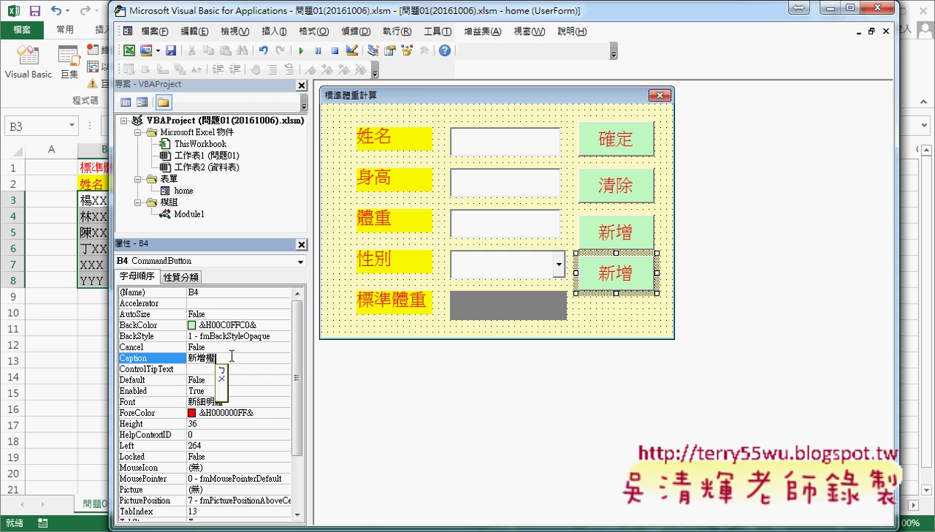
text(全部)
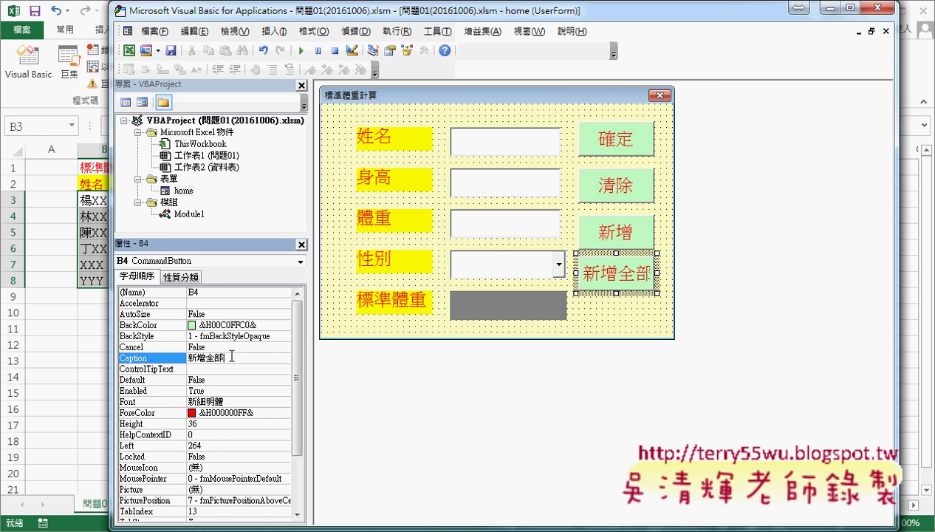
click(615, 319)
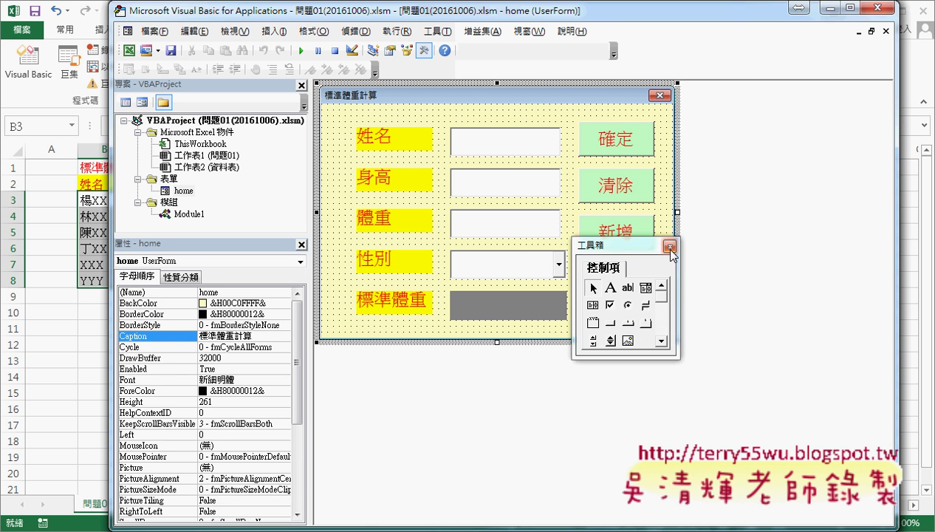
drag(609, 248, 751, 248)
click(622, 271)
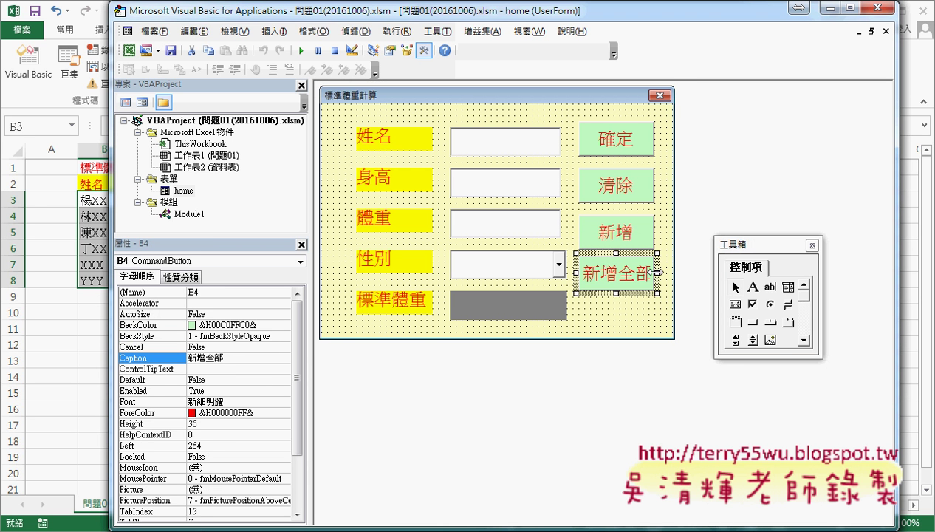
Widen the 新增全部 button slightly and switch to the home form's code with F7.
drag(659, 272, 663, 272)
click(624, 313)
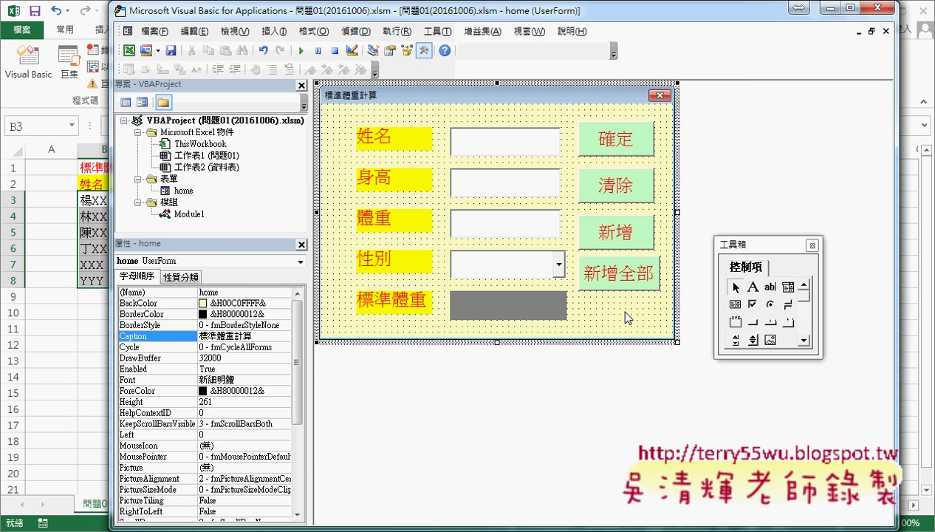
double_click(628, 275)
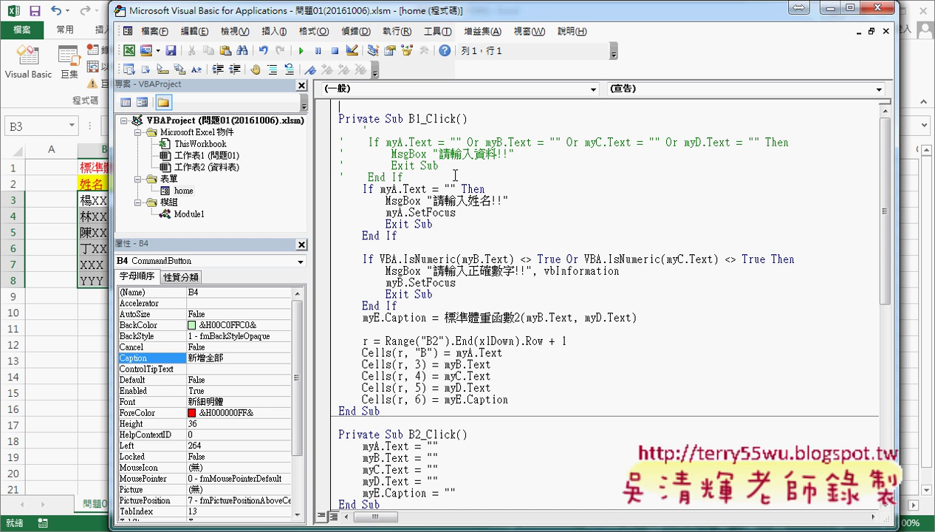
double_click(183, 190)
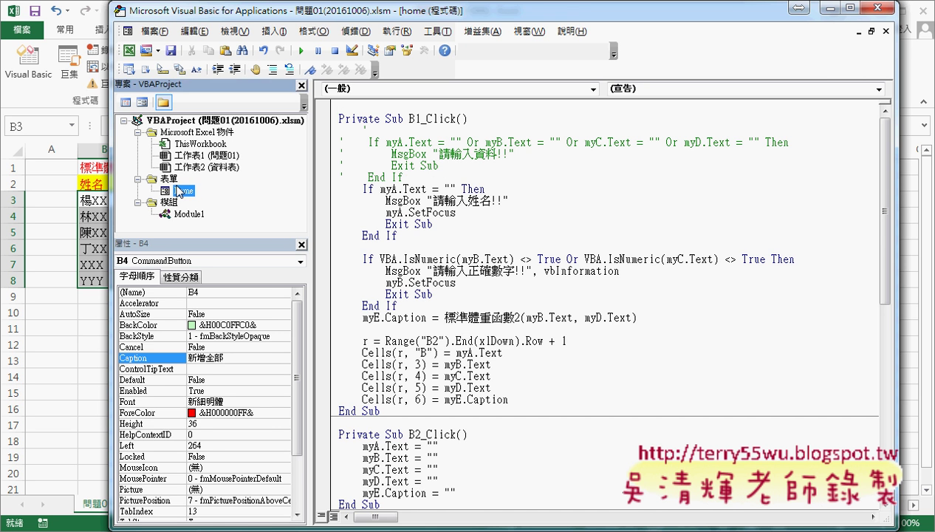
key(F7)
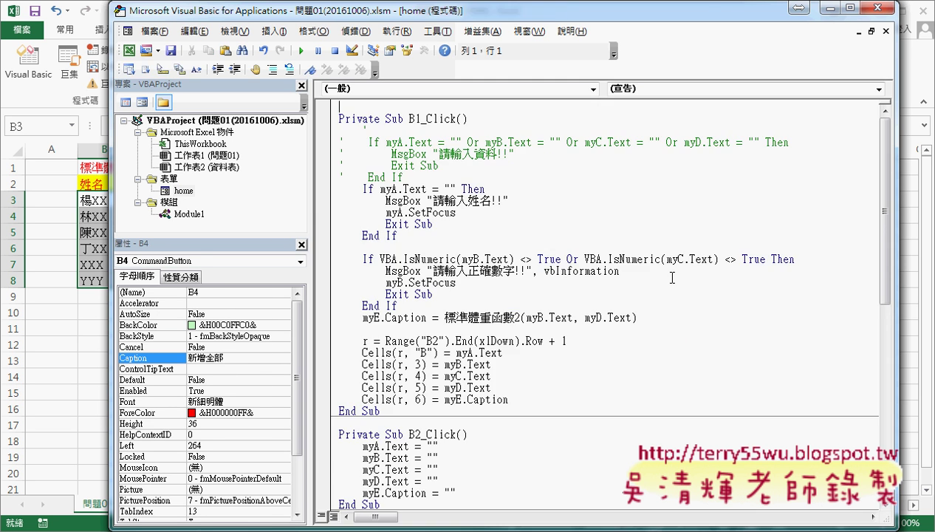
Look over the existing B1_Click and B2_Click code, then open the 新增全部 button's code.
scroll(672, 277, down, 8)
scroll(672, 278, down, 4)
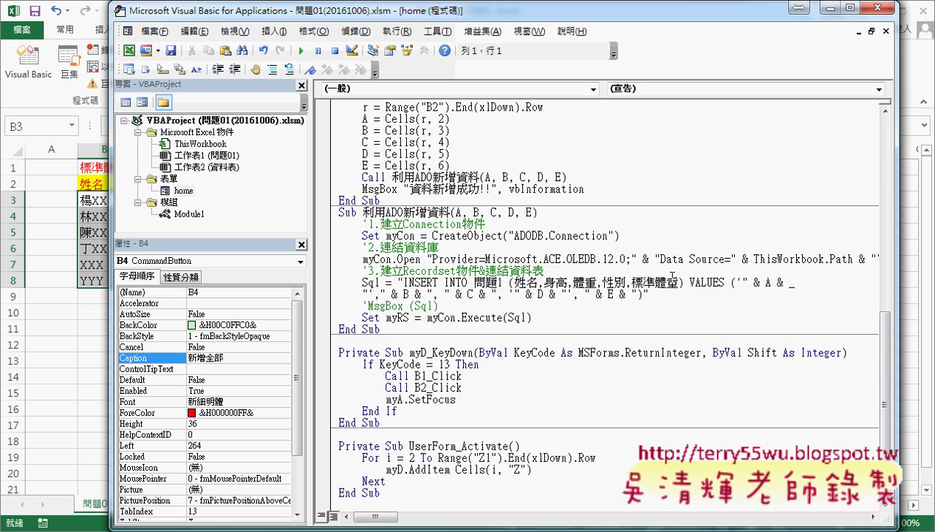
scroll(671, 276, up, 5)
scroll(671, 276, up, 7)
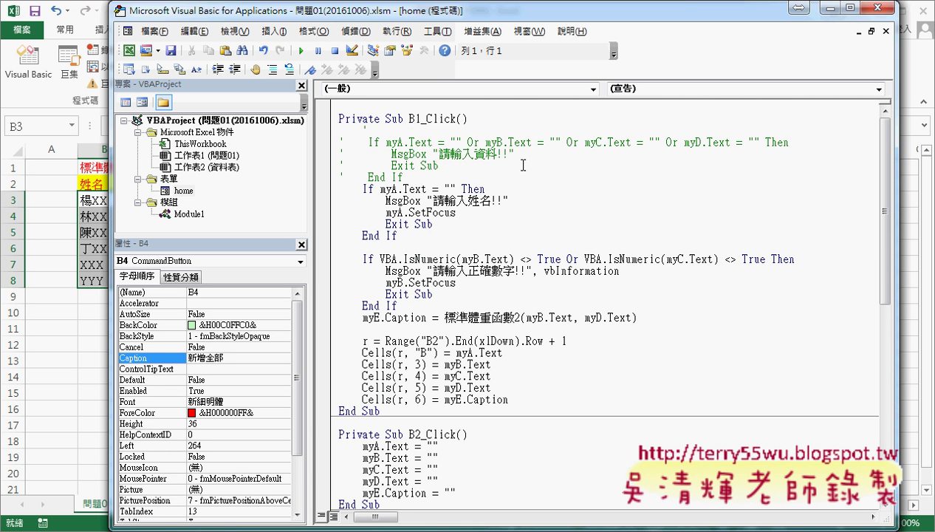
click(466, 89)
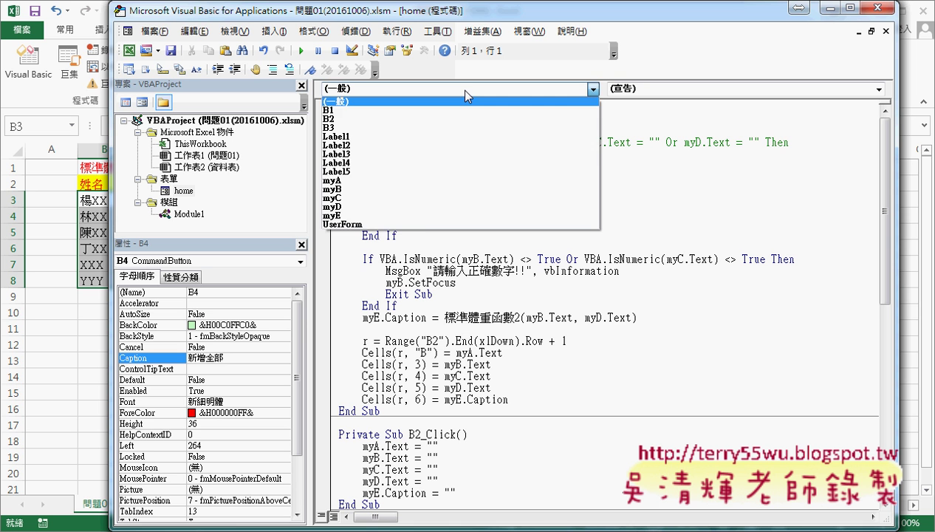
click(340, 101)
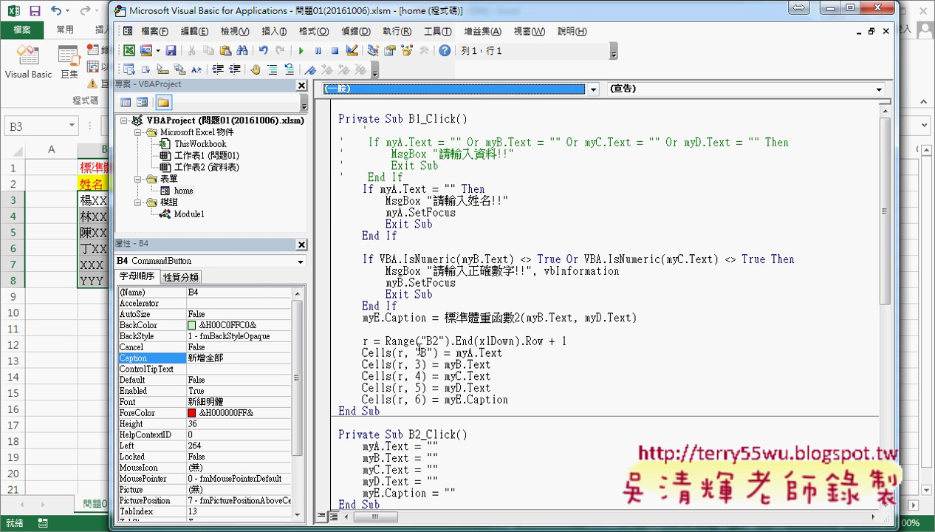
double_click(184, 191)
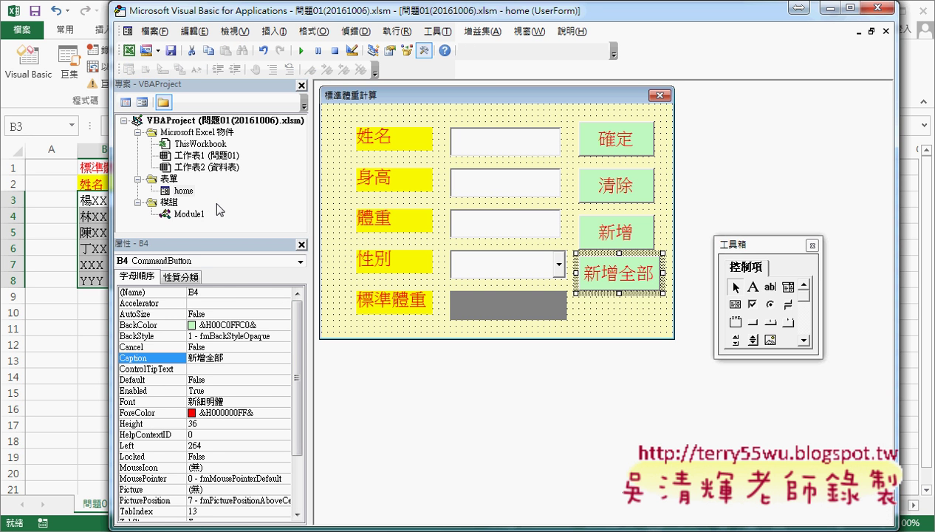
click(625, 318)
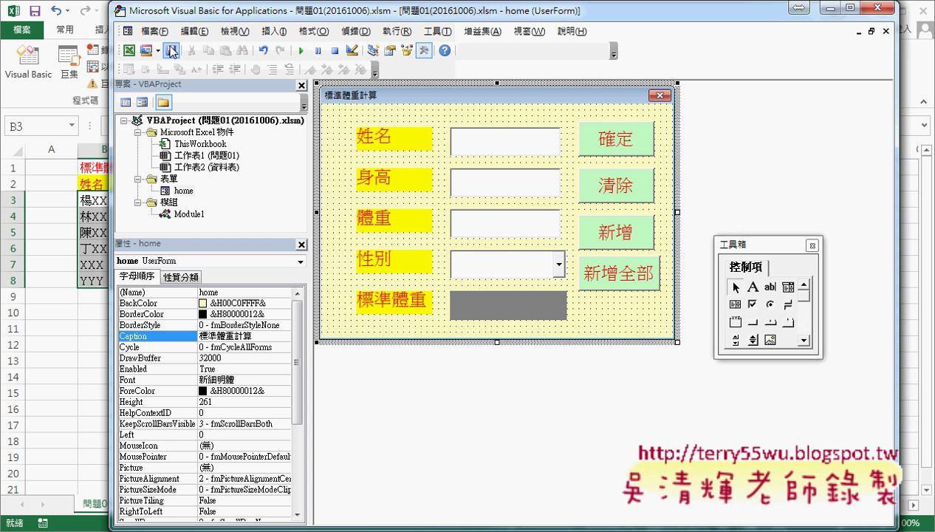
double_click(627, 279)
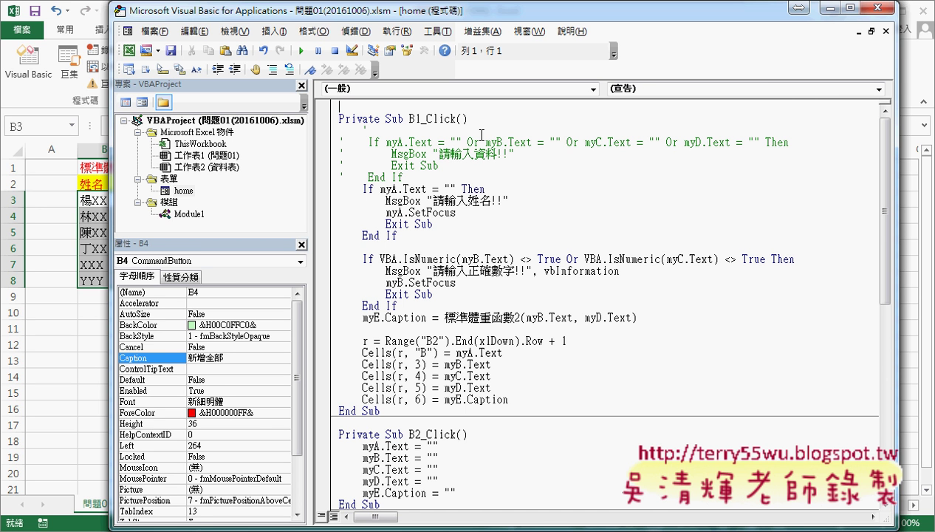
Find Private Sub B4_Click()'s row-3 loop in the 程式碼 notes, then select Excel rows 3–8.
click(201, 529)
scroll(326, 381, down, 1)
scroll(326, 381, down, 2)
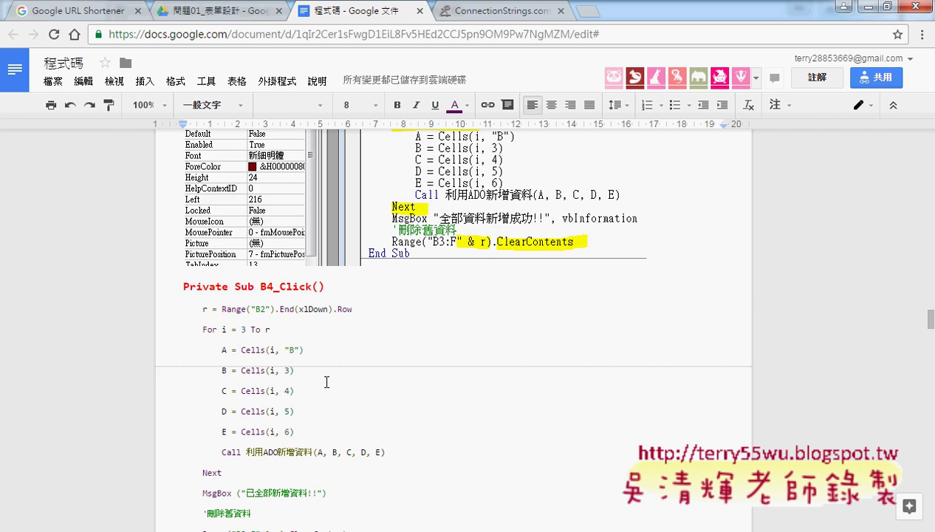
scroll(327, 381, down, 1)
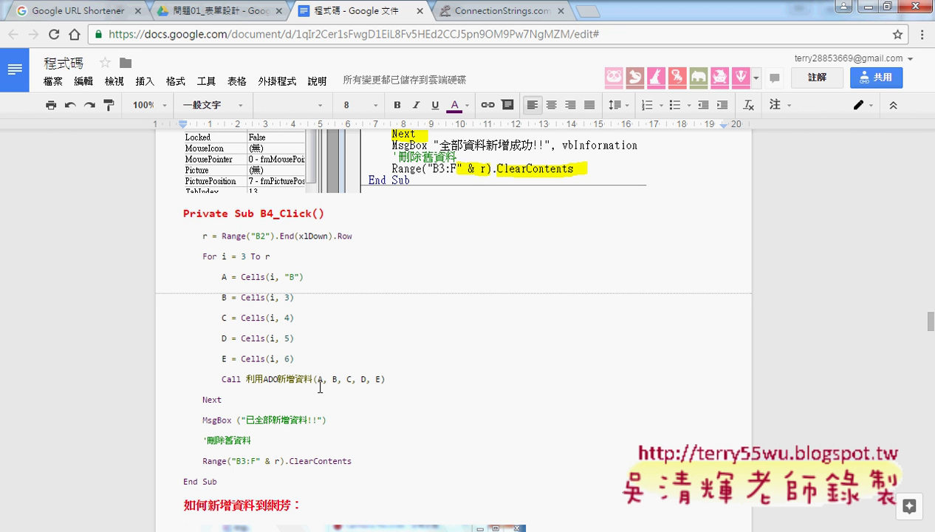
drag(238, 255, 270, 256)
click(157, 458)
drag(22, 200, 33, 277)
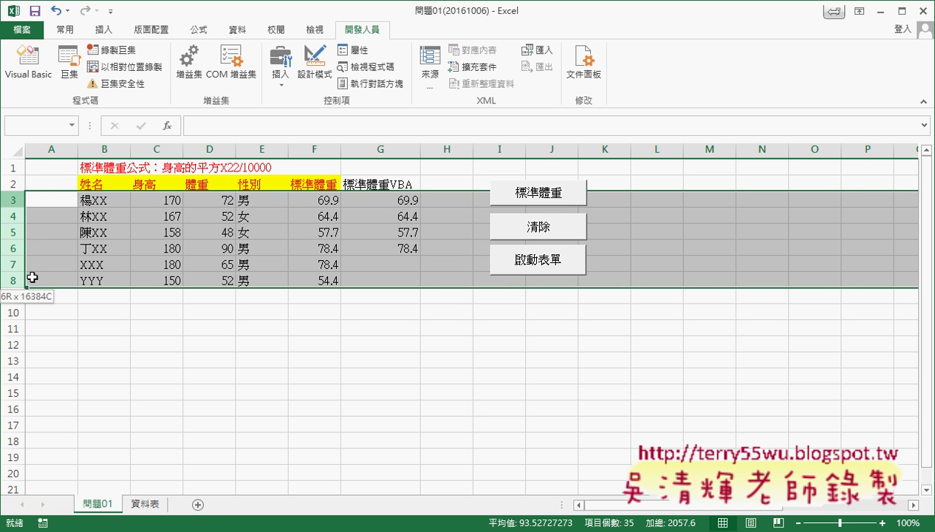
Inspect cells B3–F3 and B4–D4, including the F3 standard-weight formula, then minimize Excel.
click(105, 198)
click(210, 200)
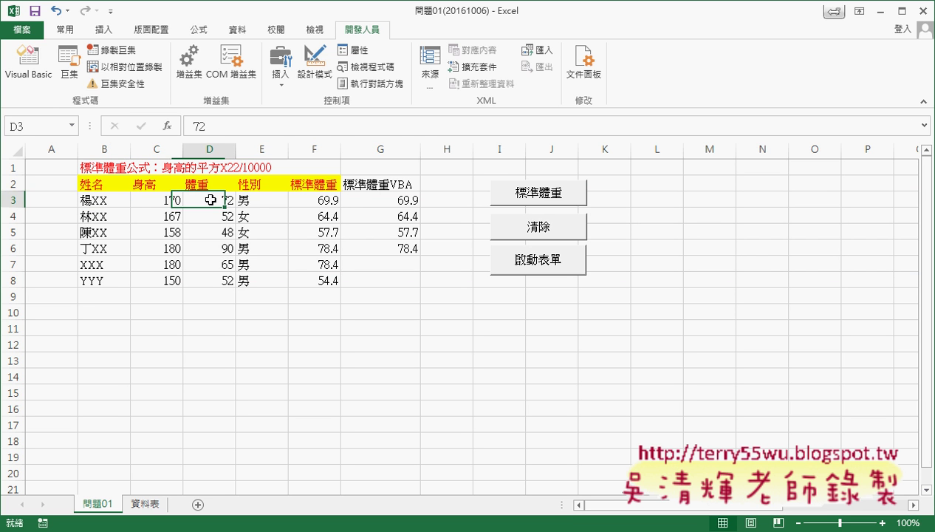
click(260, 199)
click(308, 200)
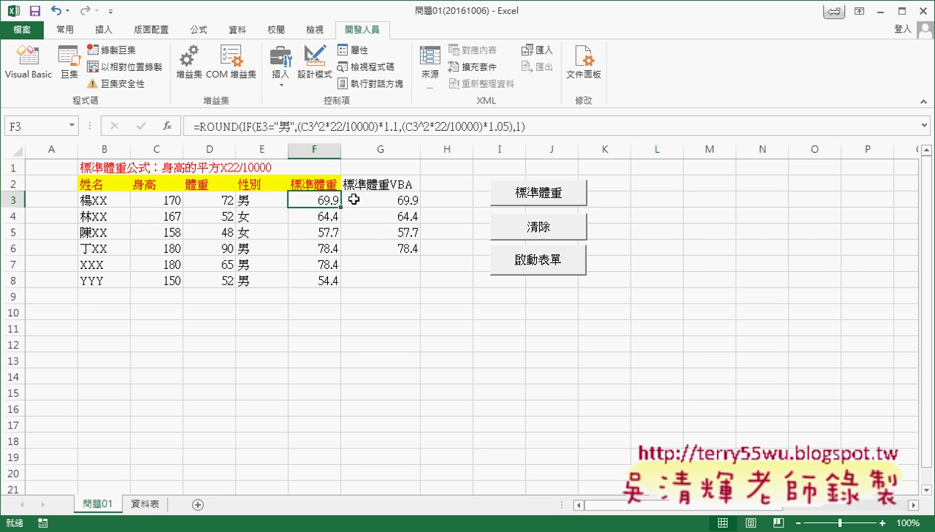
click(92, 217)
click(118, 216)
click(211, 216)
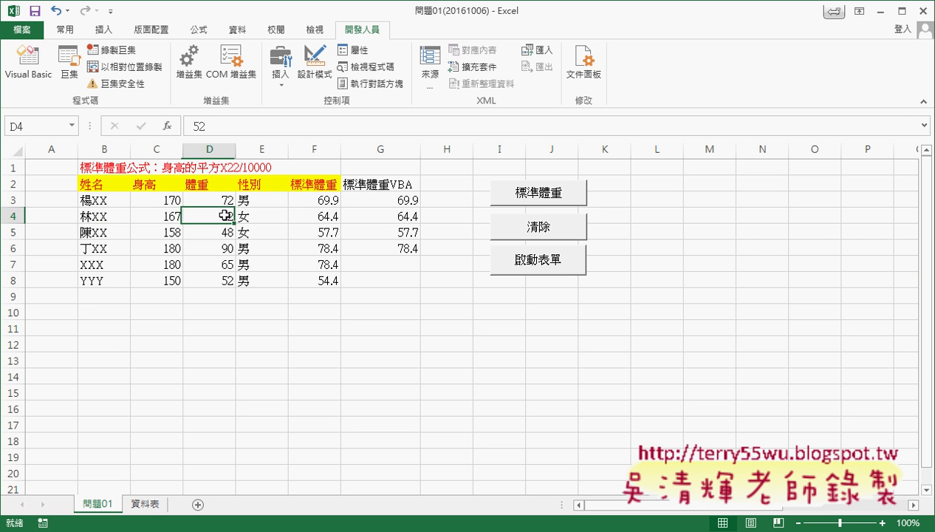
click(879, 12)
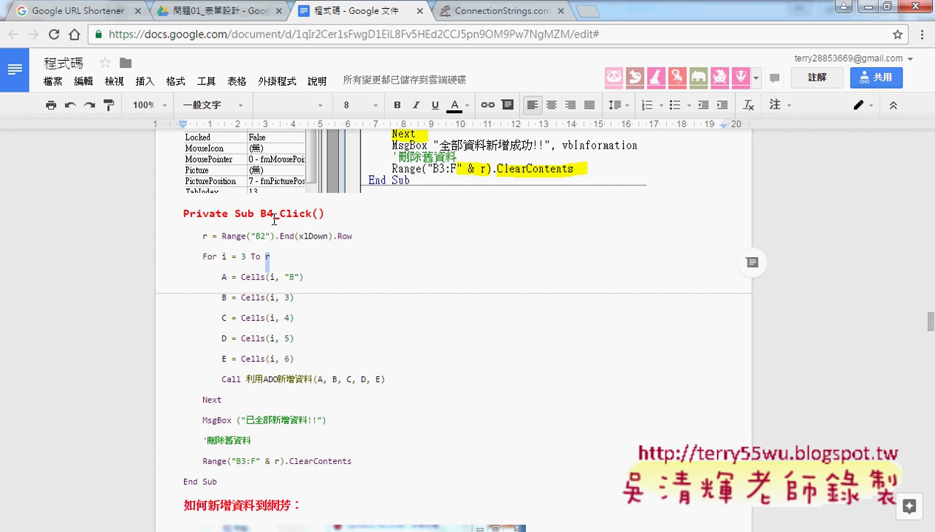
Select the whole B4_Click code block down to End Sub, then minimize Chrome.
scroll(291, 303, down, 2)
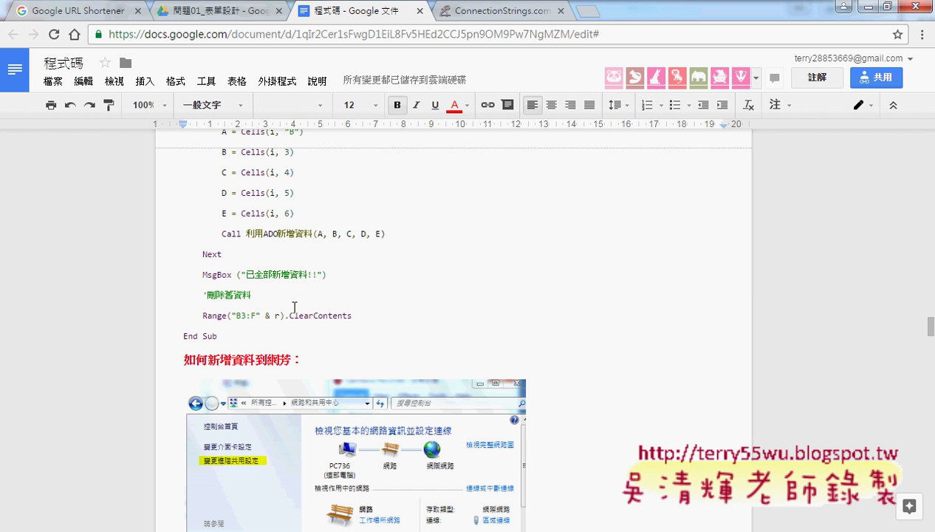
shift+click(226, 335)
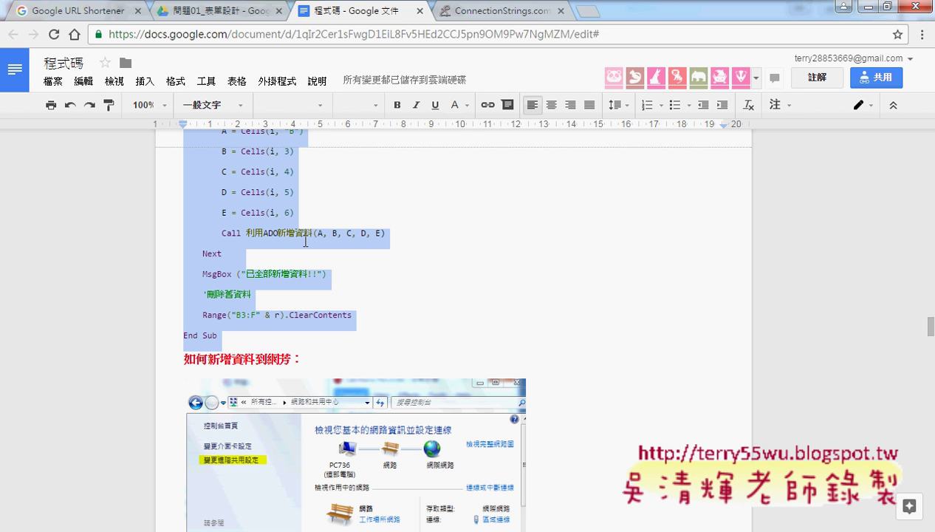
click(842, 7)
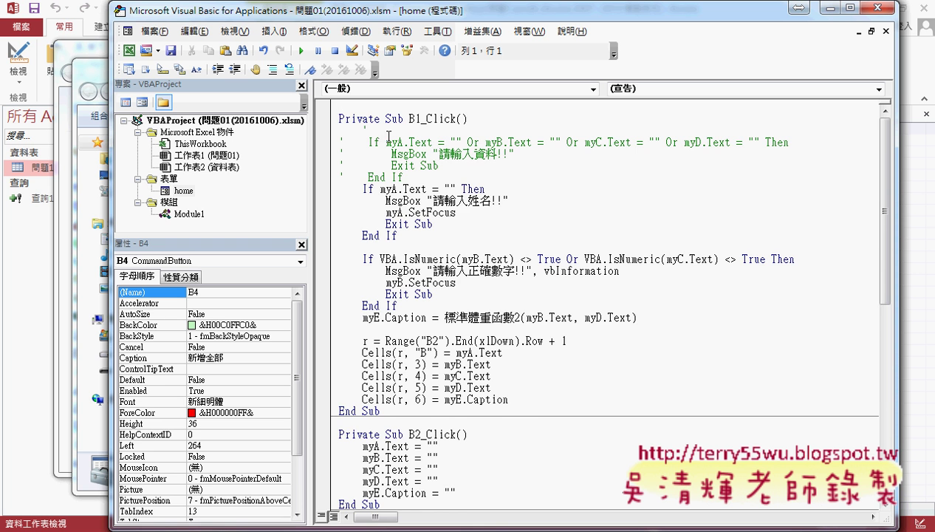
Paste the B4_Click procedure after UserForm_Activate's End Sub.
scroll(392, 329, down, 6)
scroll(398, 399, down, 6)
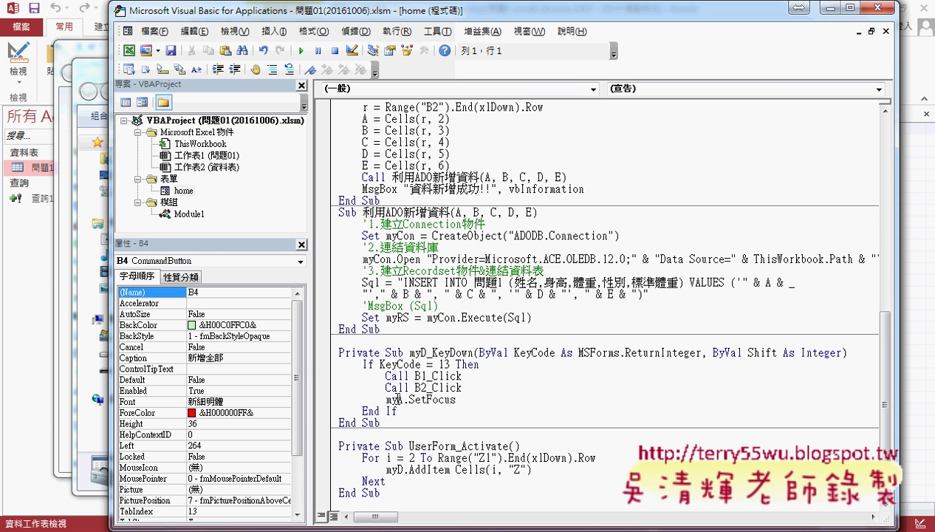
click(360, 505)
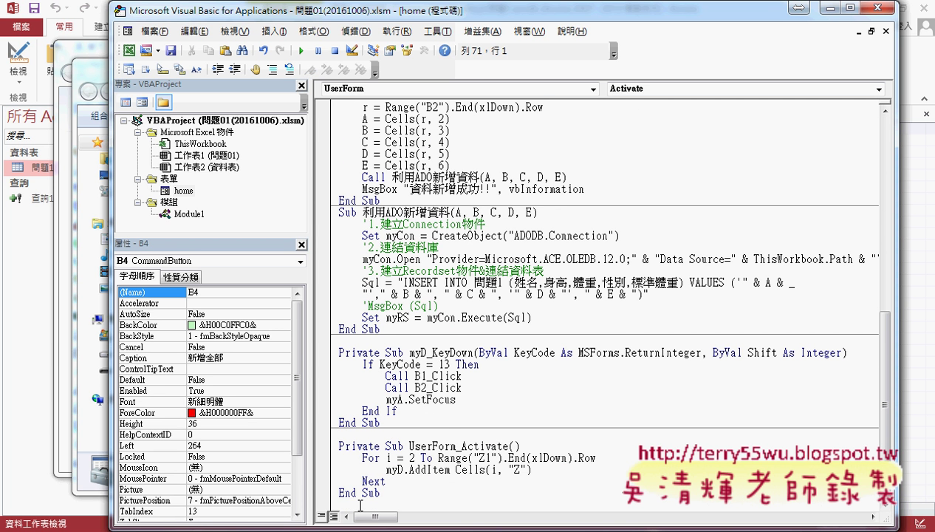
text(Private Sub B4_Click()     r = Range("B2").End(xlDown).Row     For i = 3 To r         A = Cells(i, "B")         B = Cells(i, 3)         C = Cells(i, 4)         D = Cells(i, 5)         E = Cells(i, 6)         Call 利用ADO新增資料(A, B, C, D, E)     Next     MsgBox ("已全部新增資料!!")     '刪除舊資料     Range("B3:F" & r).ClearContents End Sub)
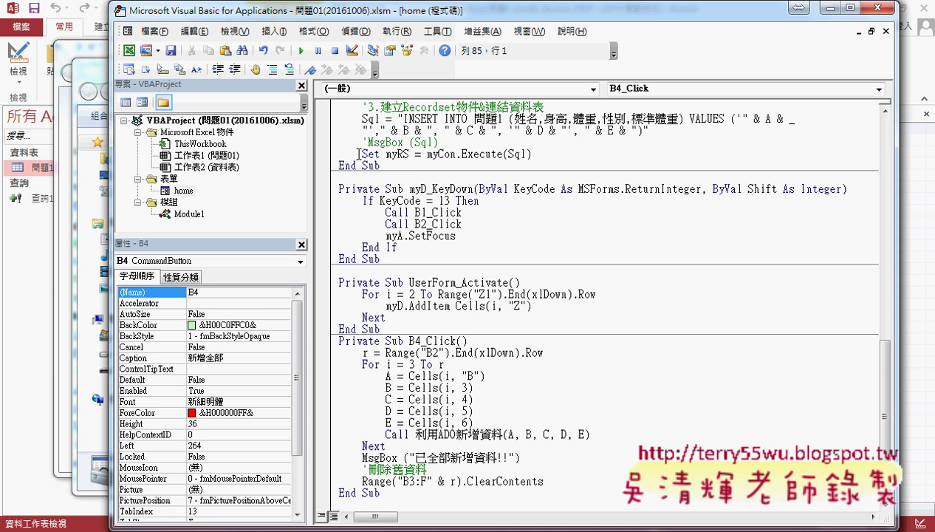
Rename the home form's 新增全部 button from B5 to B4.
click(184, 191)
double_click(184, 192)
click(618, 306)
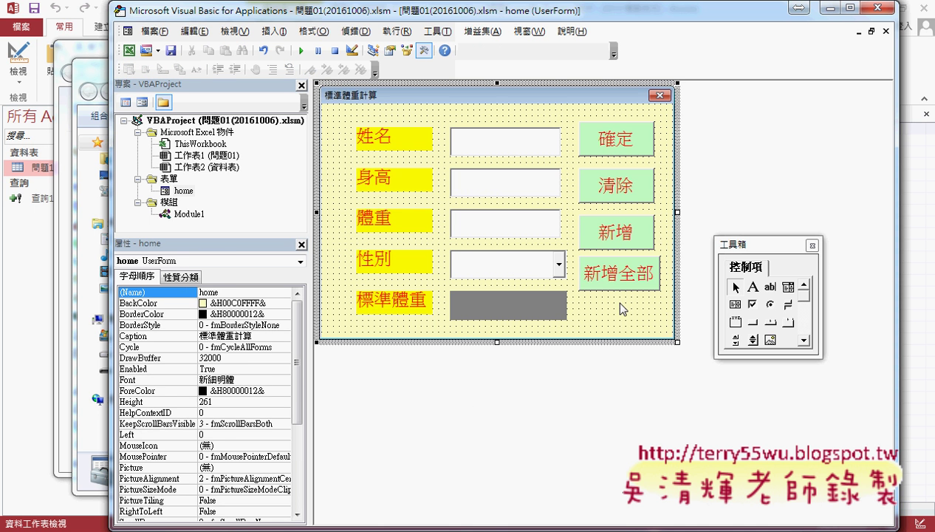
key(F7)
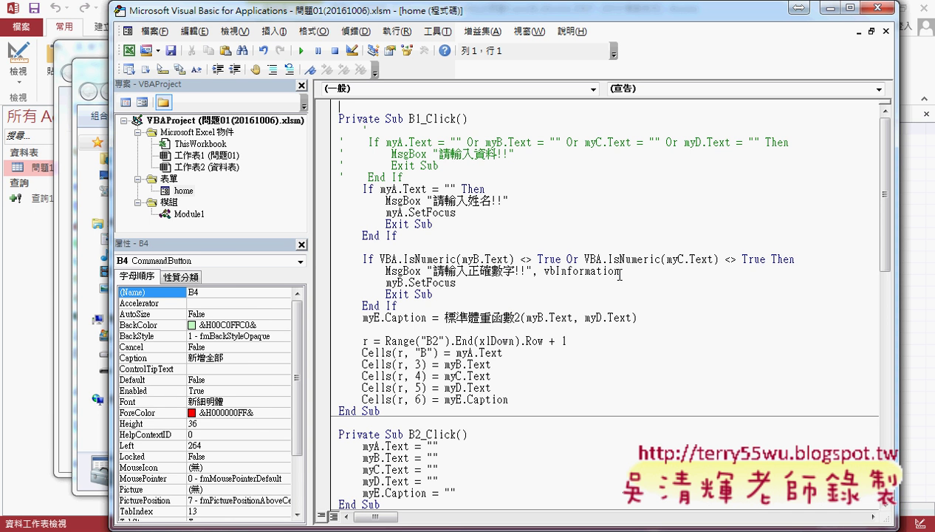
click(196, 292)
text(5)
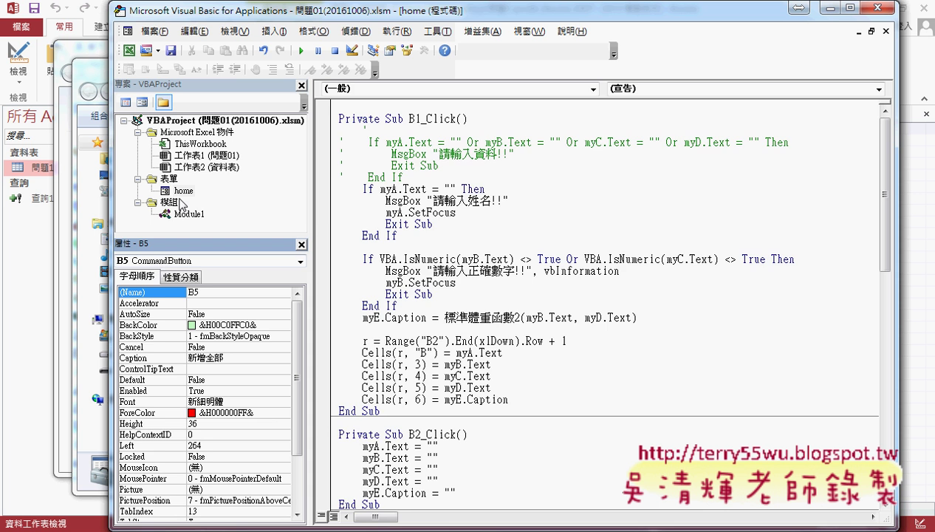
key(shift+F7)
key(F7)
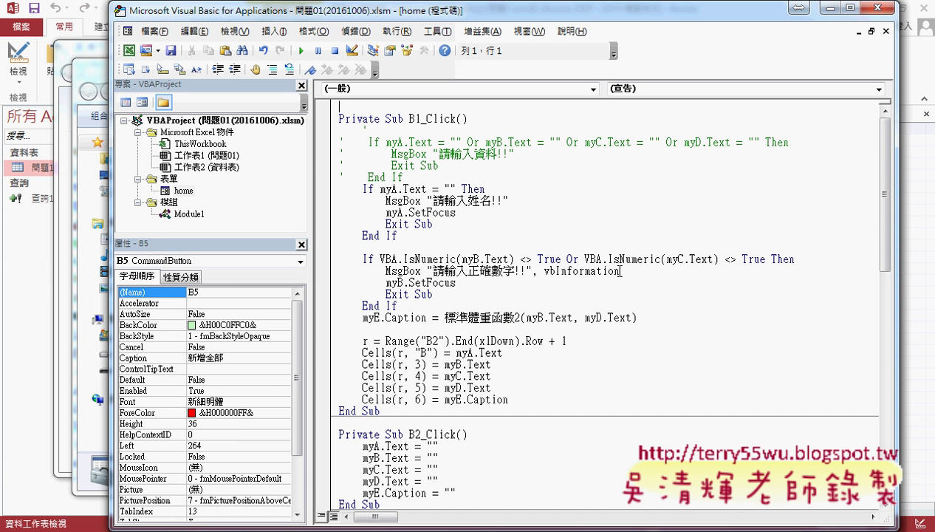
click(201, 293)
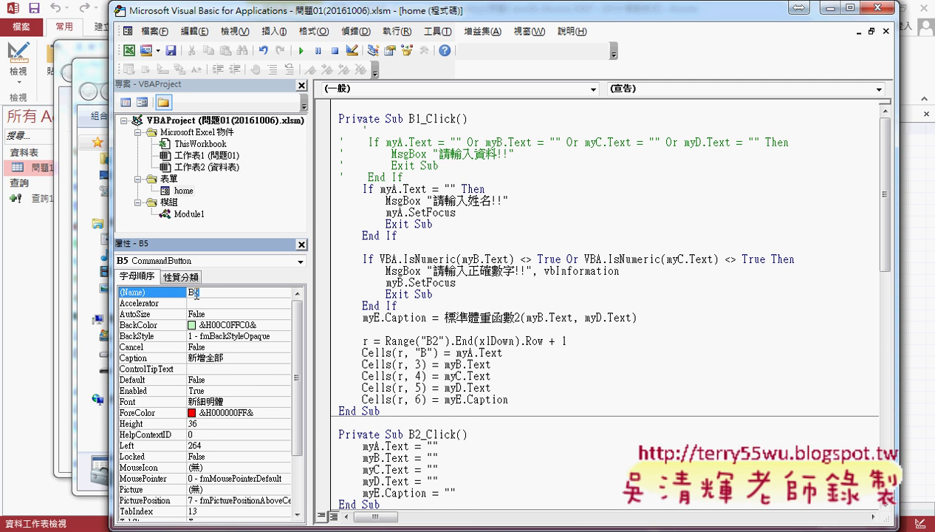
key(BackSpace)
text(4)
click(364, 340)
Set a breakpoint on B4_Click's For i = 3 To r line.
scroll(751, 335, down, 4)
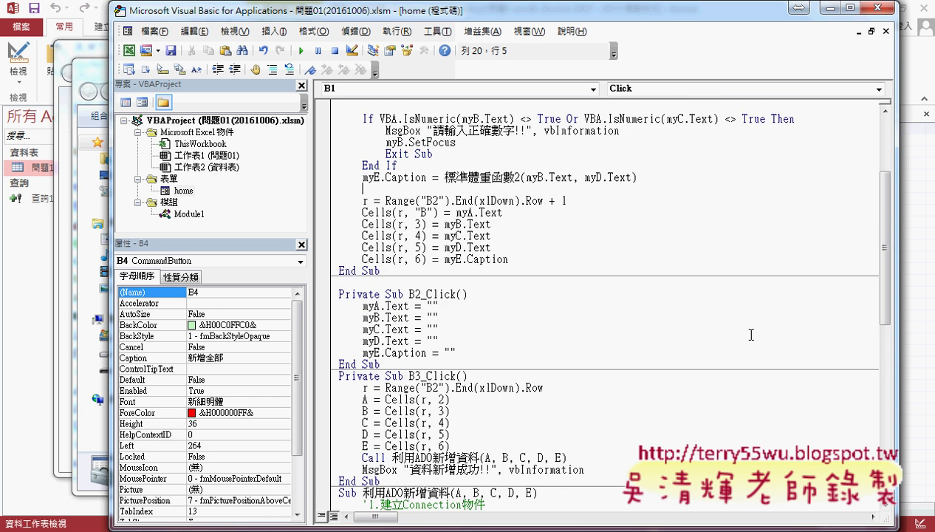
scroll(751, 334, down, 8)
scroll(751, 334, down, 5)
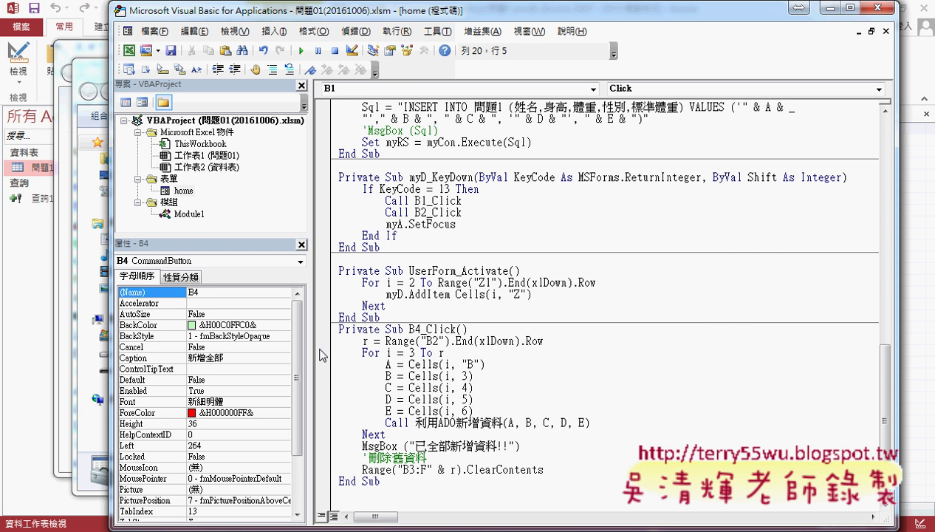
click(318, 352)
Run the home userform and move it aside to uncover the B4_Click code.
click(300, 50)
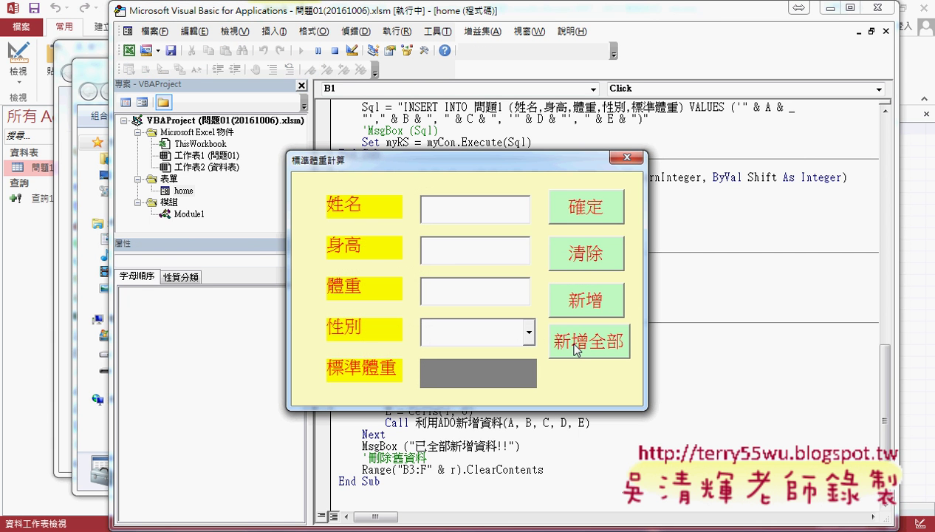
drag(537, 164, 841, 85)
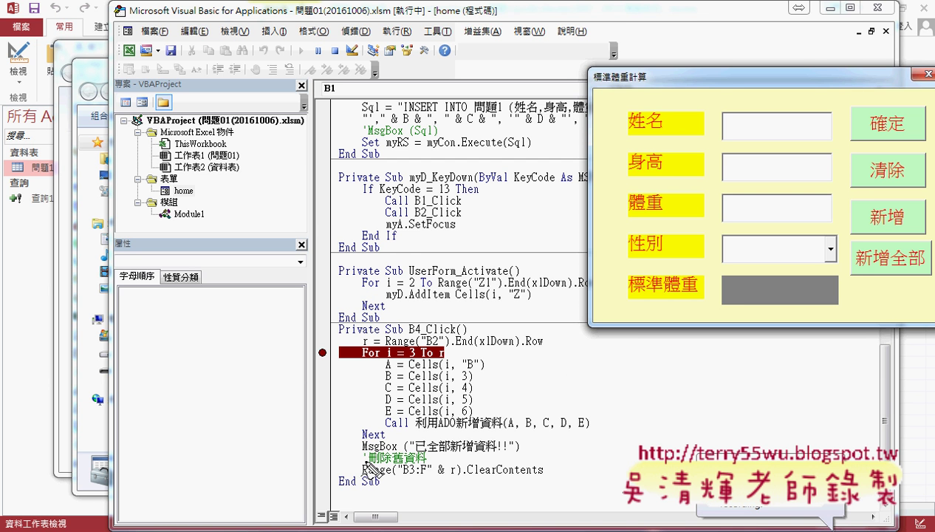
mouse_move(359, 474)
mouse_down()
mouse_move(522, 464)
mouse_move(552, 477)
mouse_up()
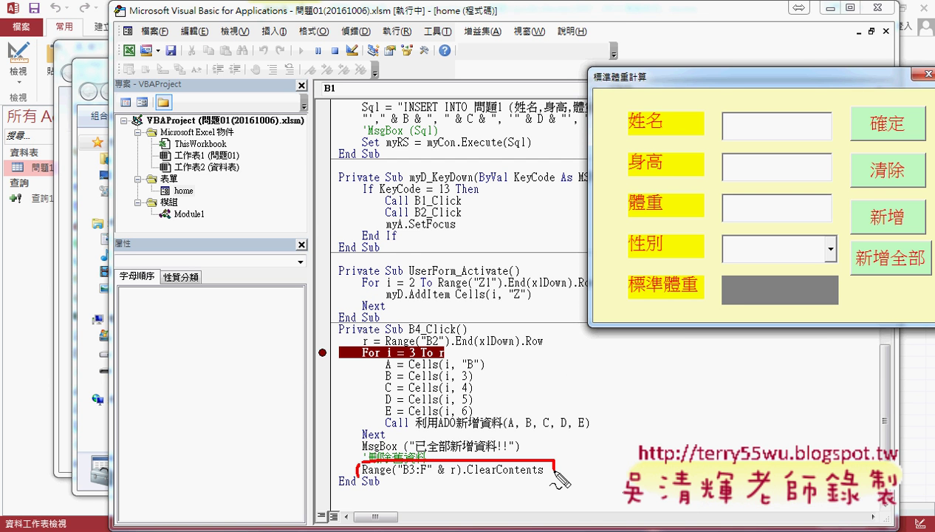
drag(359, 479, 573, 480)
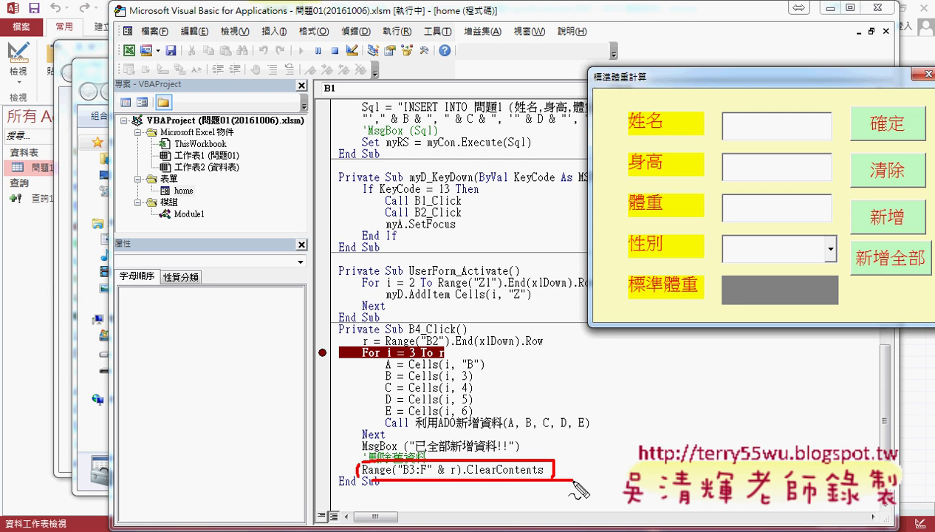
key(Escape)
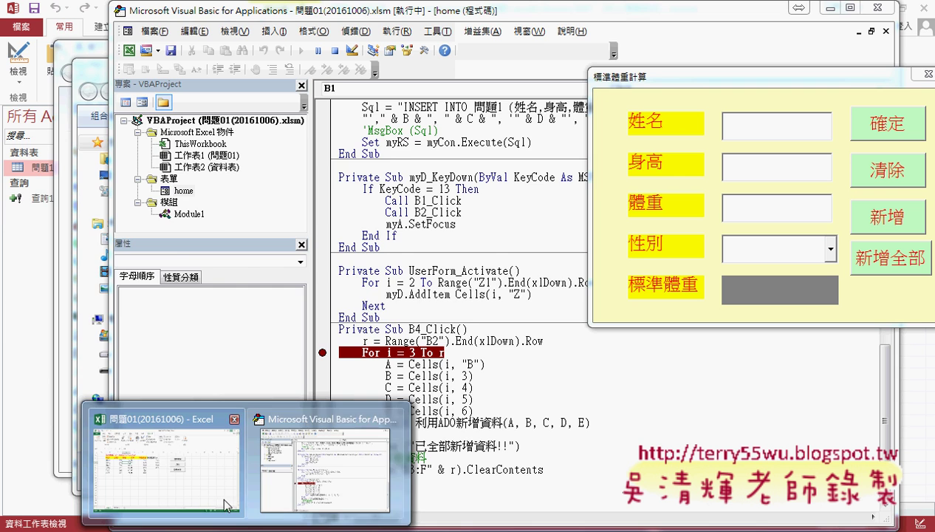
Check the workbook, then click 新增全部 on the running form to send all records.
click(198, 443)
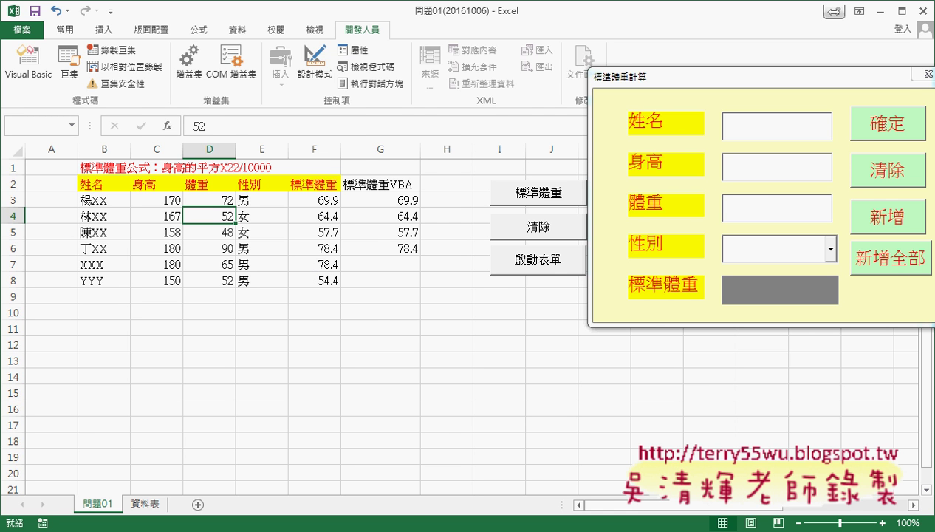
click(325, 484)
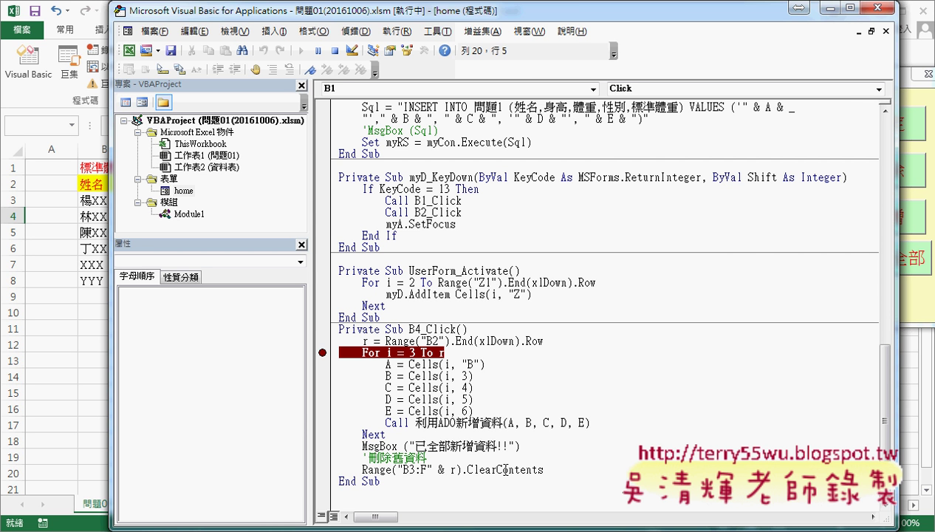
click(505, 469)
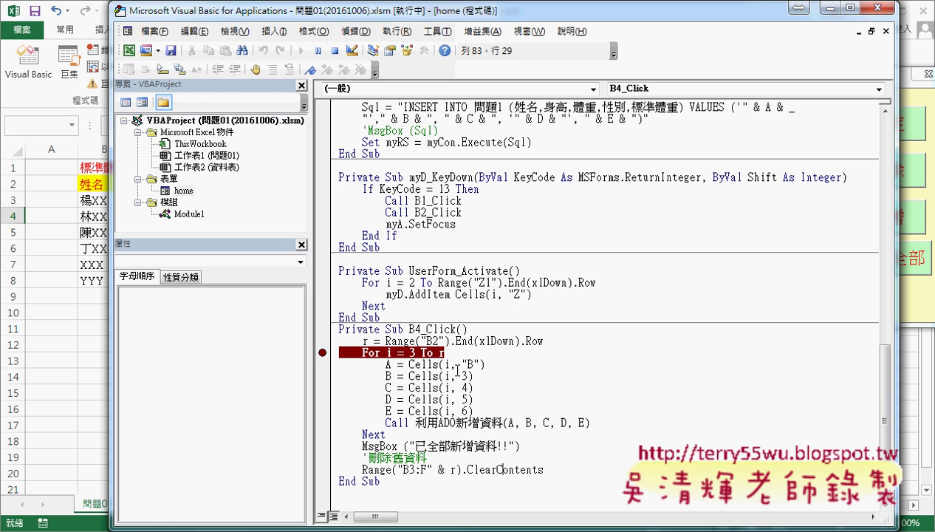
click(830, 8)
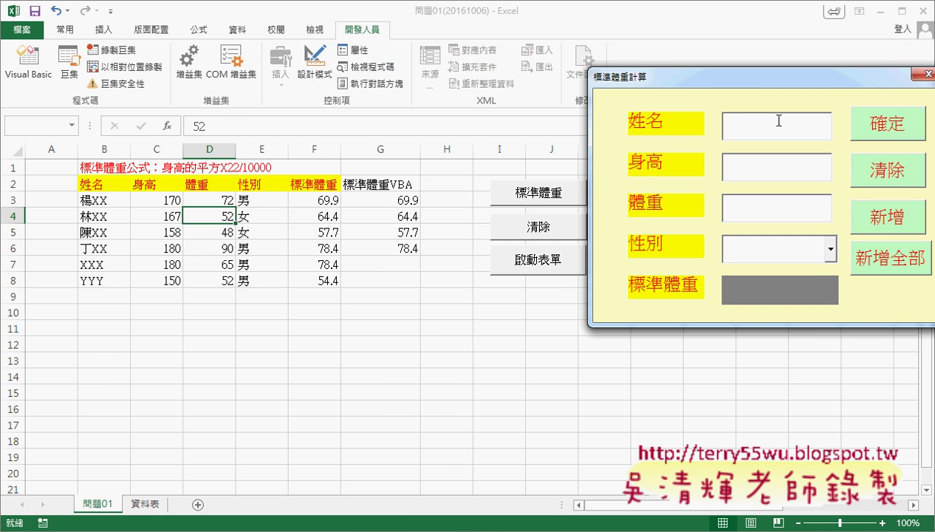
drag(754, 78, 528, 77)
click(648, 267)
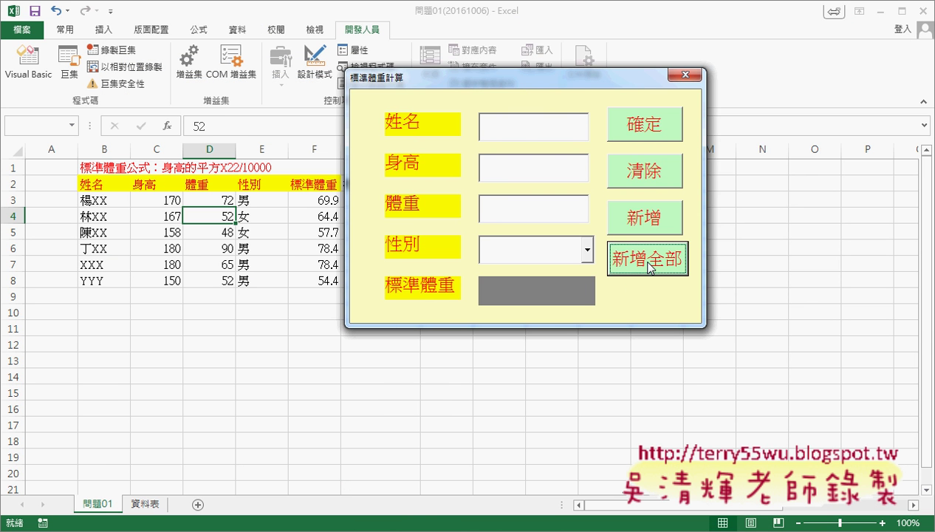
Delete the old 新增全部 button and copy the 新增 button as a new button named B4.
click(681, 75)
click(28, 65)
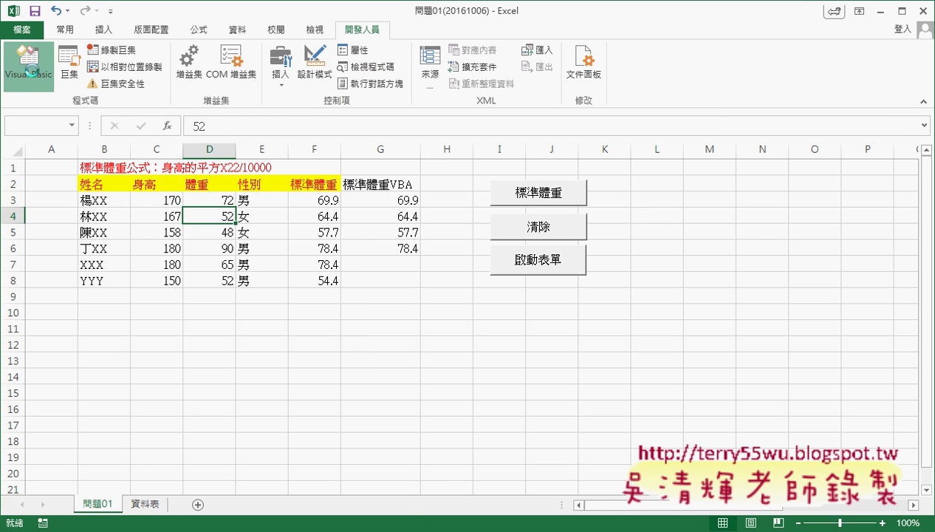
click(624, 275)
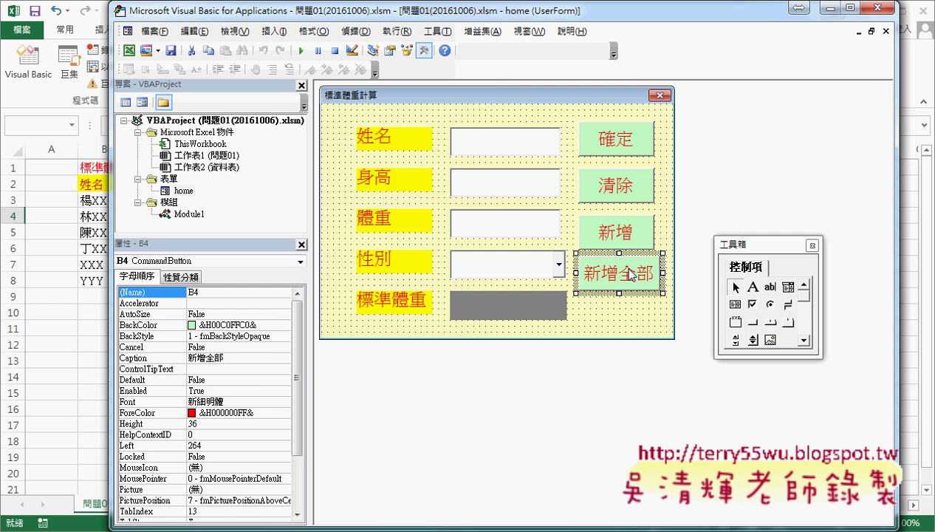
key(Delete)
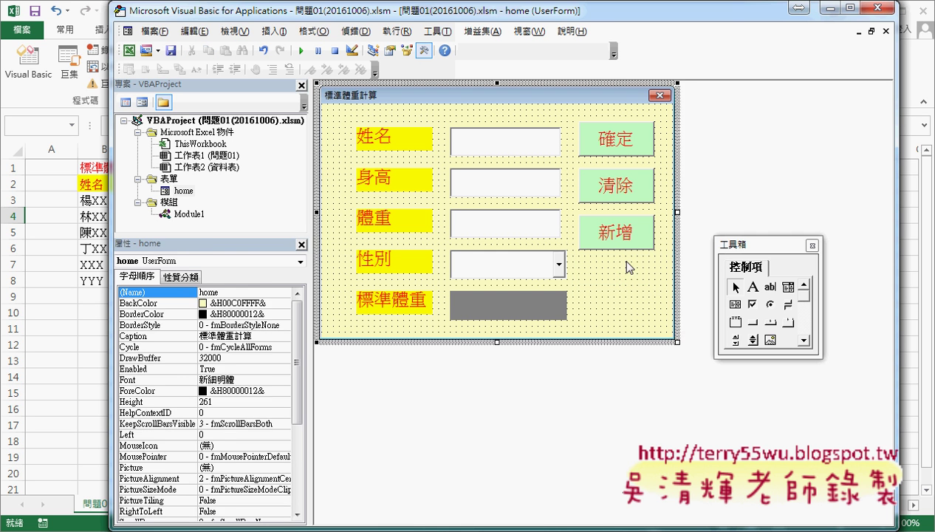
drag(621, 237, 620, 275)
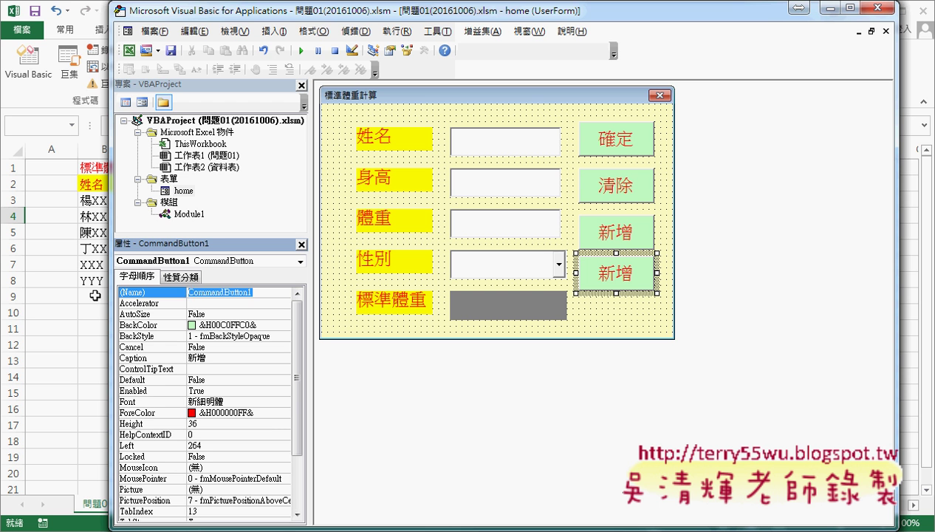
text(B4)
key(Return)
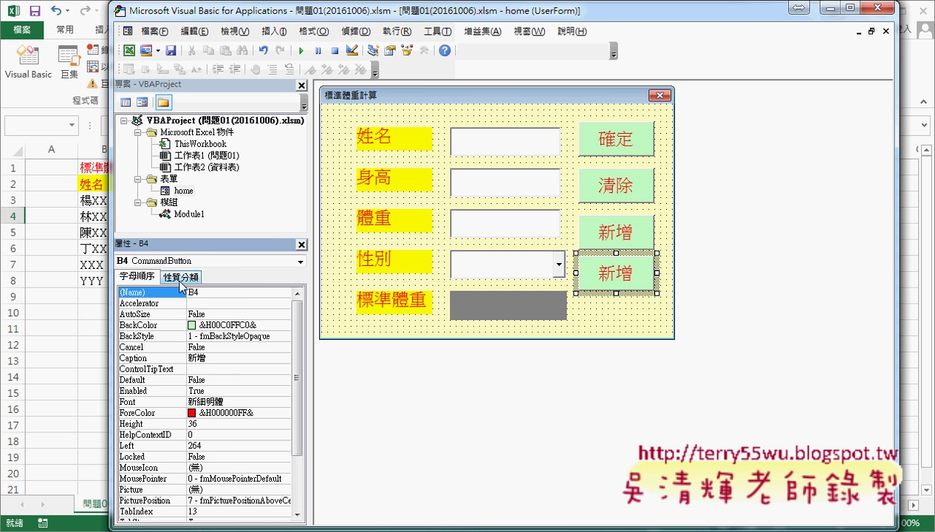
double_click(618, 275)
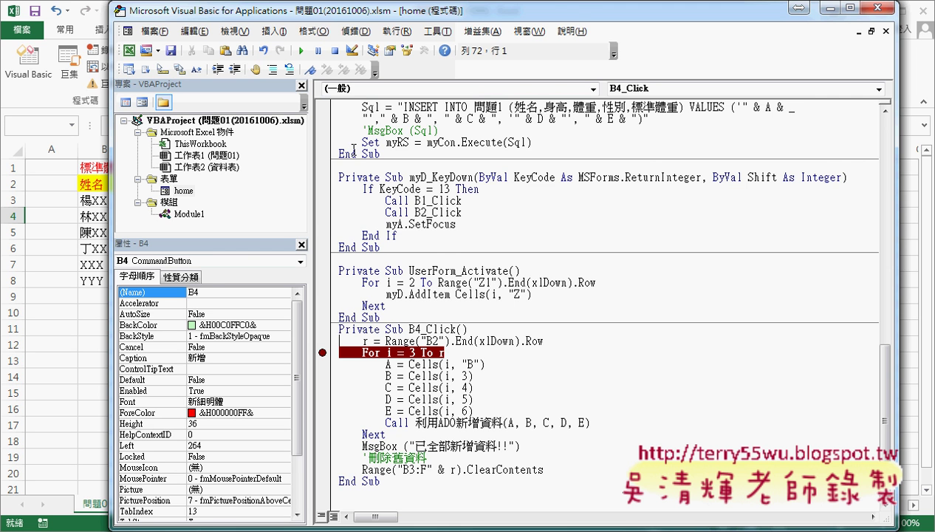
Caption button B4 as 新增全部 and open its B4_Click code.
double_click(188, 193)
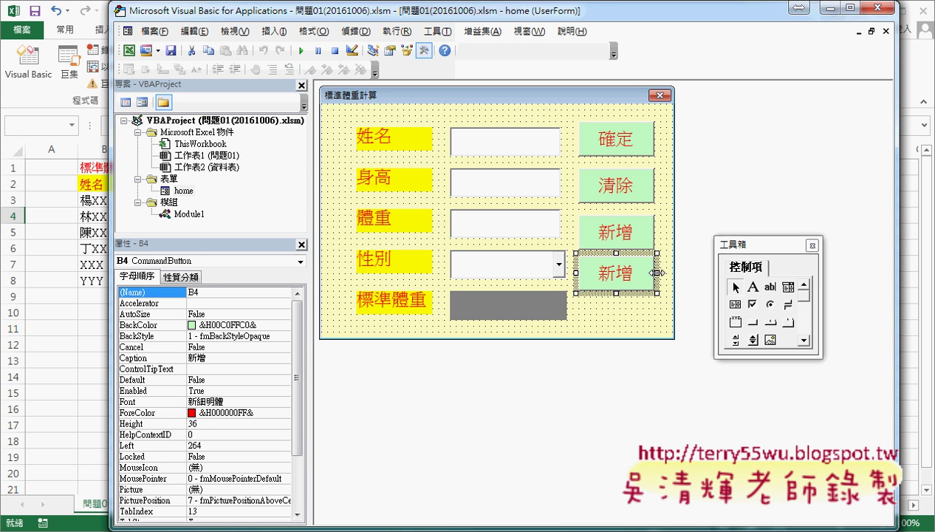
click(629, 302)
click(618, 278)
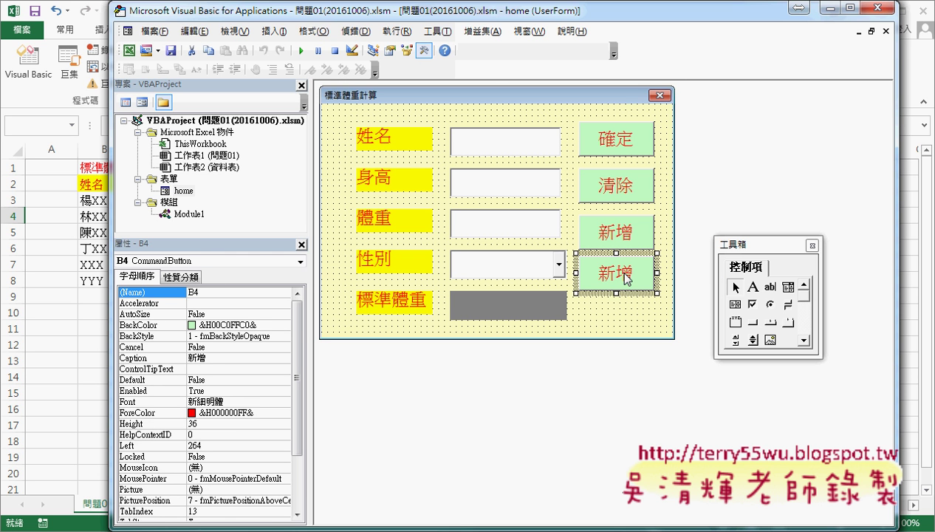
click(210, 357)
text(f)
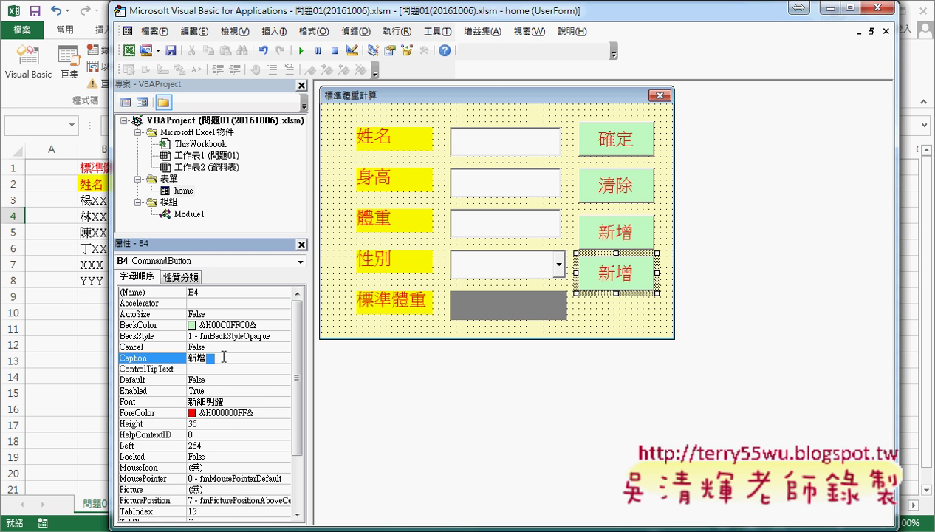
text(m)
key(BackSpace)
key(BackSpace)
text(x064)
key(Return)
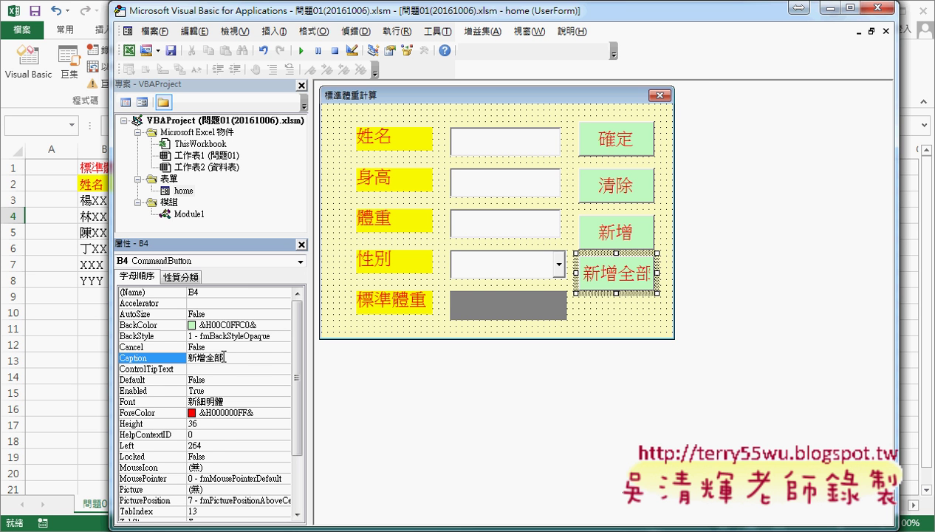
click(611, 334)
double_click(621, 279)
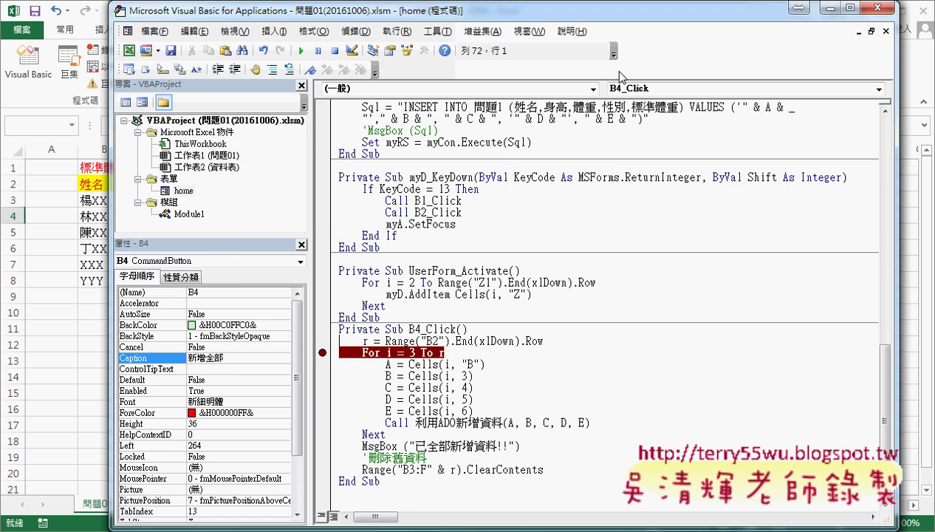
Trigger 新增全部, step with F8, and move the breakpoint from the For loop to ClearContents.
click(301, 51)
click(588, 341)
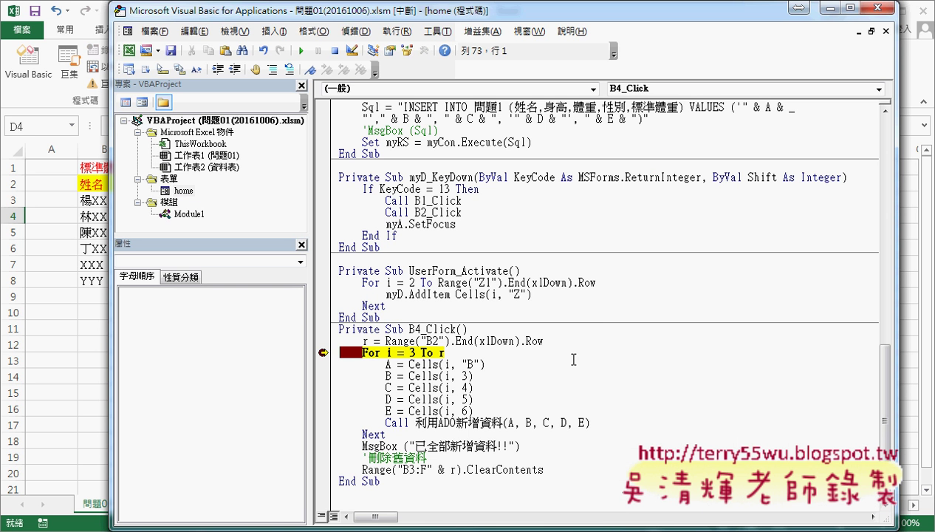
mouse_move(365, 341)
key(F8)
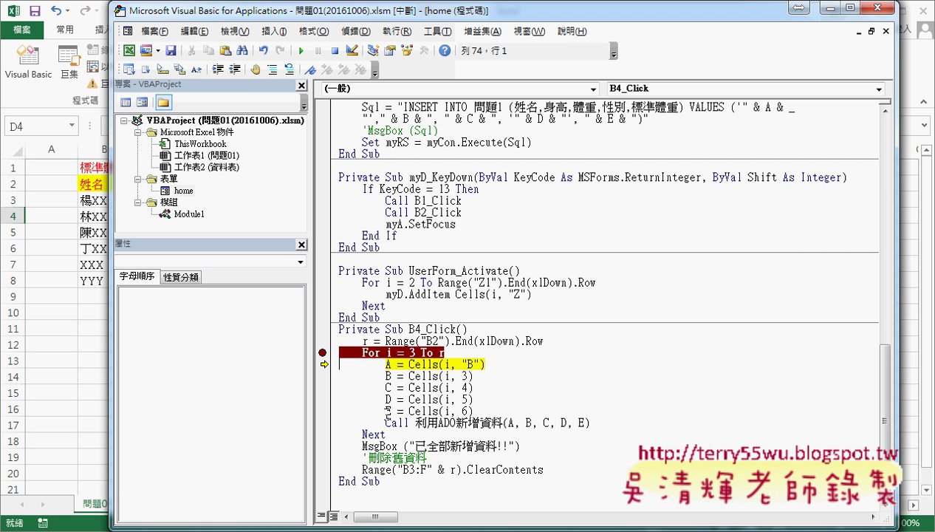
drag(589, 423, 384, 423)
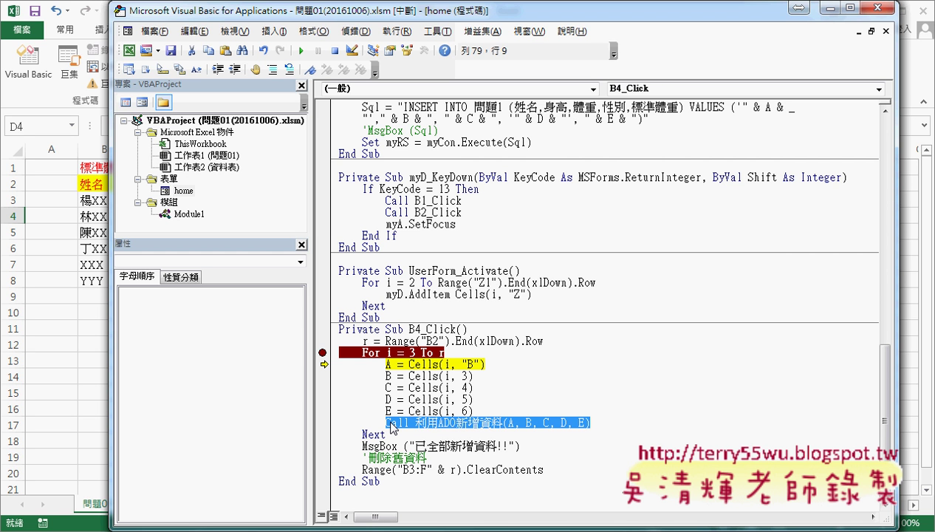
click(323, 469)
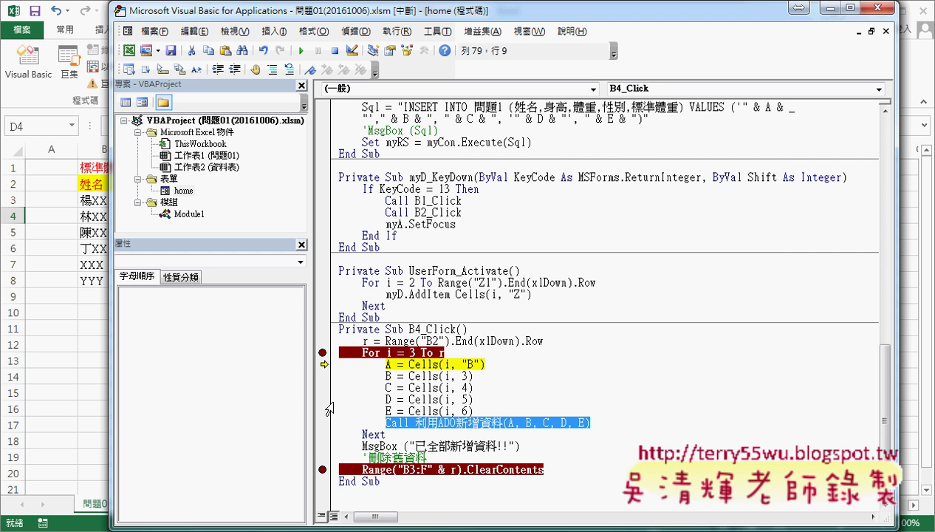
click(322, 352)
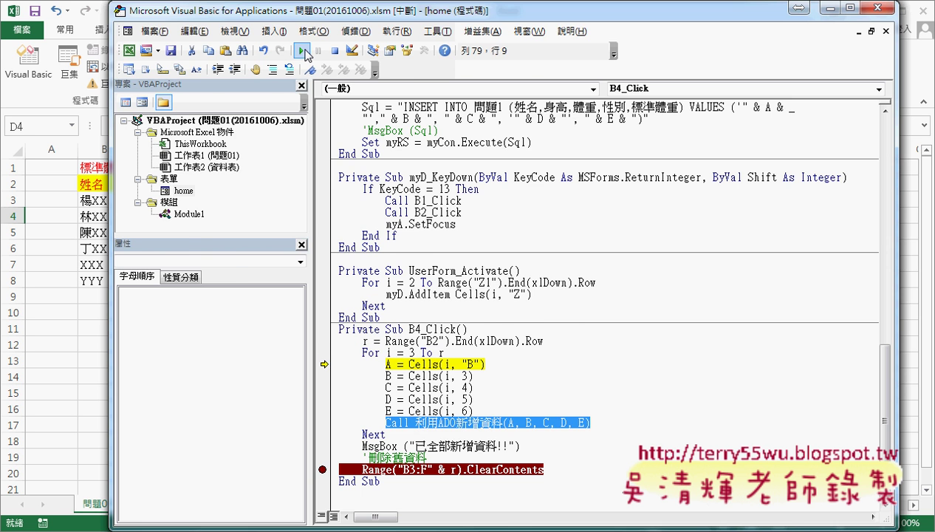
Resume B4_Click, dismiss the completion message, step through ClearContents, and close the form.
click(303, 51)
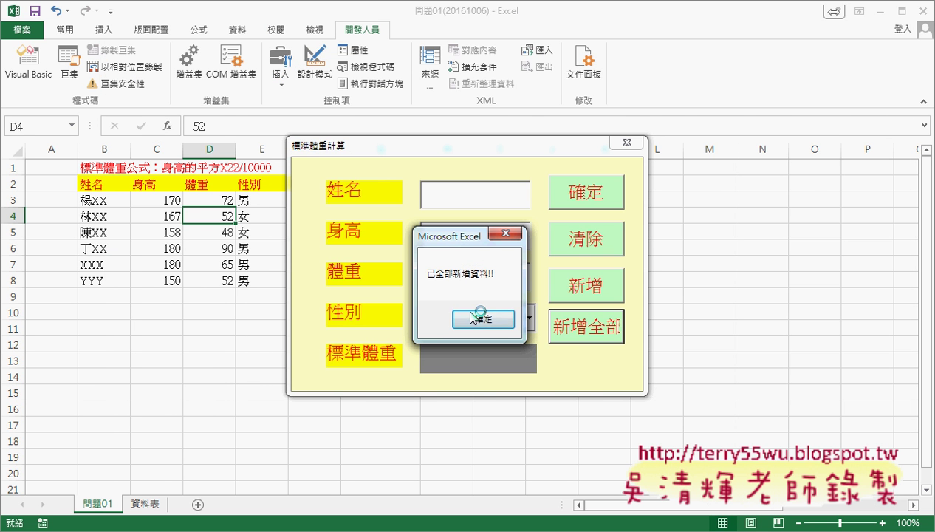
click(471, 318)
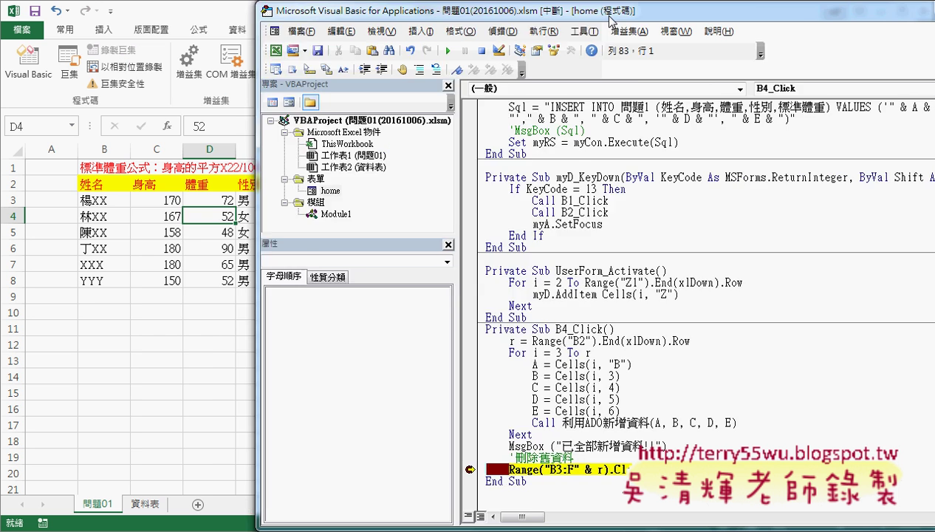
drag(610, 20, 672, 21)
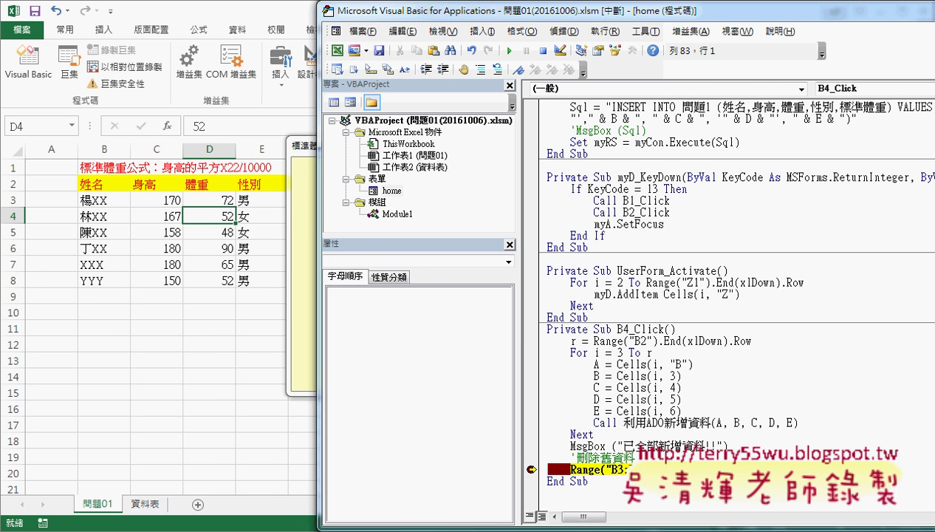
key(F8)
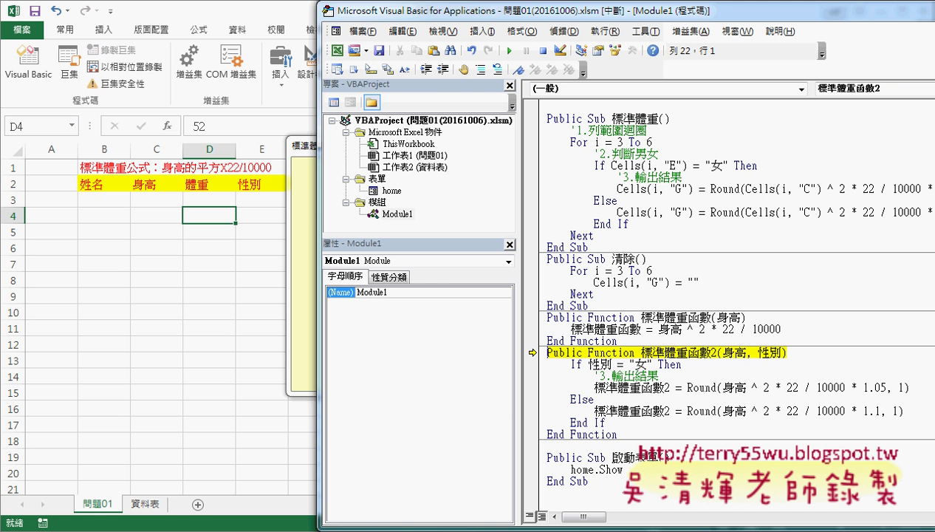
click(509, 50)
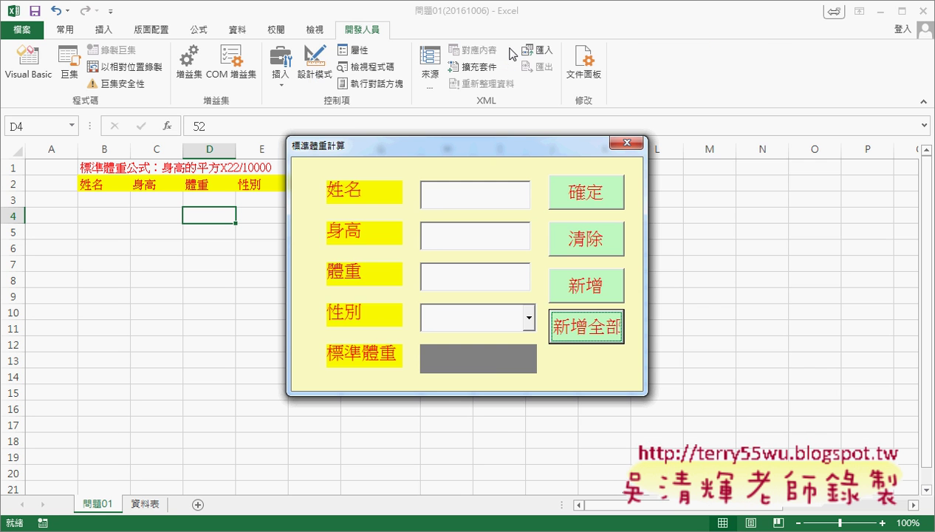
click(625, 143)
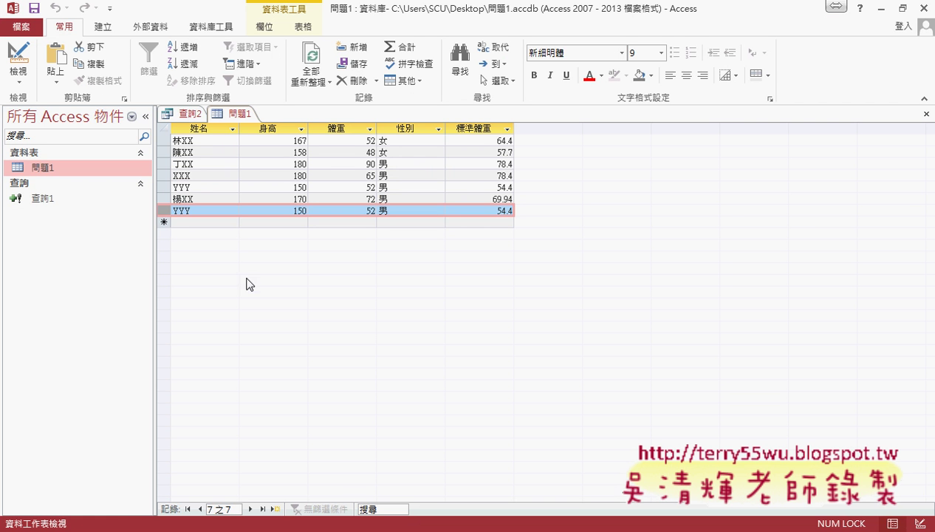
Refresh All in Access and select the six newly added 楊XX records.
click(300, 63)
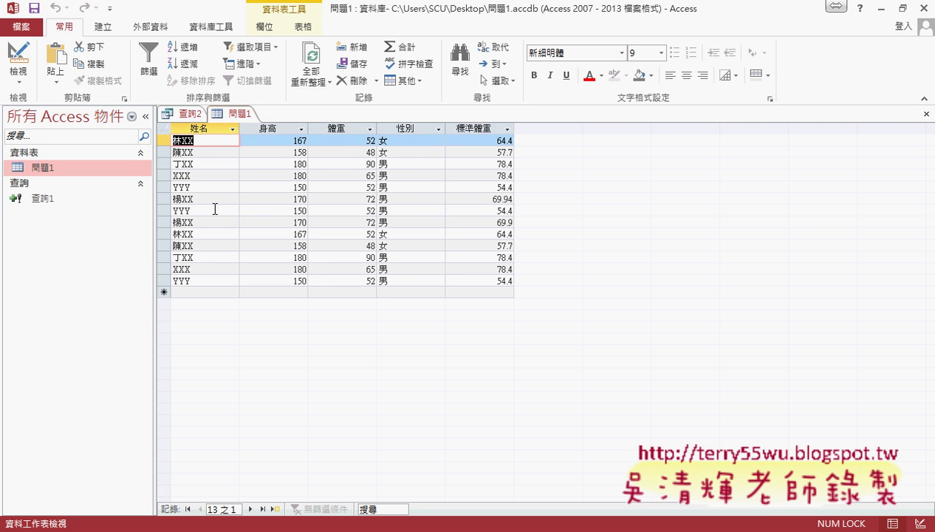
click(167, 221)
drag(168, 222, 164, 280)
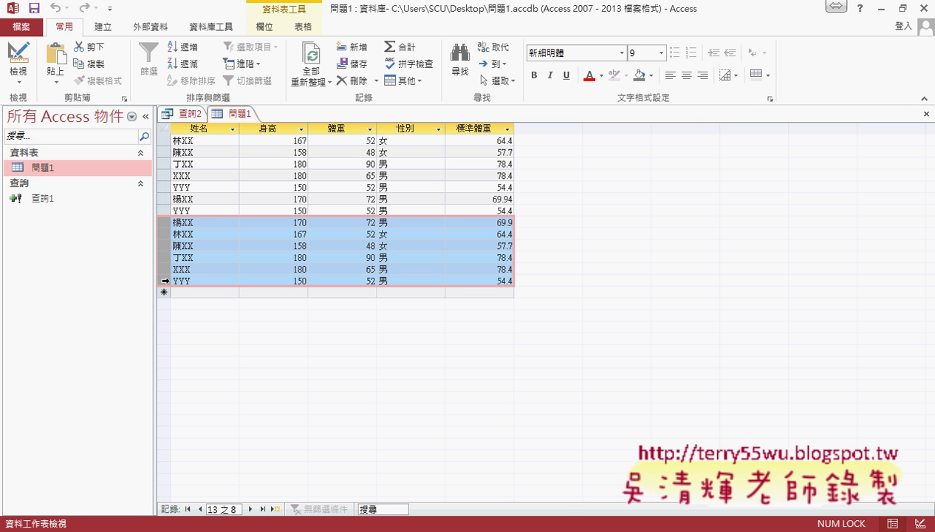
Scroll the code notes through the B5_Click and ADO code to the MySQL section, then return to Excel.
click(184, 517)
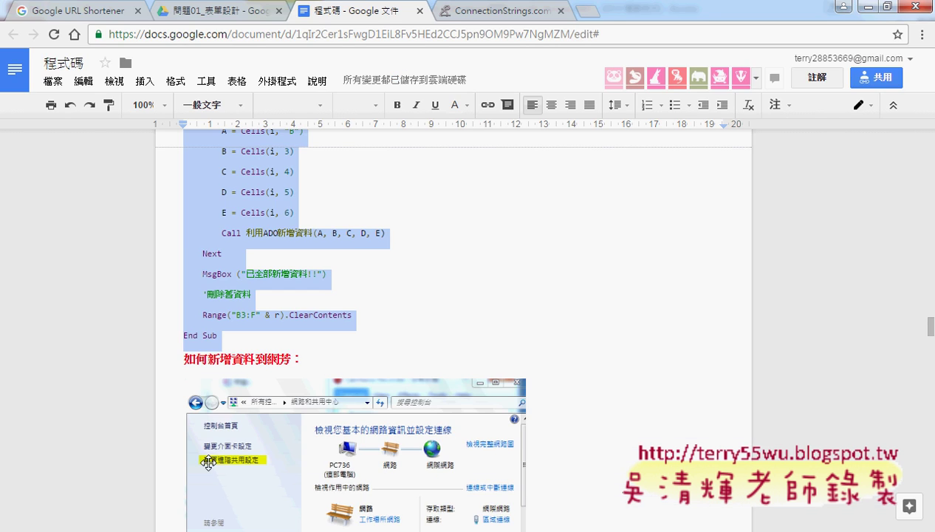
scroll(635, 306, down, 3)
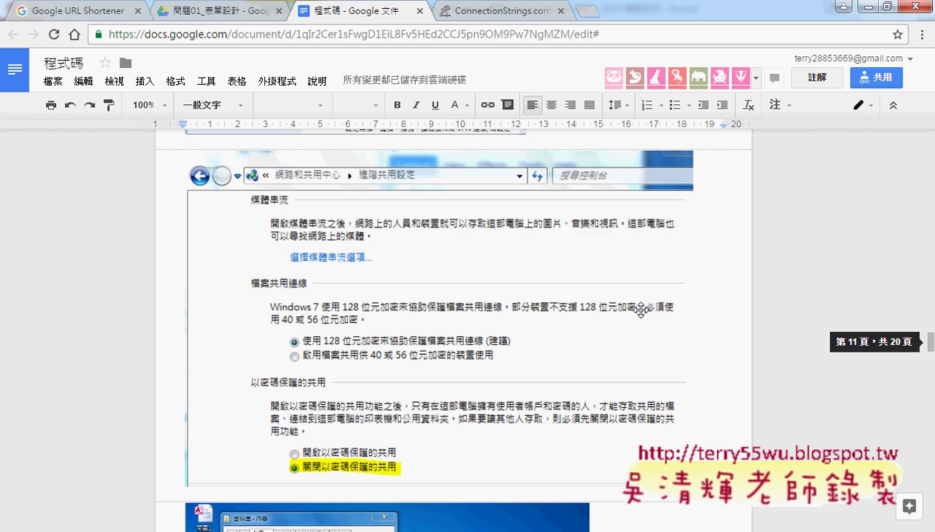
scroll(642, 310, down, 5)
scroll(642, 310, down, 5)
scroll(642, 310, down, 3)
scroll(641, 310, down, 3)
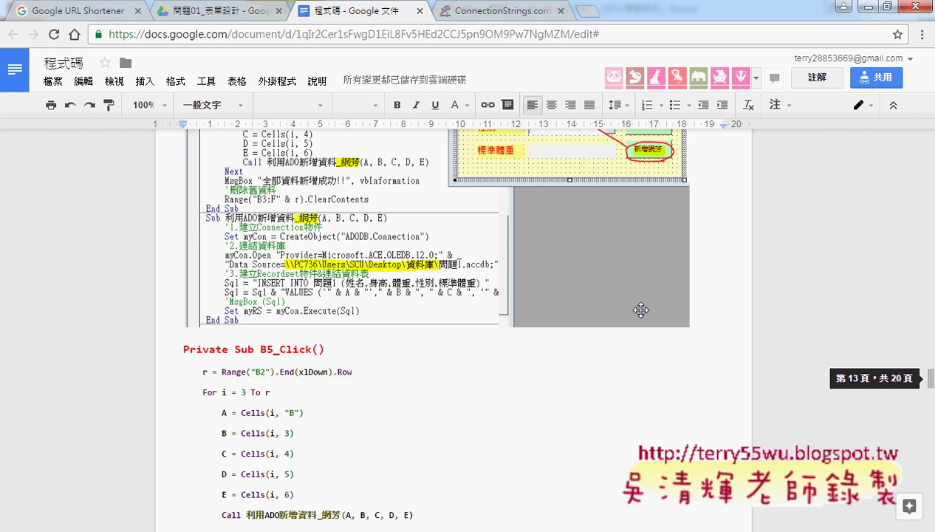
scroll(642, 310, down, 3)
scroll(642, 311, up, 1)
scroll(642, 310, down, 3)
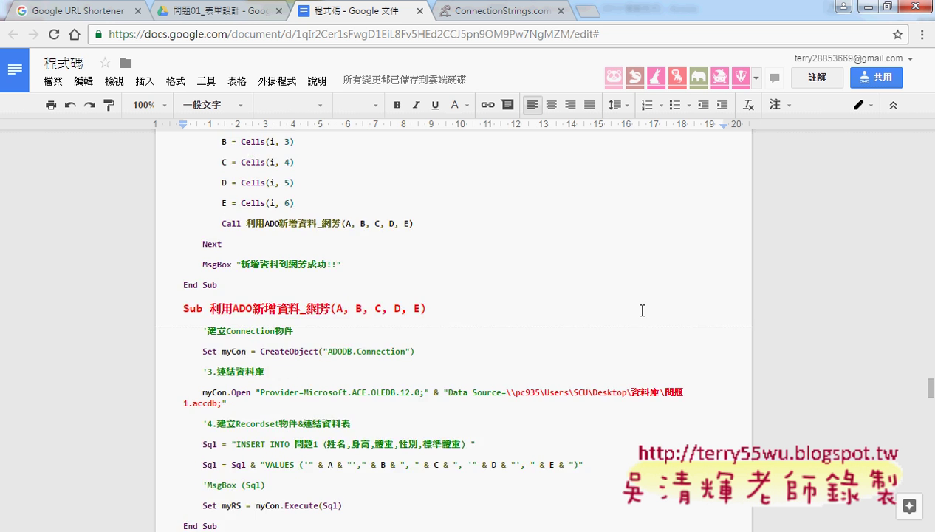
scroll(642, 310, down, 3)
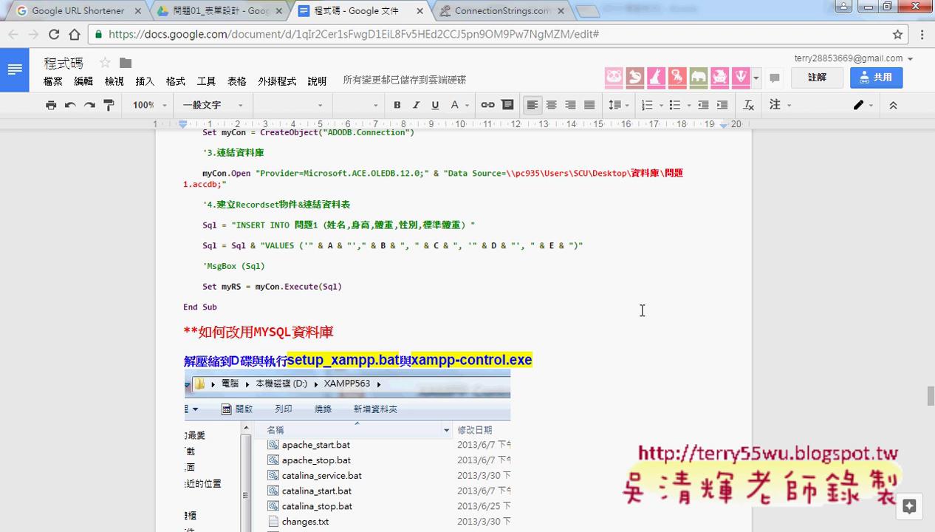
key(alt+Tab)
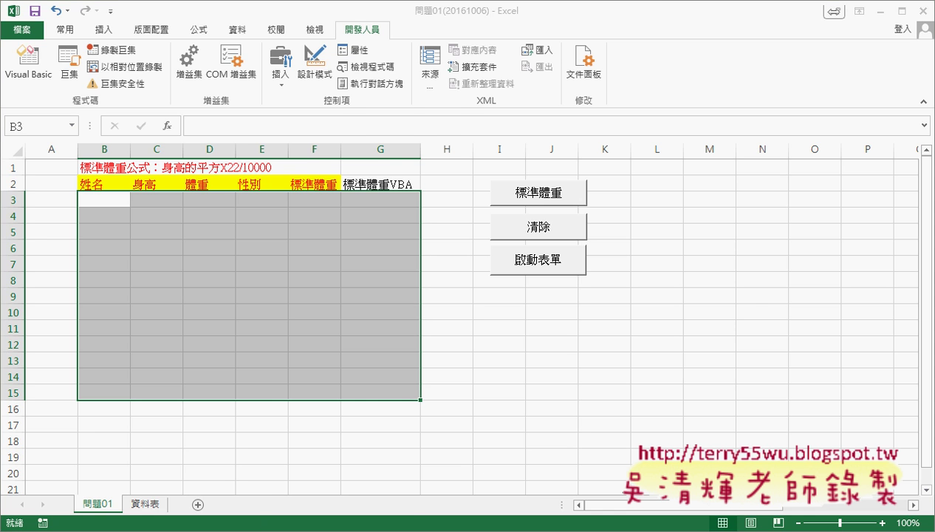
Start the 標準體重計算 form and click 查詢全部 to stop at the Execute breakpoint.
key(alt+Tab)
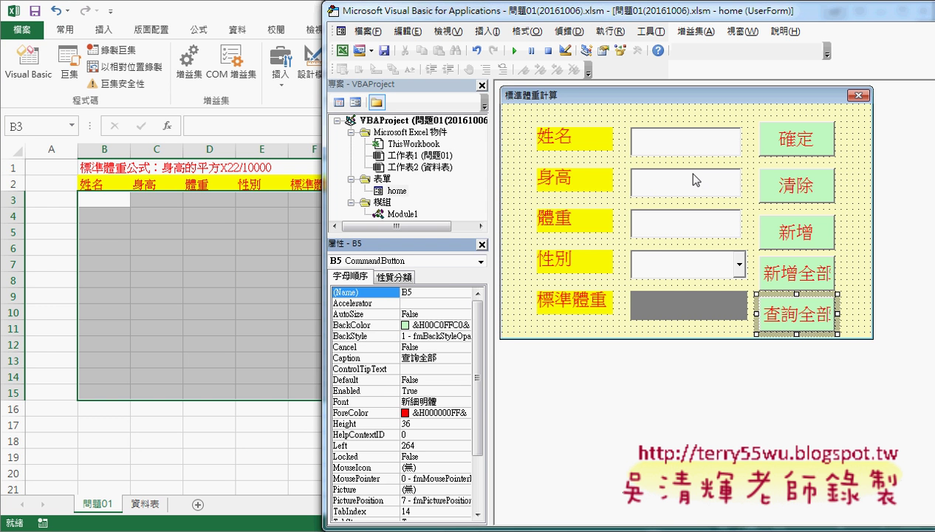
click(514, 50)
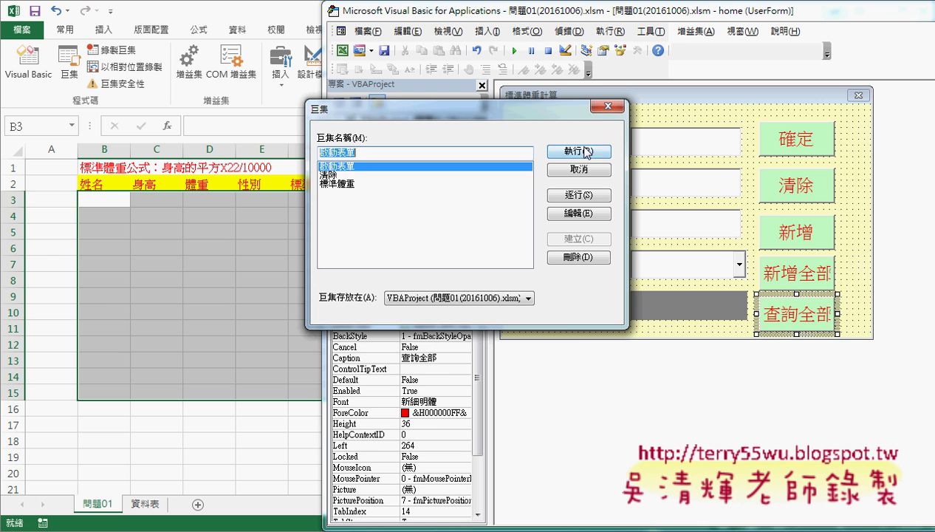
click(608, 106)
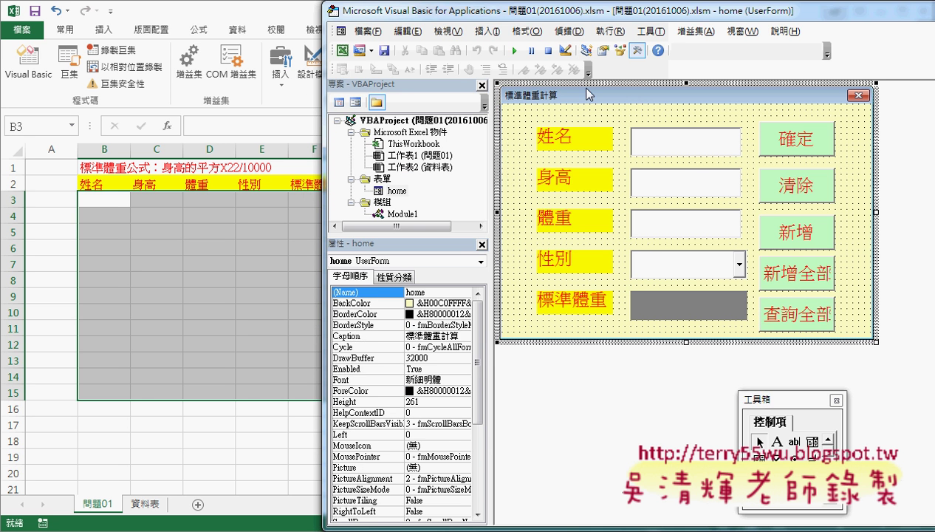
click(513, 51)
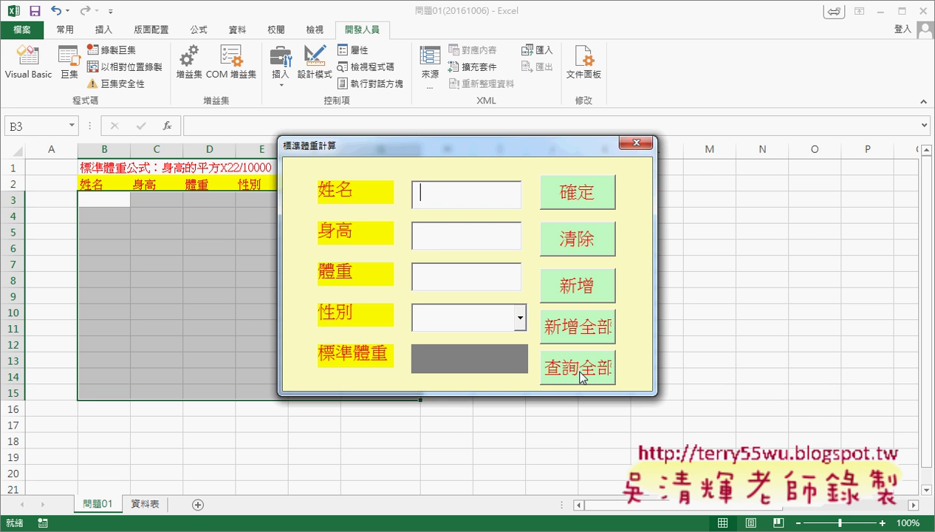
drag(538, 145, 820, 117)
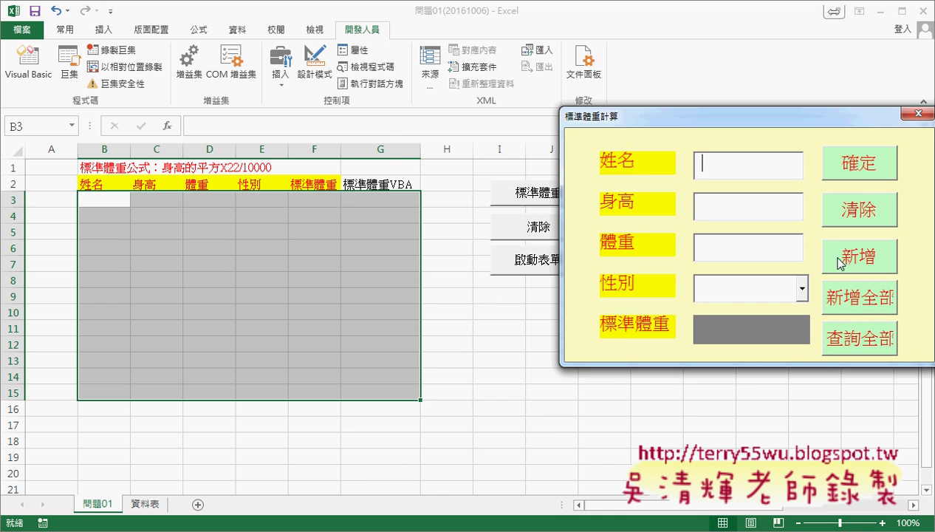
click(853, 339)
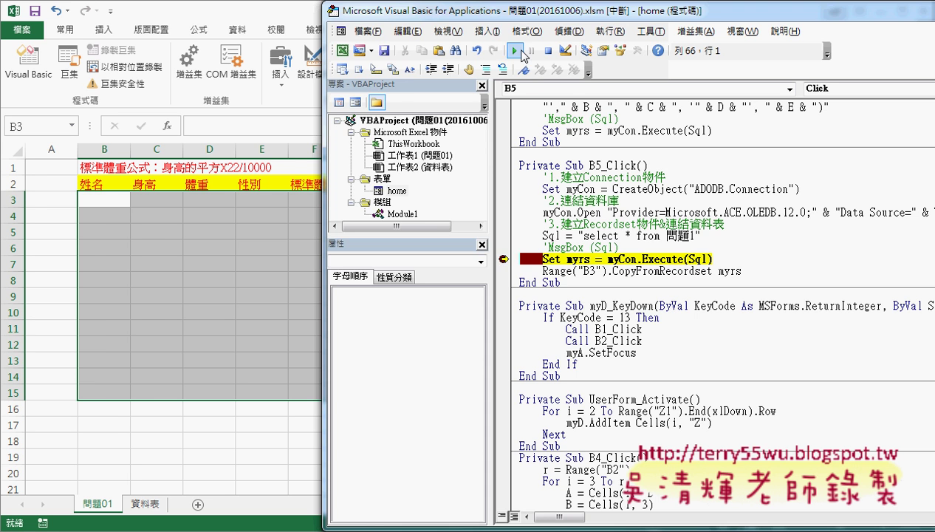
Resume the paused query so B3:F15 fills with all 13 records, then close the form.
click(514, 51)
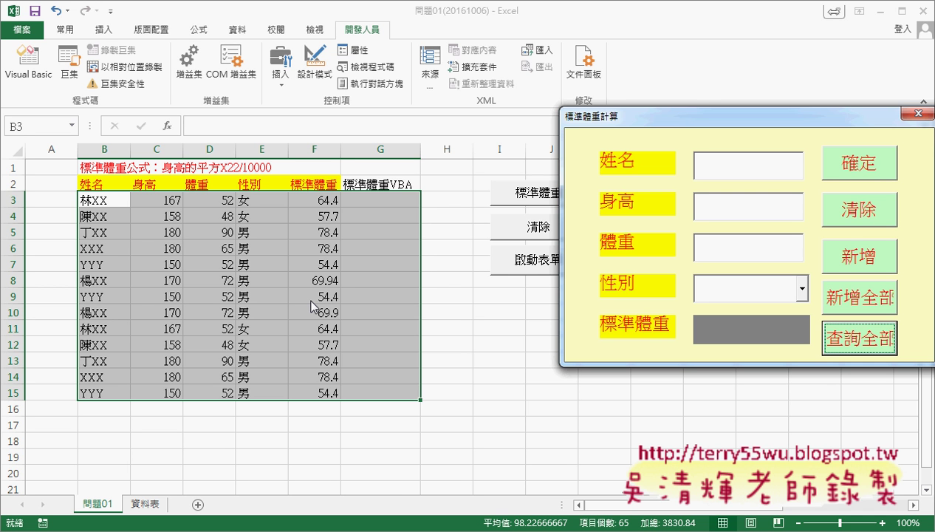
drag(670, 120, 475, 119)
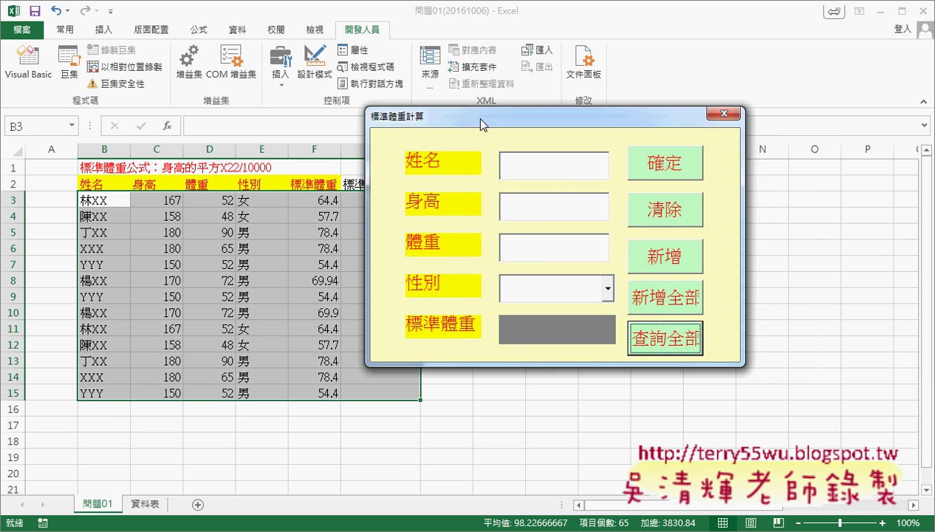
click(711, 113)
click(794, 325)
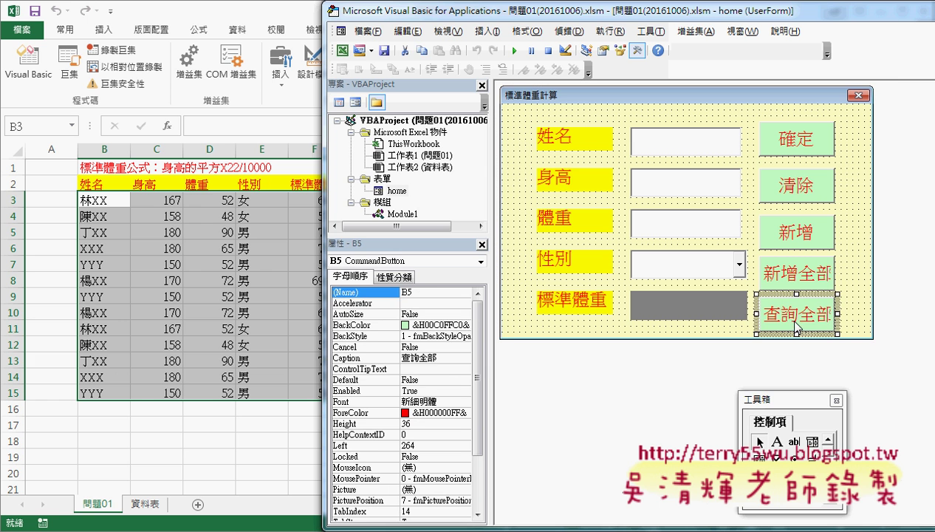
Open the 查詢全部 button's B5_Click procedure and select its whole body.
click(399, 292)
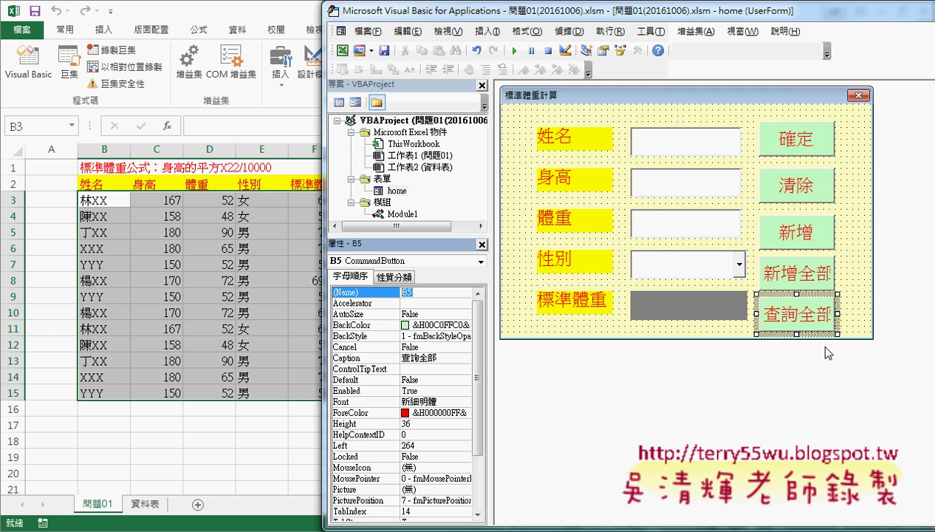
double_click(819, 319)
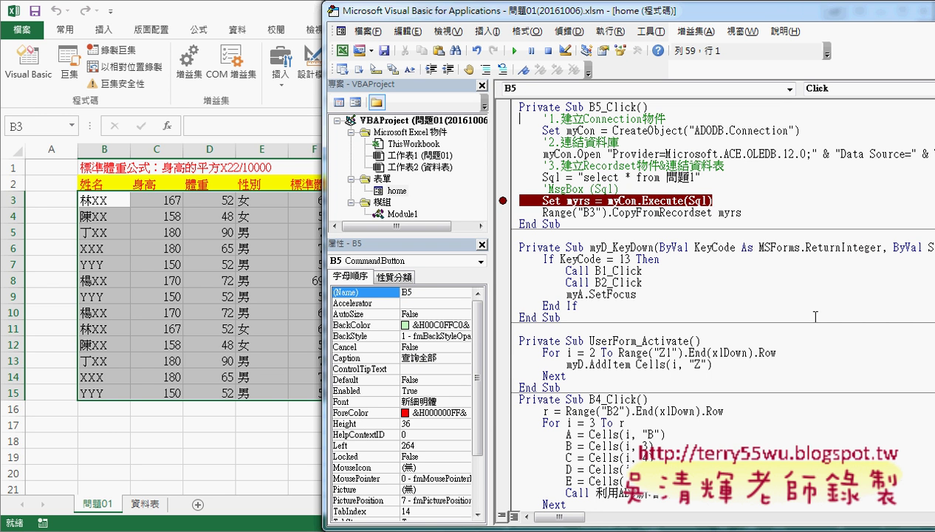
drag(745, 212, 498, 119)
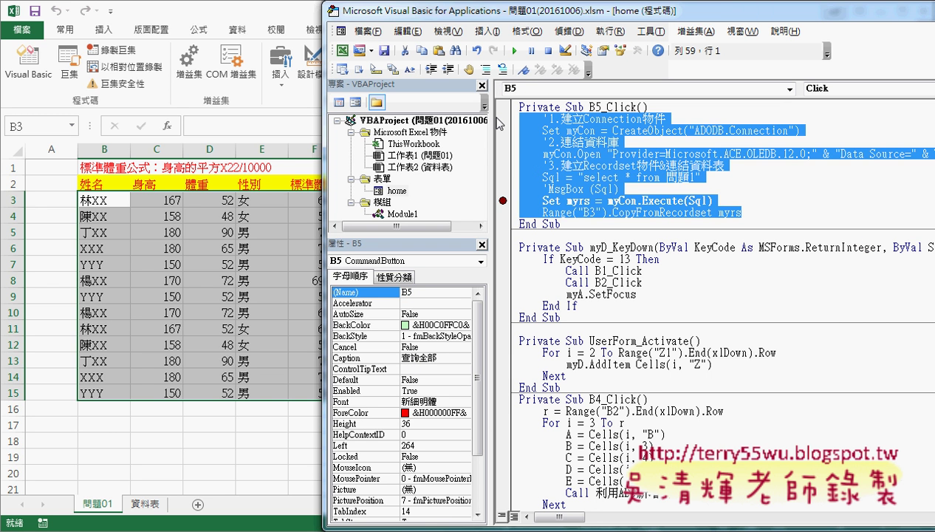
Delete the old B5_Click code and paste in the ADO connection-and-execute lines from 利用ADO新增資料.
key(Delete)
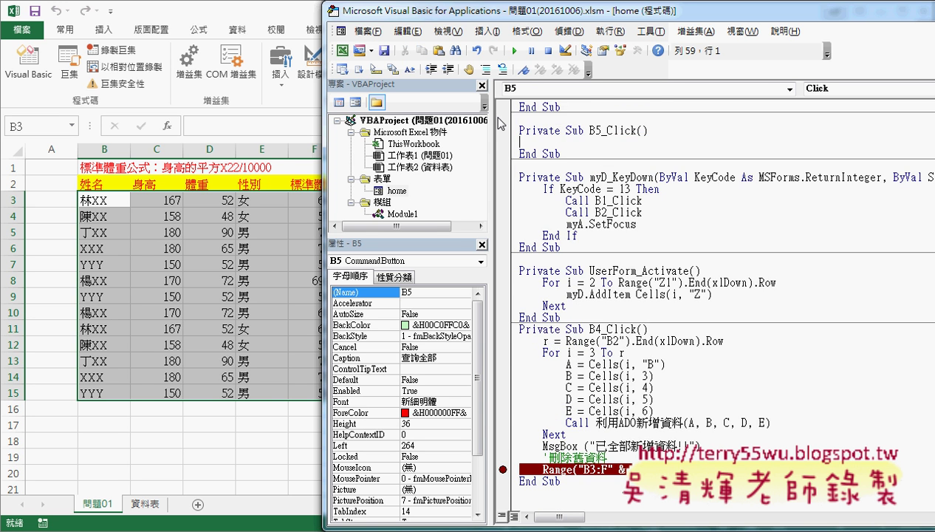
scroll(624, 210, up, 3)
scroll(625, 210, up, 2)
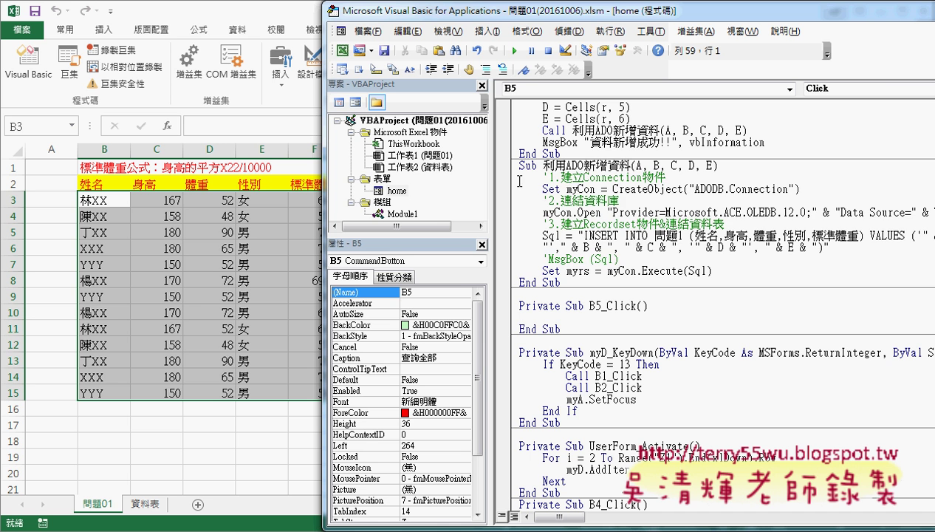
drag(515, 178, 737, 272)
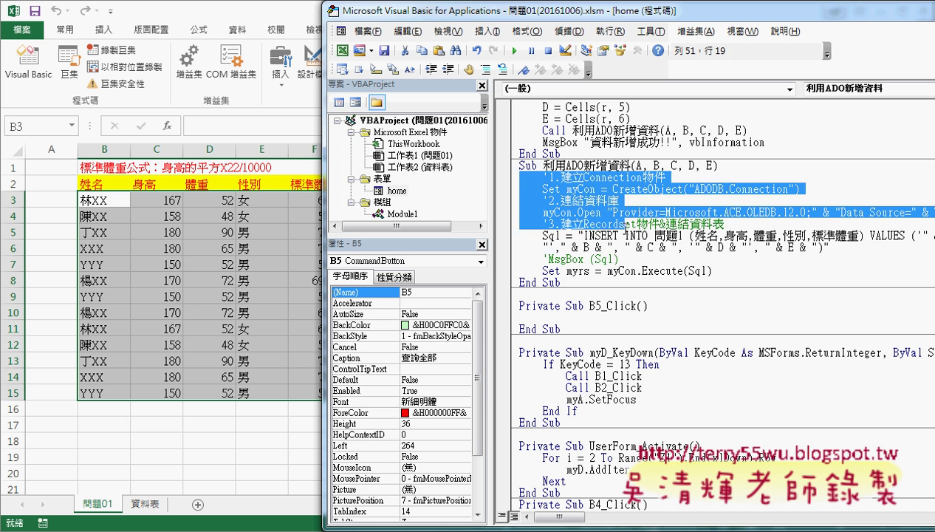
click(534, 317)
key(ctrl+v)
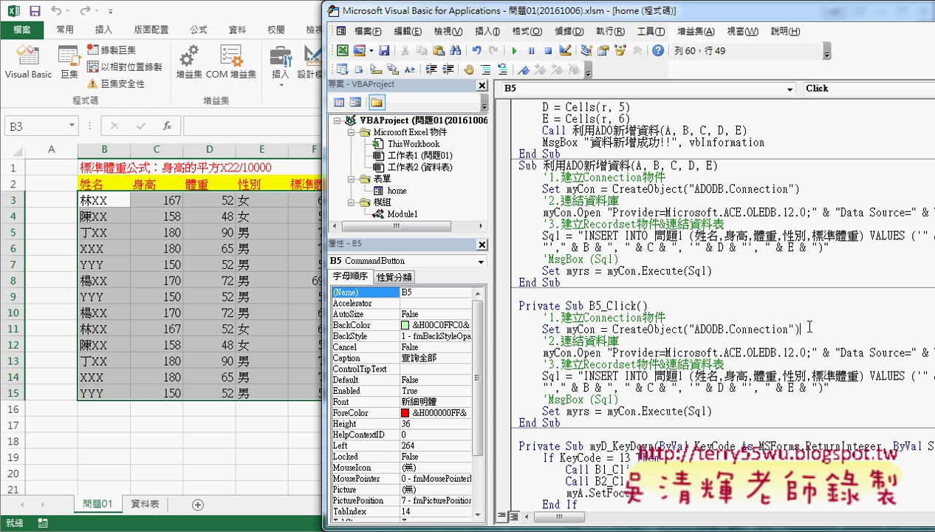
Point out the pasted connection line and widen the code area.
drag(800, 328, 547, 329)
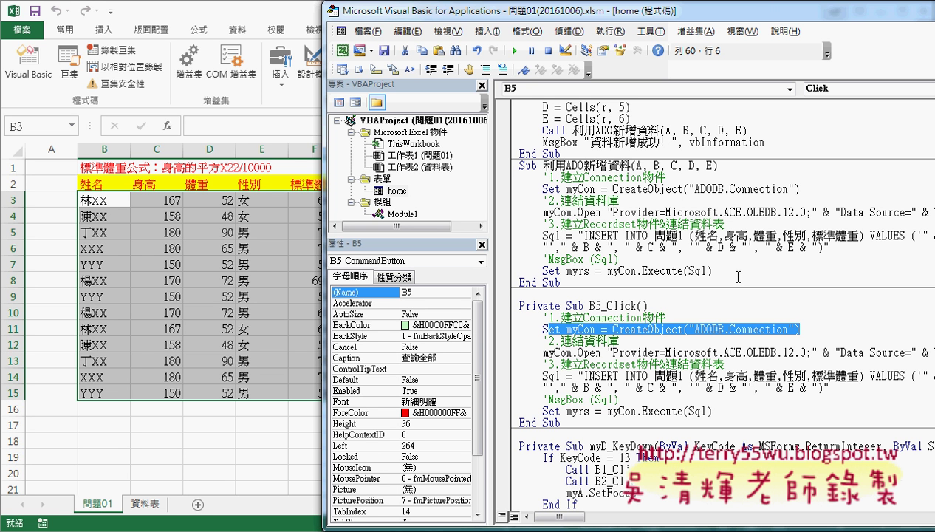
click(750, 347)
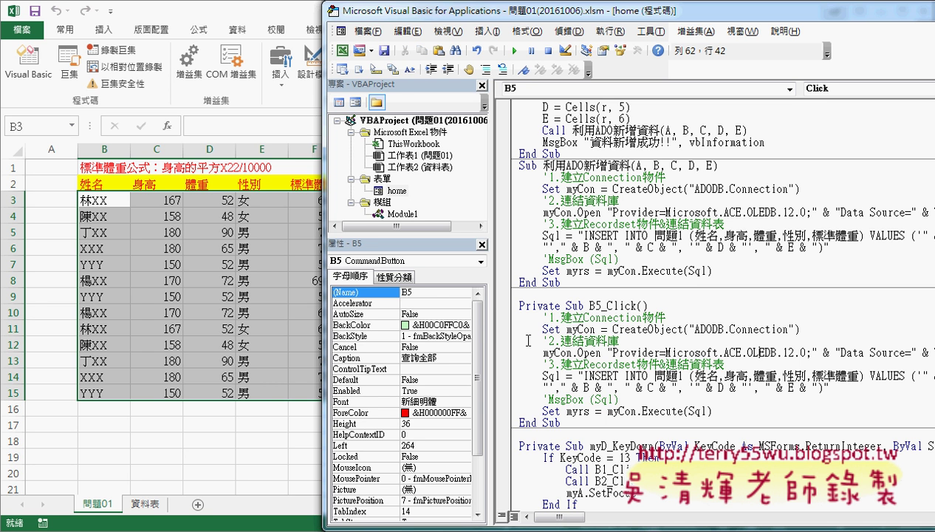
drag(489, 312, 443, 310)
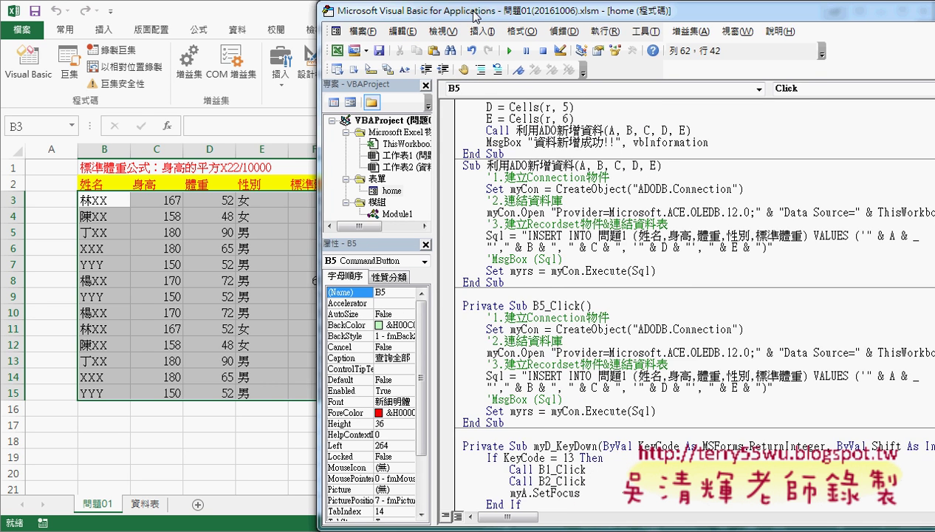
Delete the copied INSERT INTO text, leaving the Sql string empty, and check the select syntax in the notes.
drag(478, 12, 303, 11)
drag(355, 375, 426, 375)
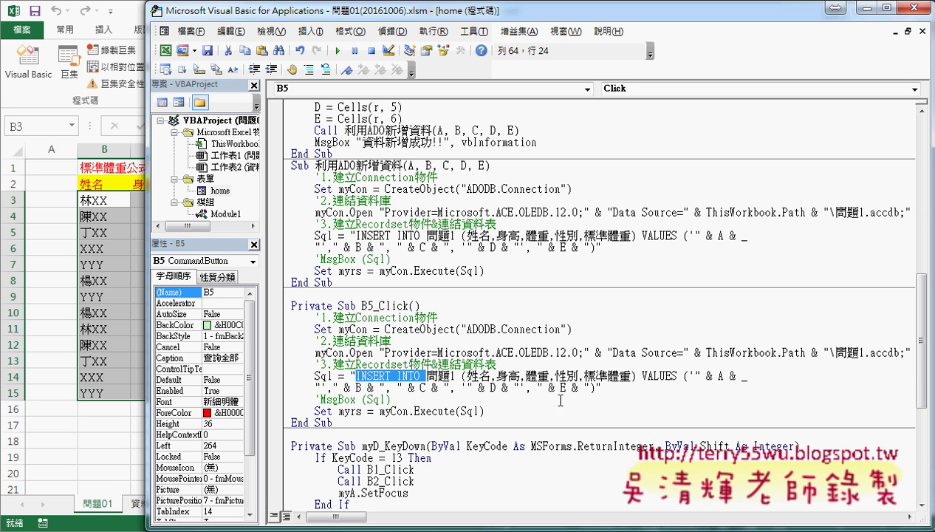
drag(597, 387, 357, 375)
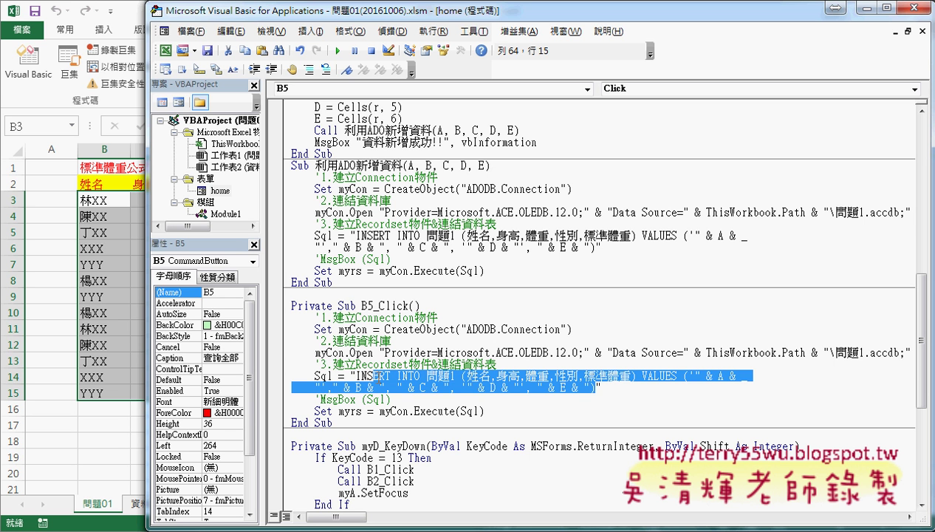
key(Delete)
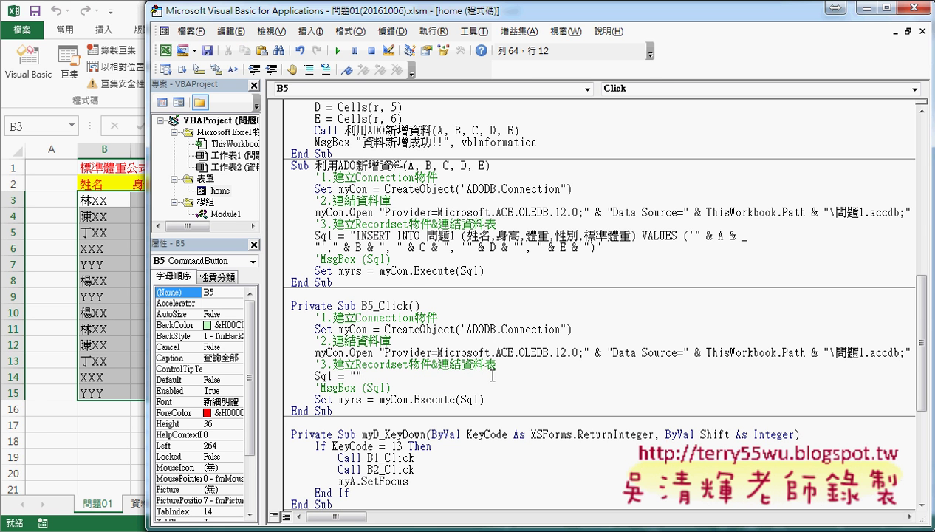
key(alt+Tab)
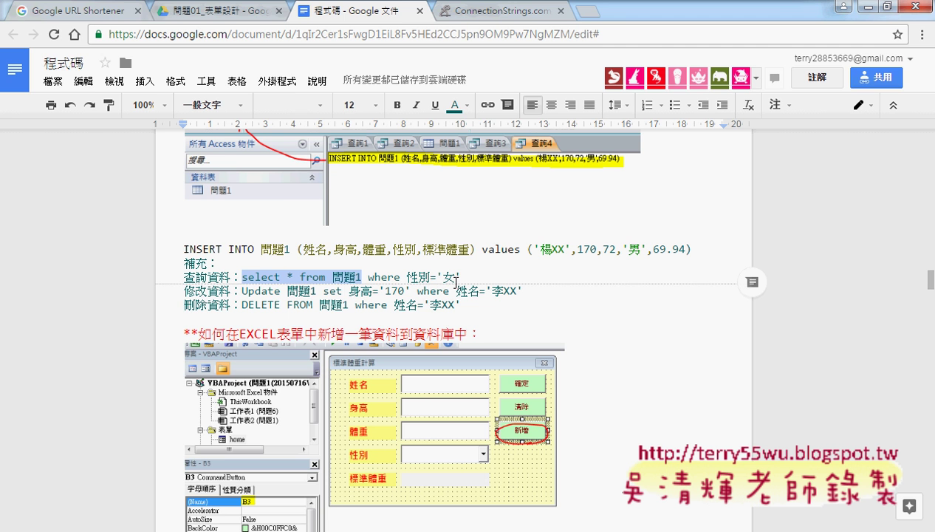
click(843, 6)
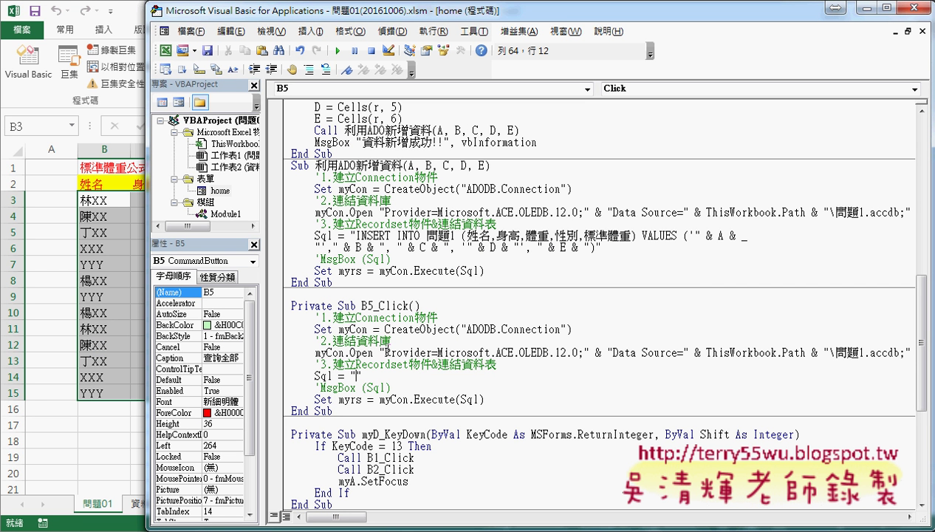
Set the Sql string to "select * from 問題1" and clear the old records from B3:F15.
text(select * from 問題1)
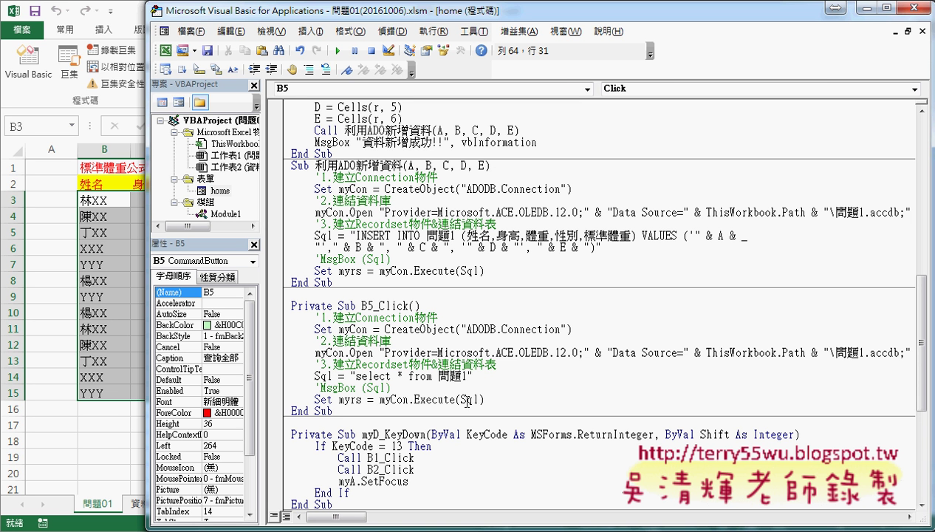
drag(367, 399, 333, 399)
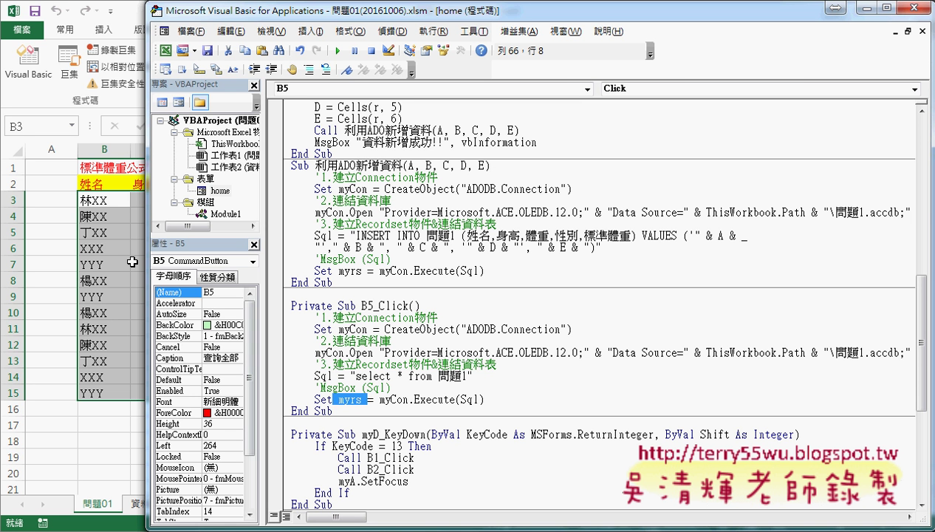
drag(103, 201, 316, 399)
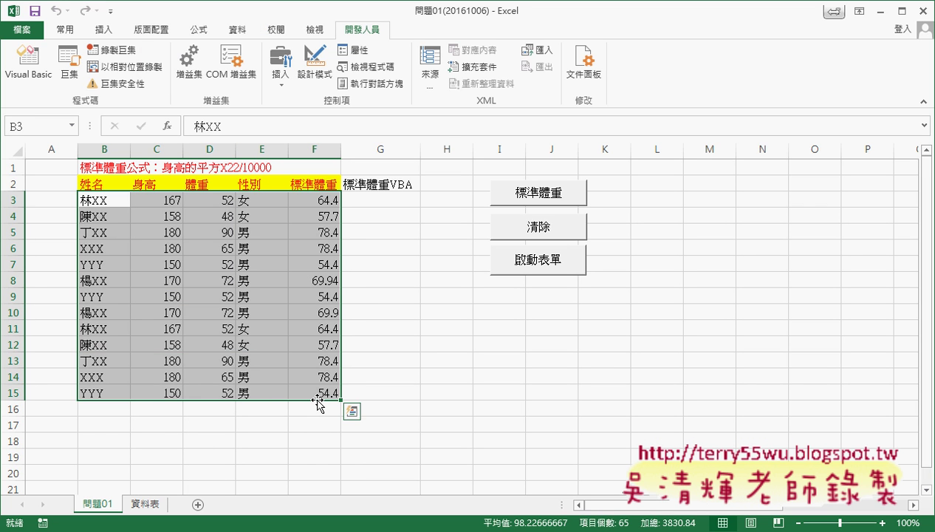
key(Delete)
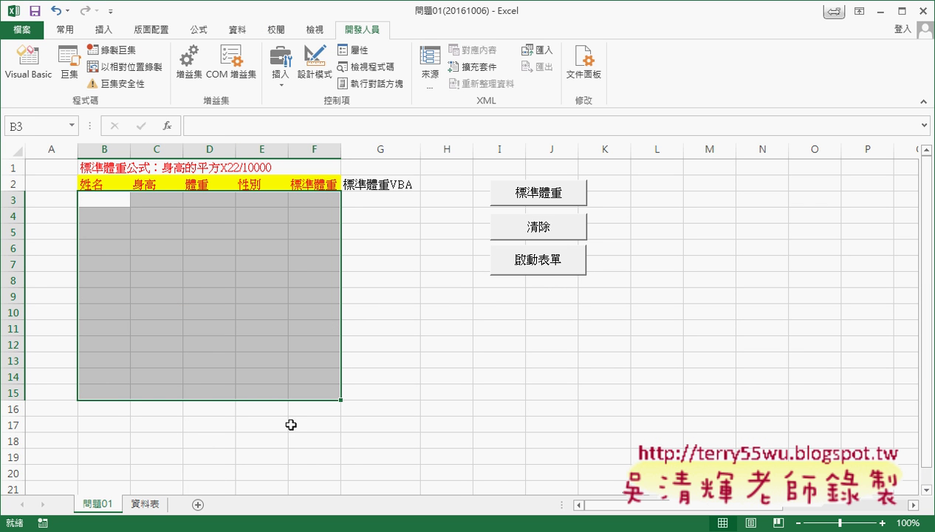
mouse_move(261, 526)
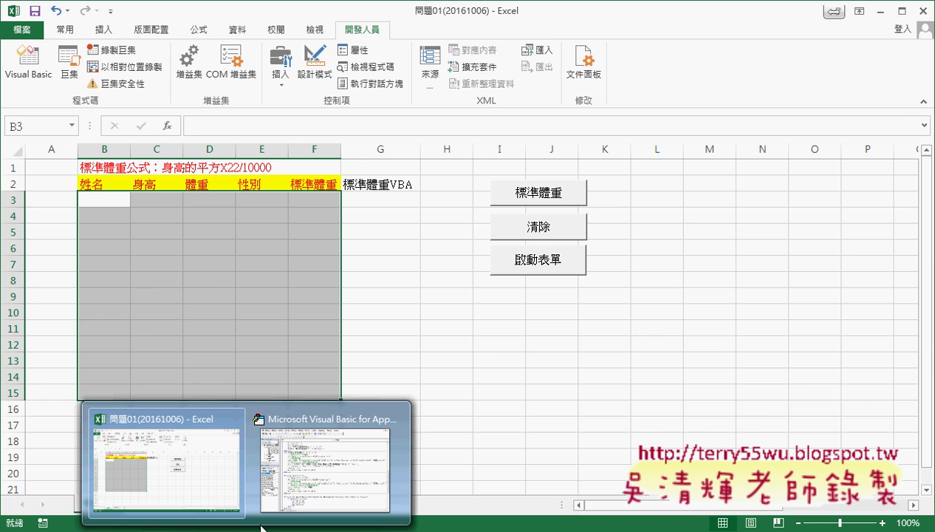
click(322, 450)
click(493, 272)
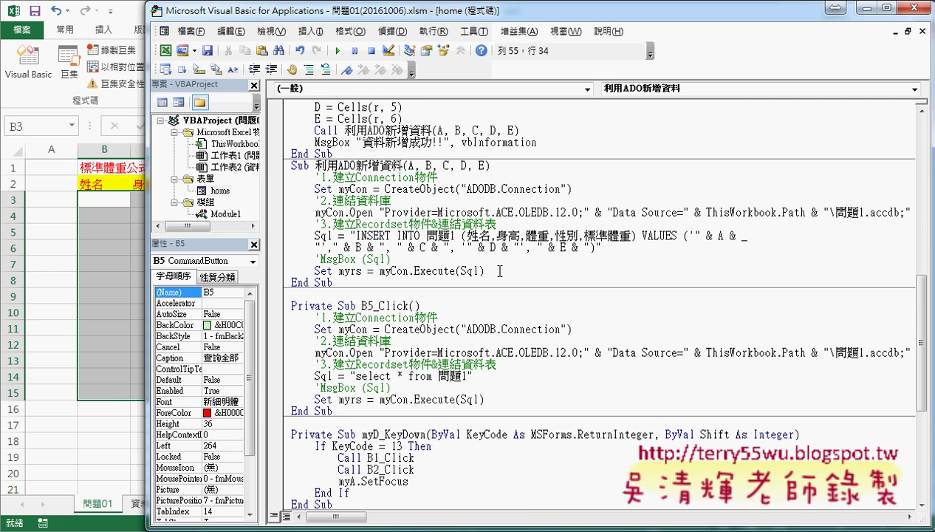
Add the line Range("B3").CopyFromRecordset myRs after the Execute line.
key(Return)
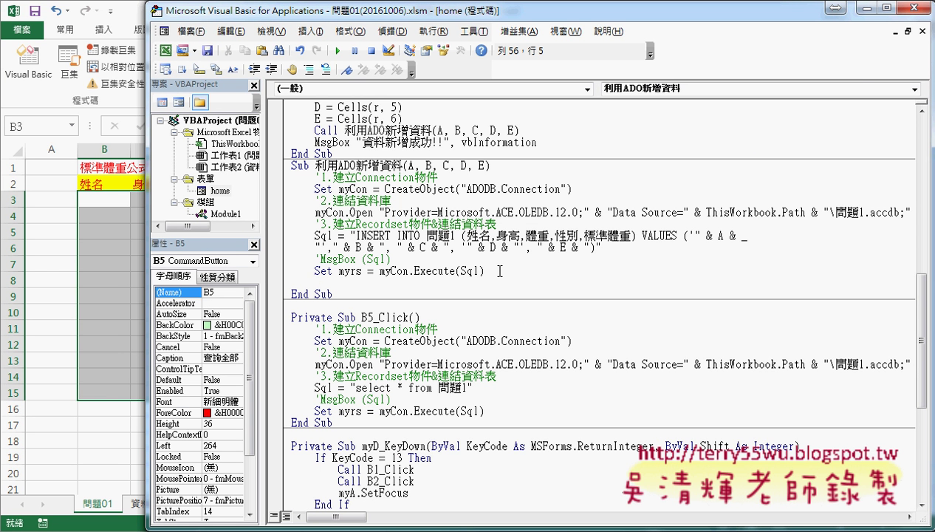
text(ran)
text(ge()
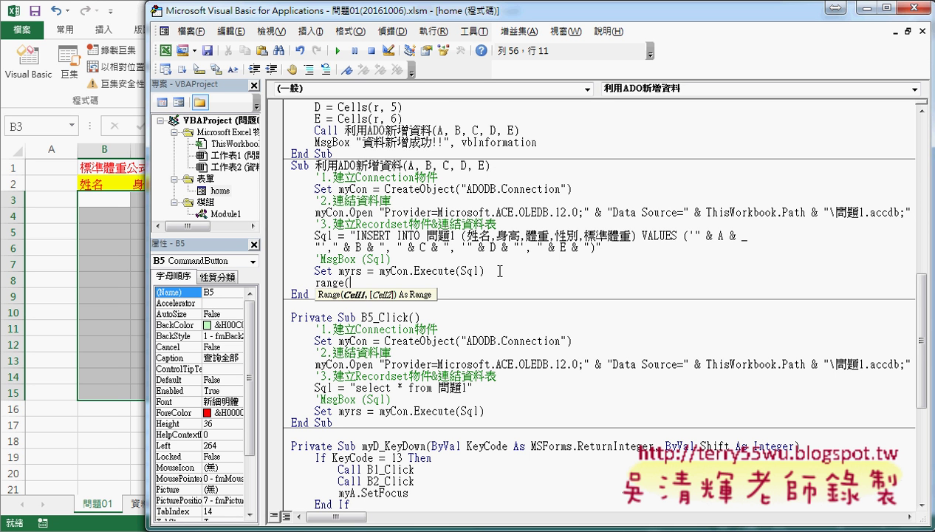
text(")
text(B)
text(3")
text().)
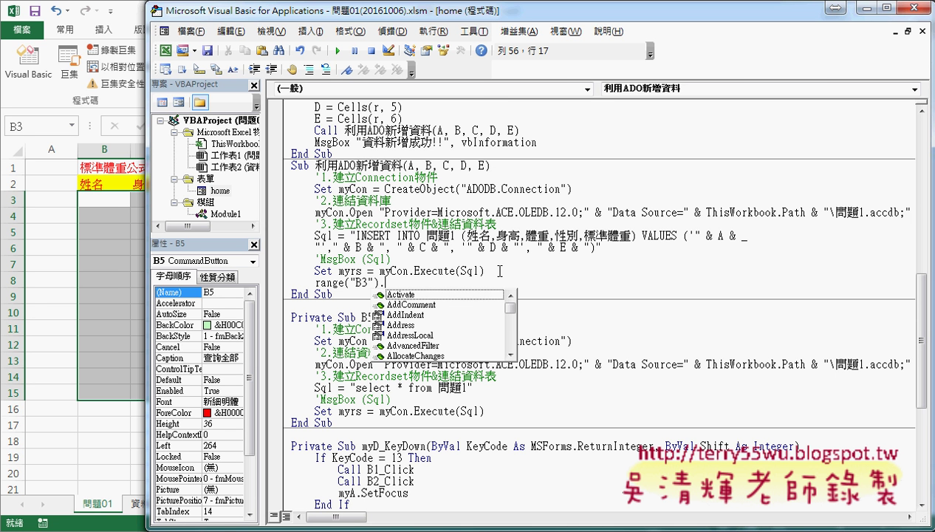
text(cop)
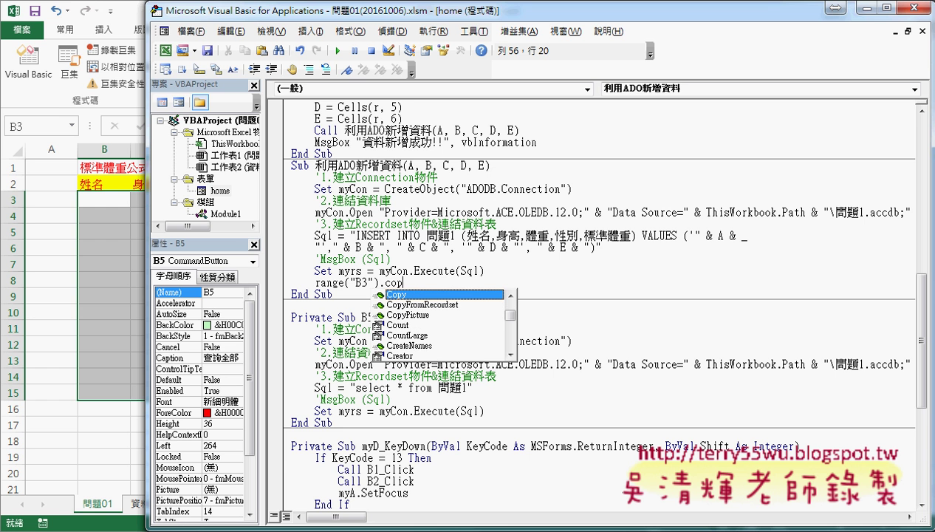
text(y)
key(Down)
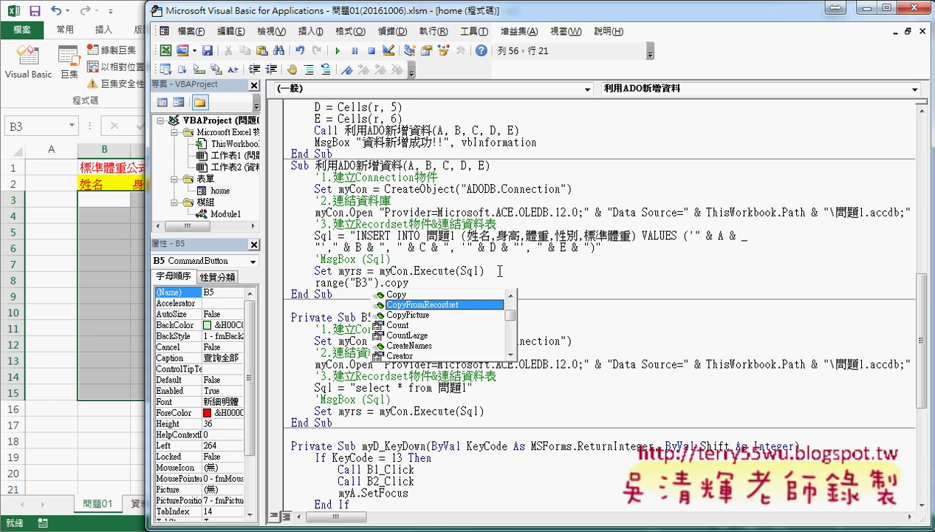
key(space)
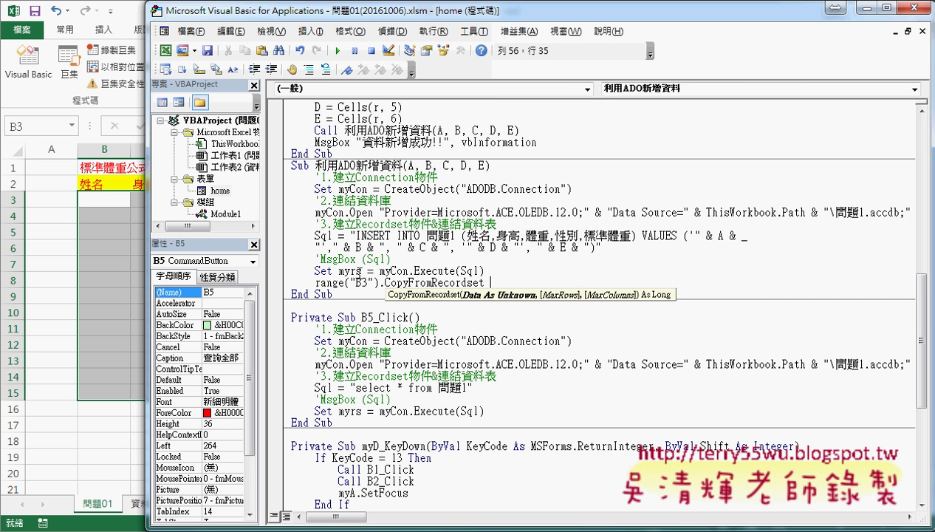
text(myr)
text(s)
key(Left)
key(Left)
key(shift+Right)
text(R)
key(Right)
click(443, 334)
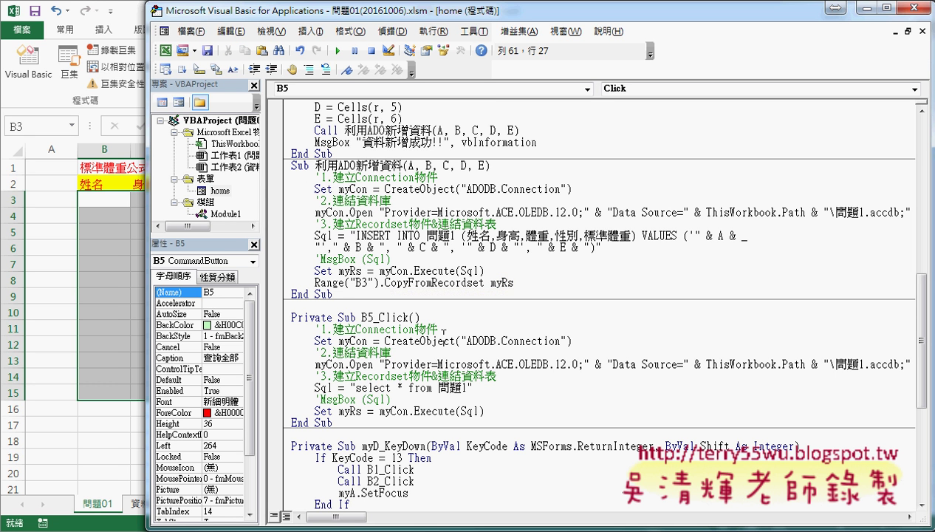
Check that myRs matches the declared recordset variable name in the new line.
mouse_move(514, 286)
mouse_down()
mouse_move(379, 270)
mouse_move(382, 282)
mouse_move(379, 271)
mouse_up()
key(Left)
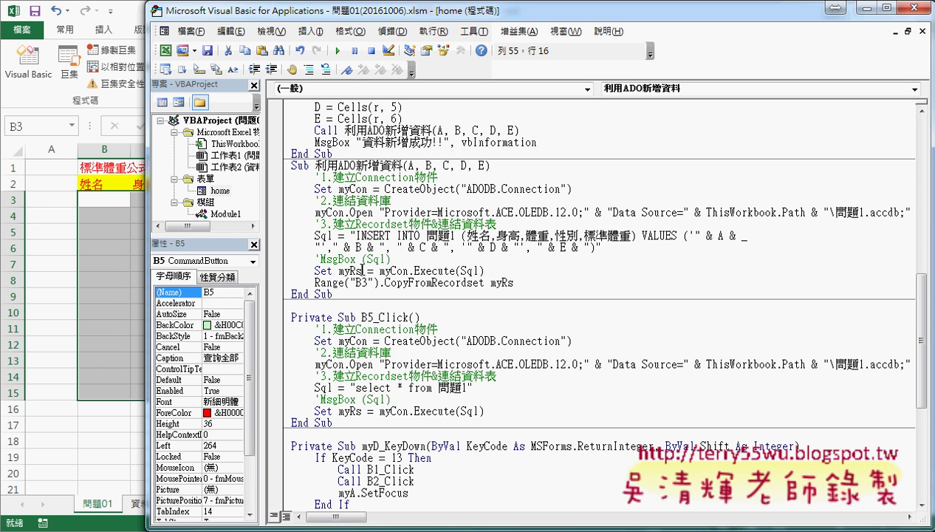
double_click(352, 271)
drag(514, 282, 491, 282)
drag(484, 283, 314, 282)
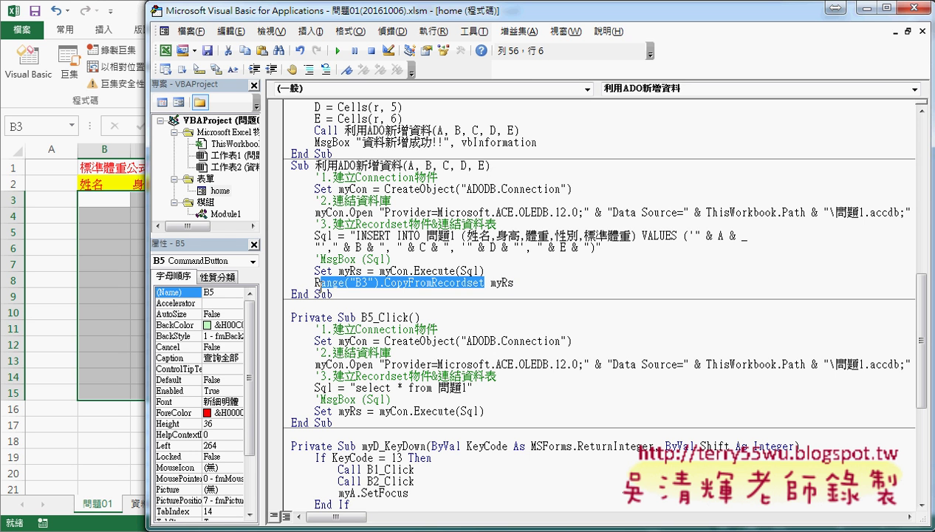
drag(367, 19, 562, 19)
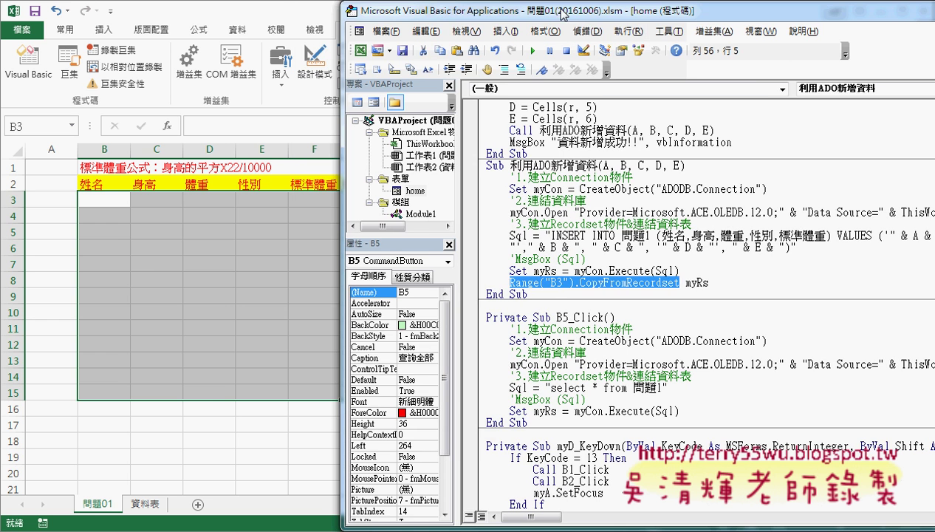
Run the 標準體重計算 form, click 查詢全部, note the sheet stays empty, and close the form.
click(604, 248)
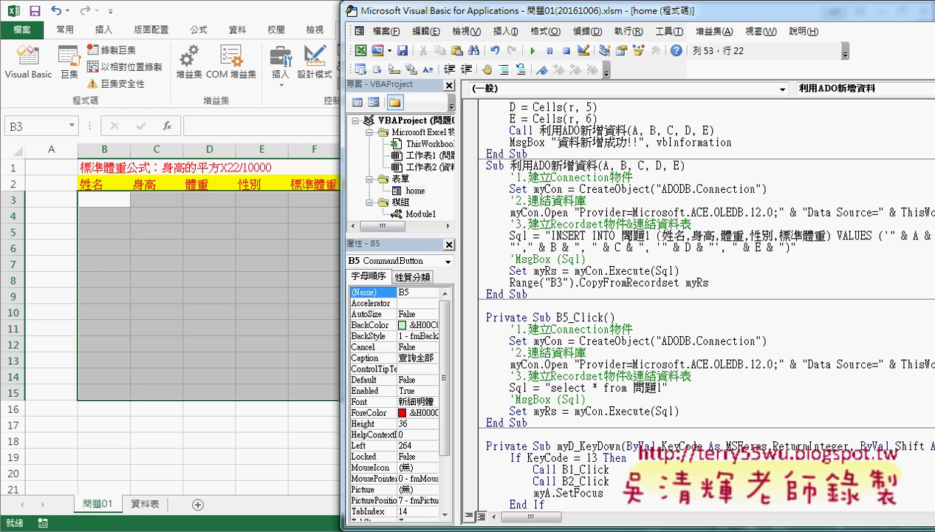
drag(579, 282, 679, 282)
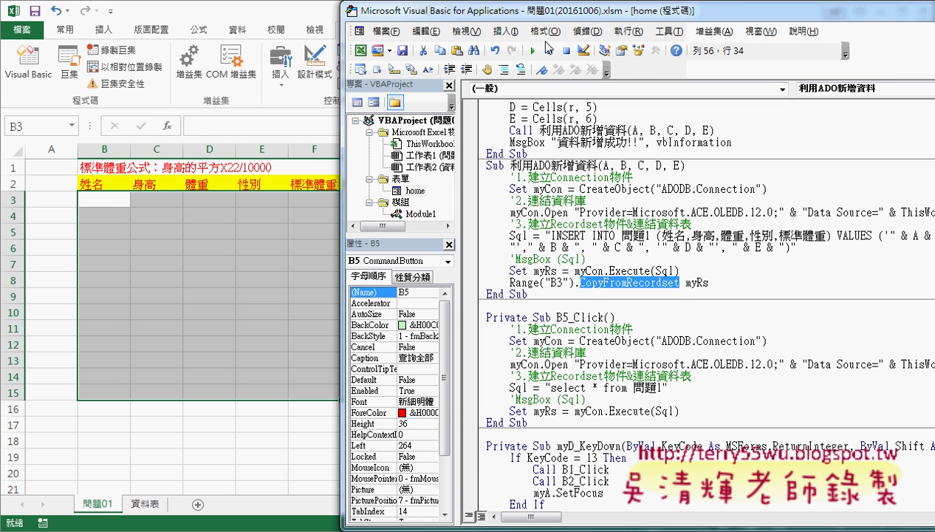
drag(546, 16, 592, 17)
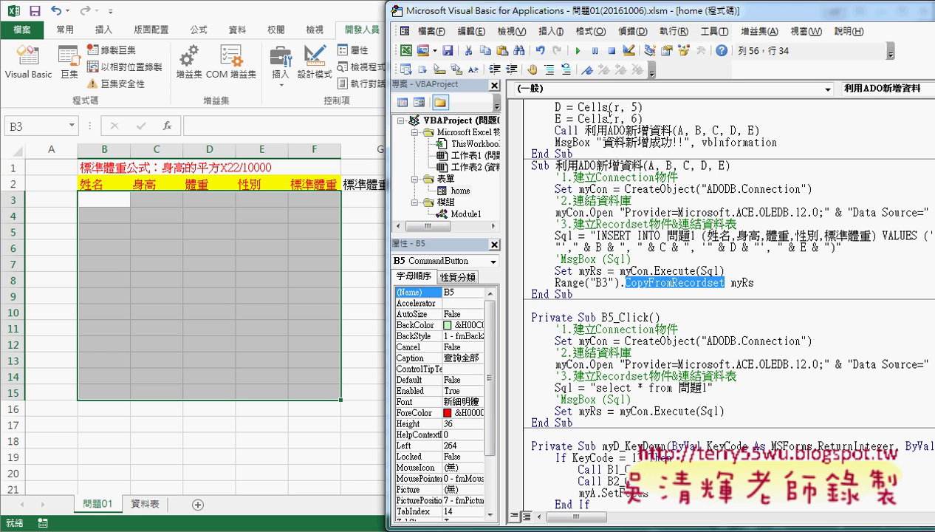
click(580, 52)
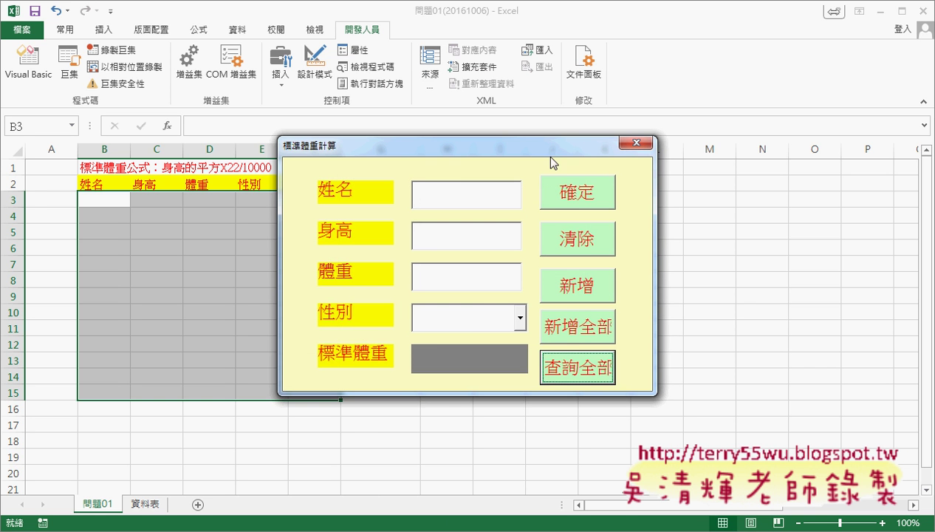
drag(546, 146, 715, 137)
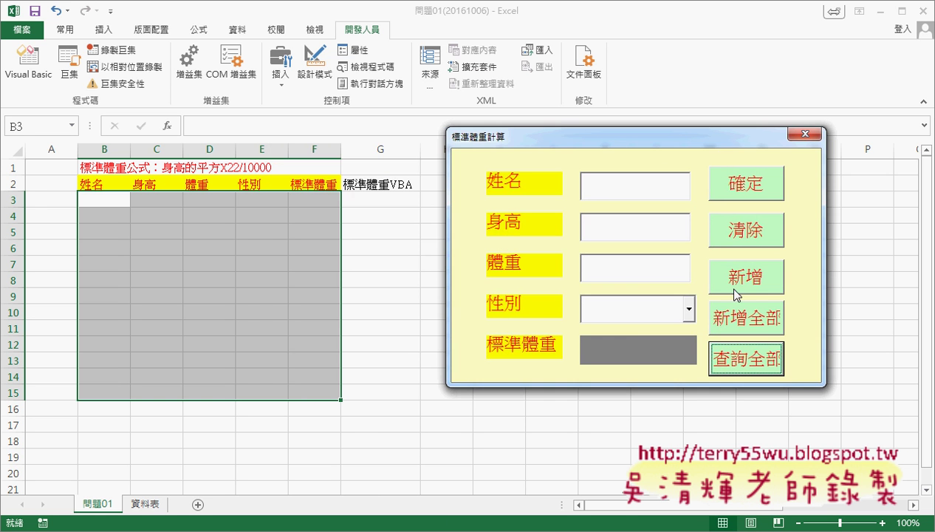
click(749, 367)
click(804, 134)
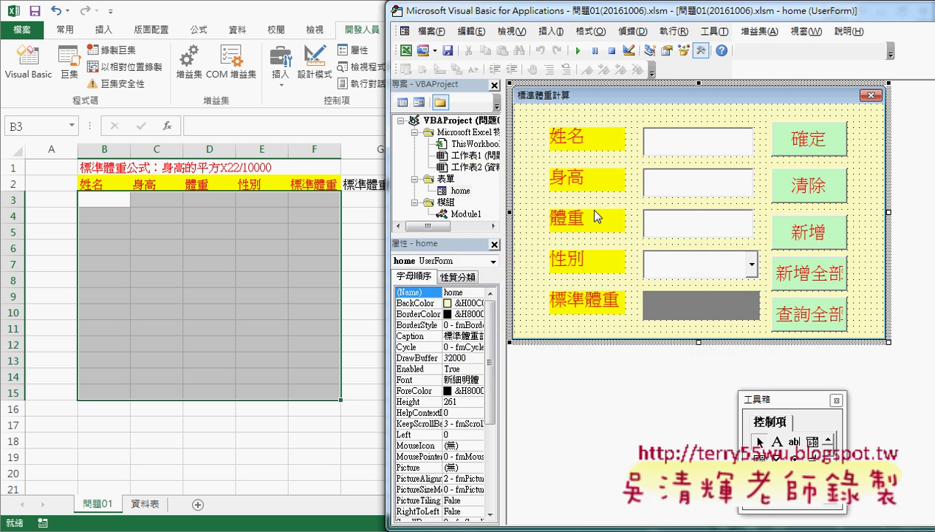
Move the Range("B3").CopyFromRecordset myRs line into B5_Click and run the form again.
click(791, 314)
double_click(791, 314)
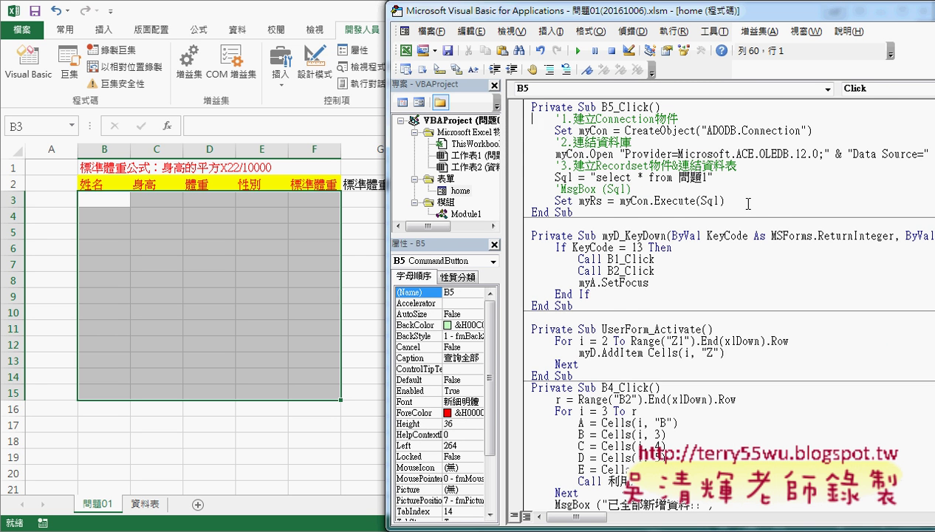
scroll(748, 204, up, 3)
mouse_move(754, 177)
mouse_down()
mouse_move(555, 179)
mouse_move(727, 304)
mouse_up()
click(726, 304)
key(Return)
text(Range("B3").CopyFromRecordset myRs)
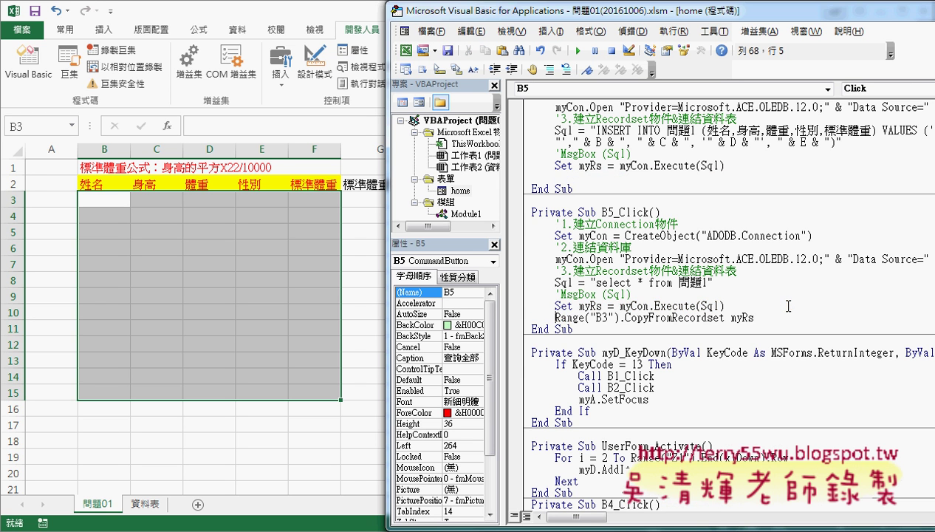
click(770, 355)
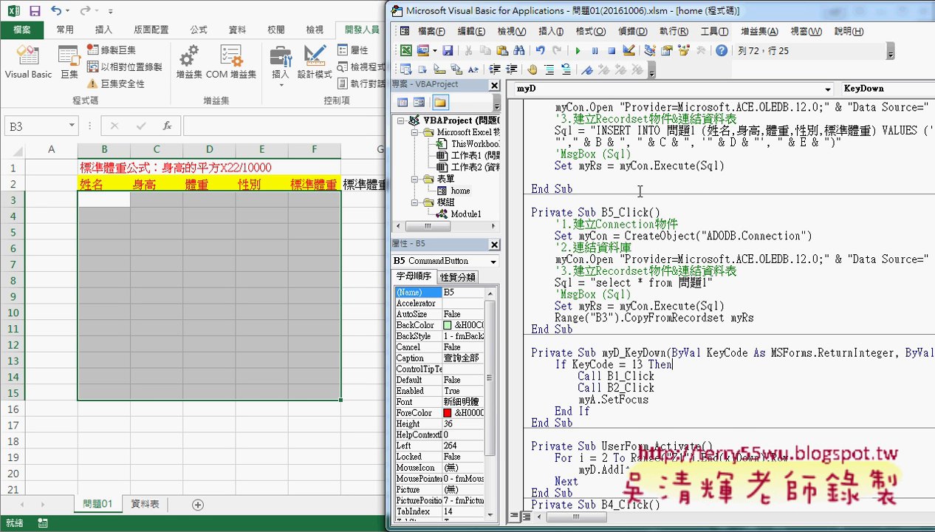
click(577, 51)
Use 查詢全部 to load all 13 Access records into B3:F15, then close the form.
drag(535, 157, 729, 155)
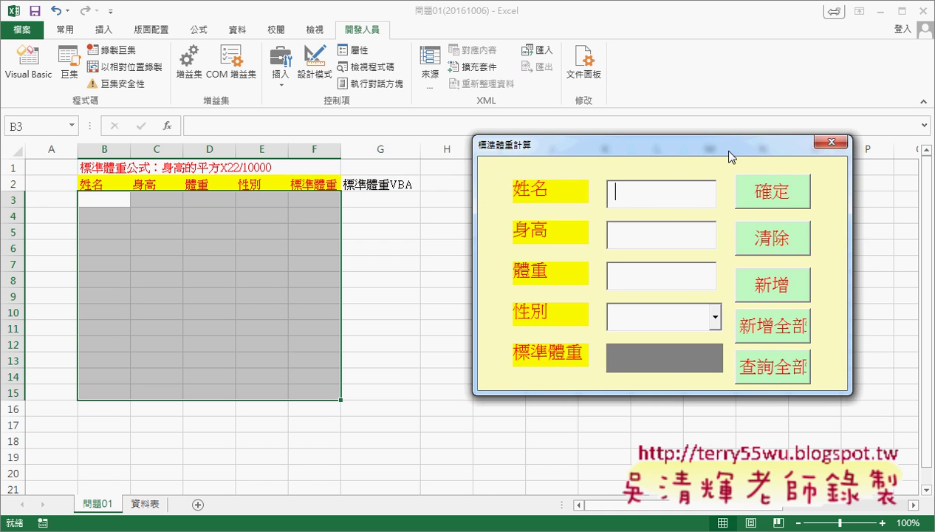
click(774, 370)
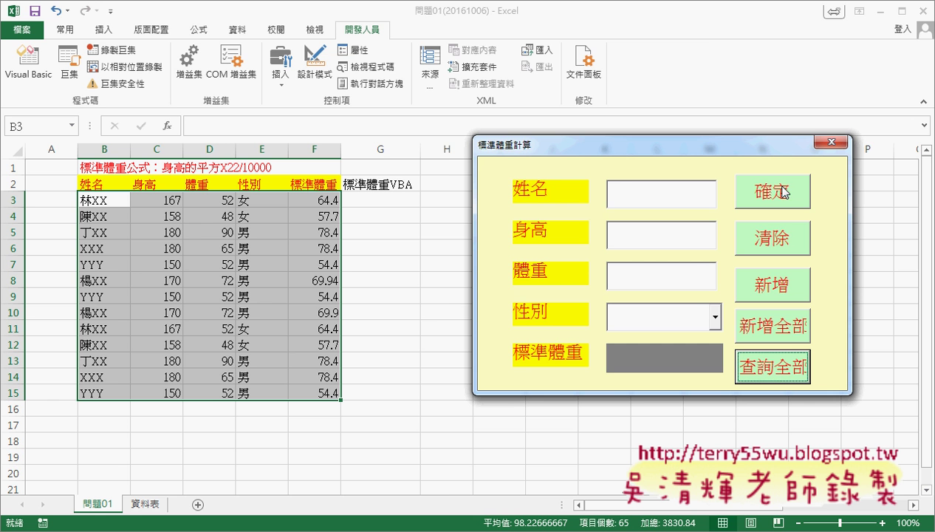
click(829, 145)
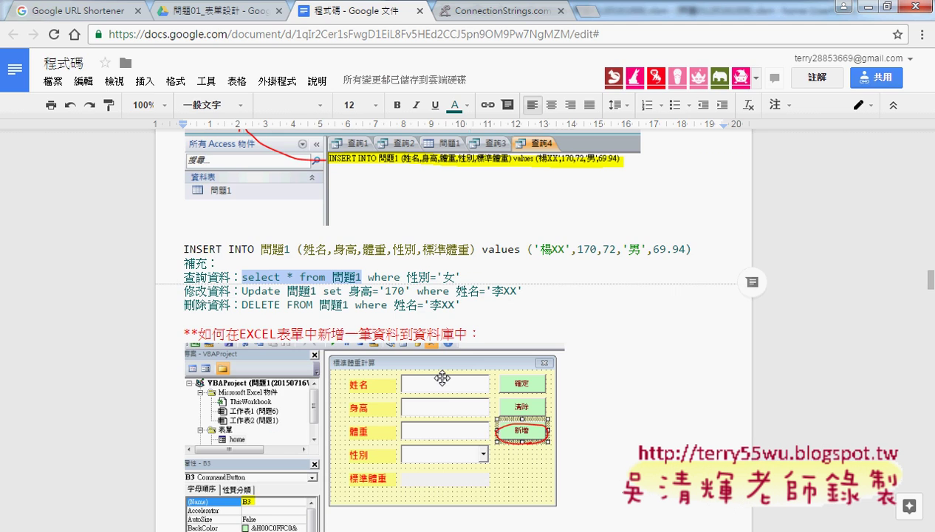
Scroll the notes to 如何新增資料到網芳 and open the Network and Sharing Center from the taskbar network icon.
scroll(665, 355, down, 3)
scroll(670, 357, down, 5)
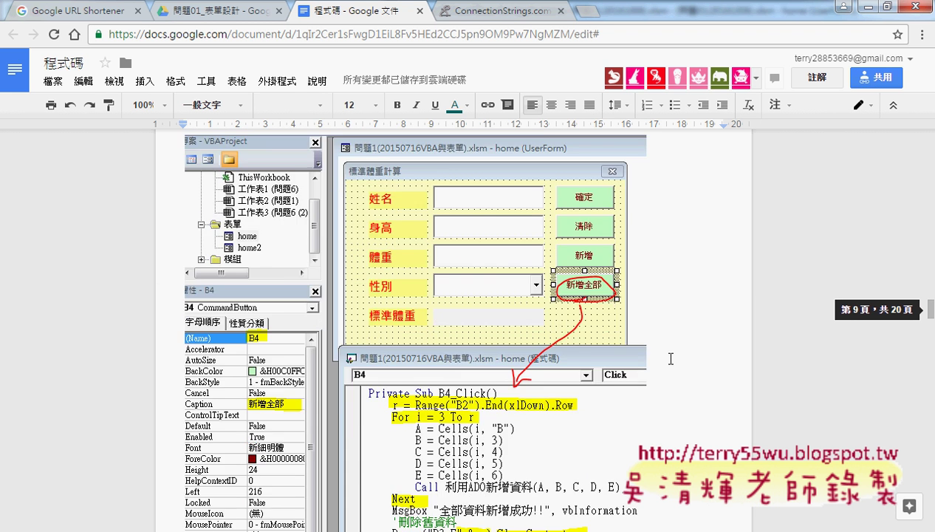
scroll(670, 359, down, 1)
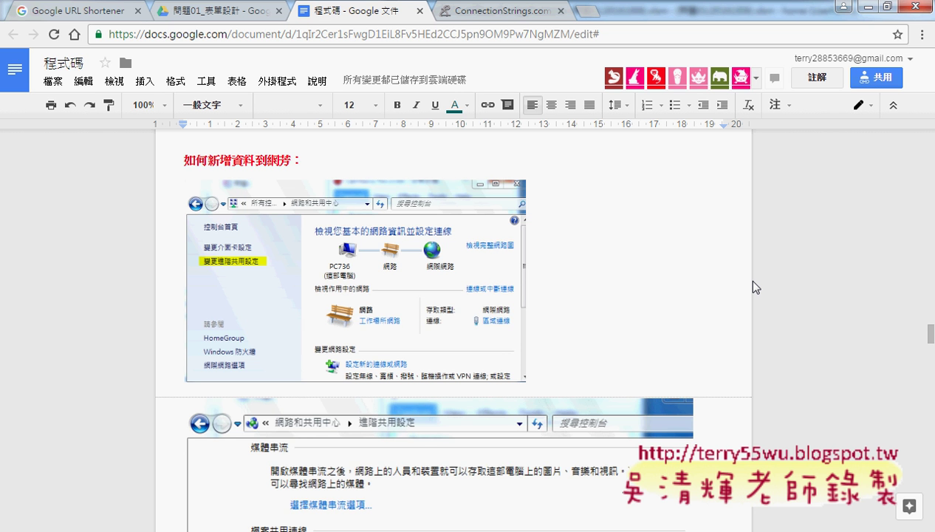
scroll(755, 286, down, 2)
scroll(755, 287, up, 2)
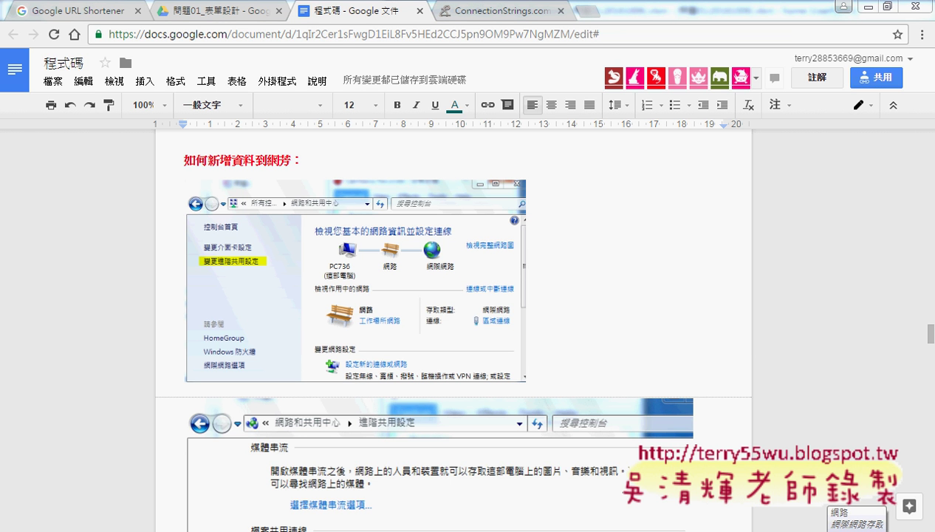
right_click(831, 530)
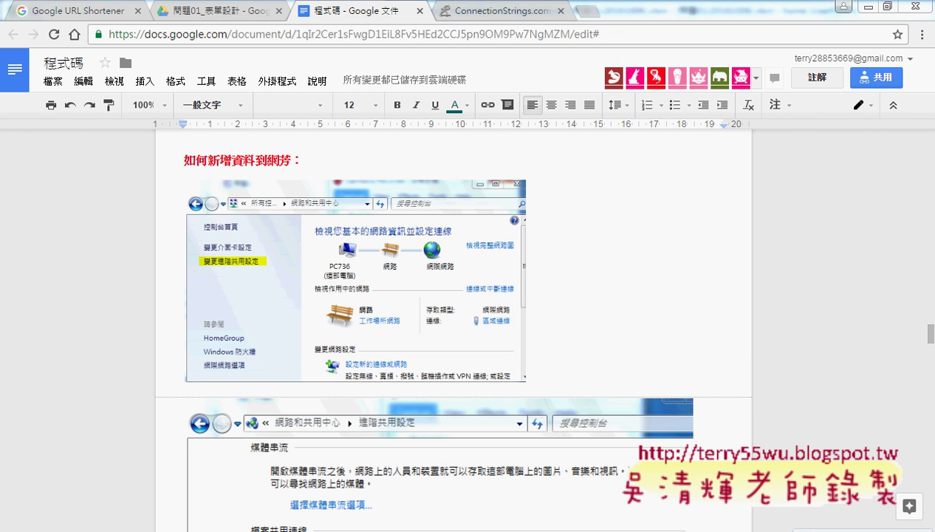
click(850, 529)
Select Turn off password protected sharing in advanced sharing settings, then go back to the notes.
drag(390, 86, 744, 78)
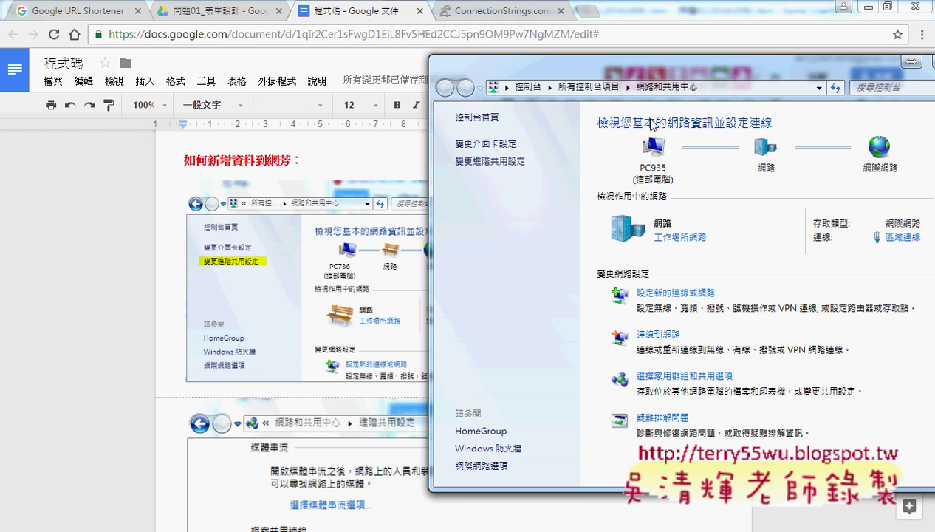
click(499, 162)
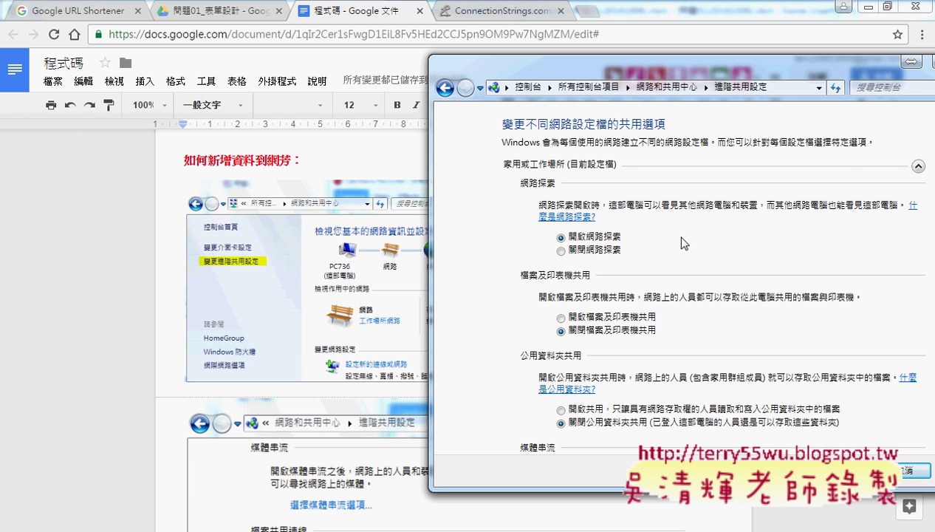
drag(648, 80, 479, 78)
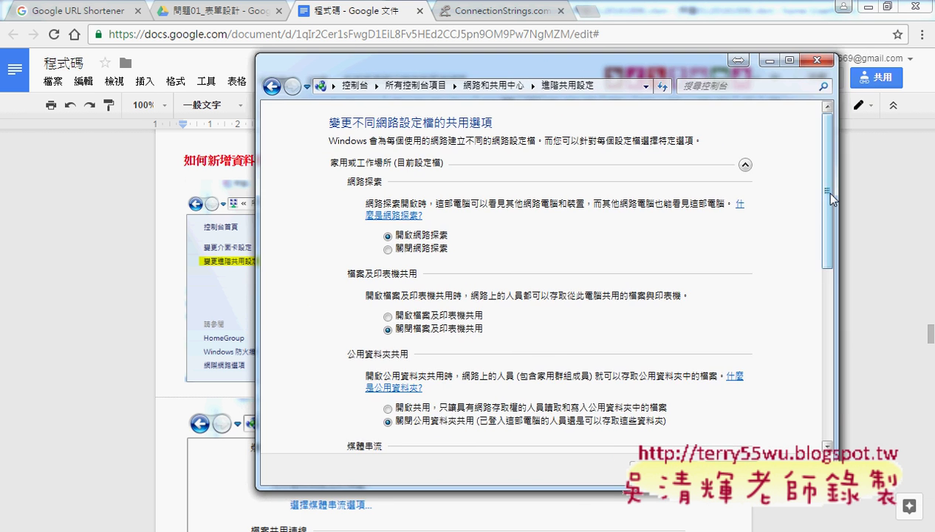
drag(827, 193, 849, 410)
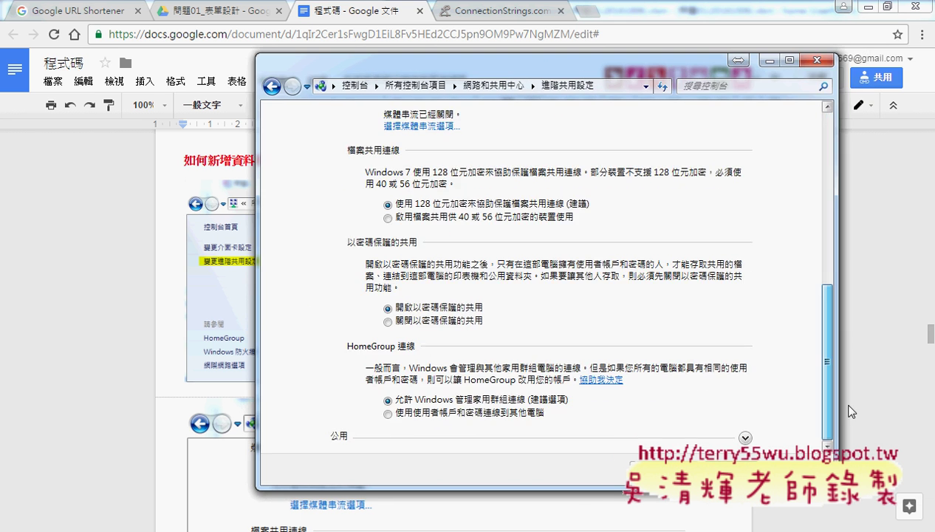
click(458, 323)
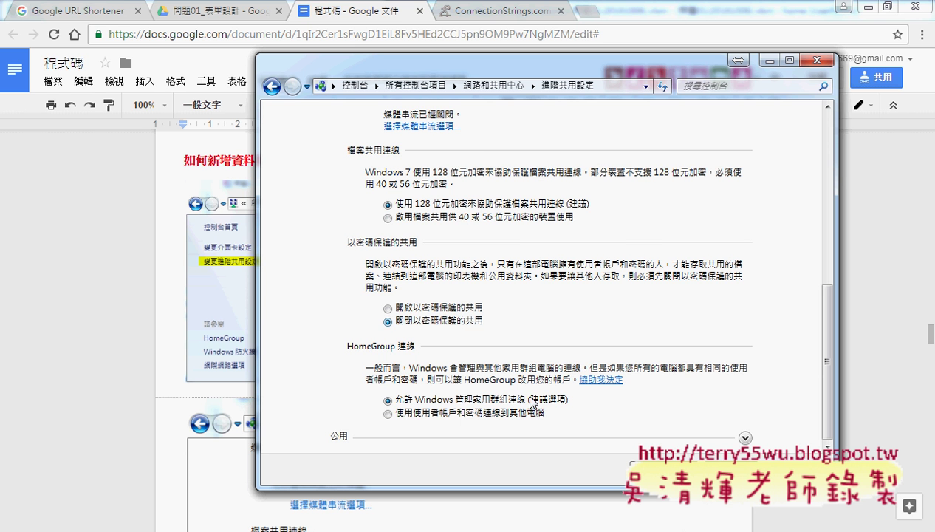
key(alt+Left)
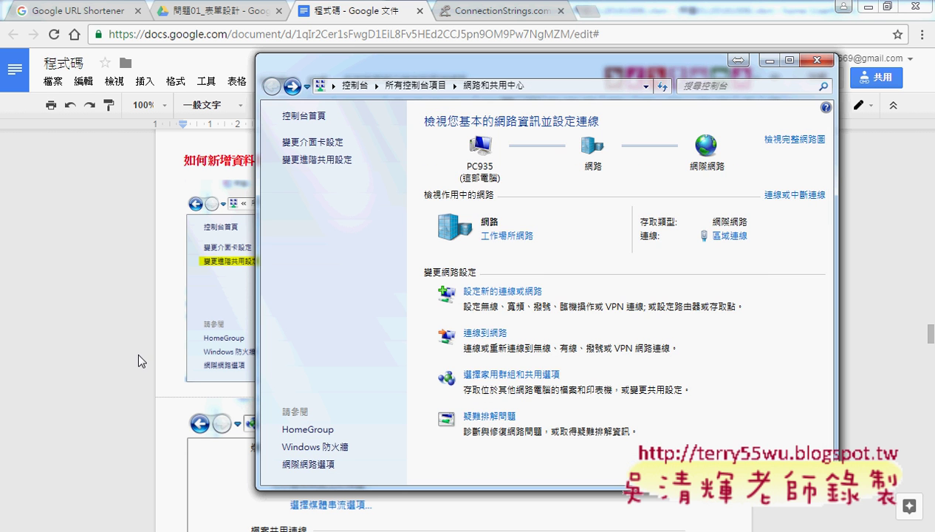
click(48, 351)
Scroll the 程式碼 notes past B5_Click to the 利用ADO新增資料_網芳 routine and its 問題1.accdb Data Source.
scroll(214, 219, down, 2)
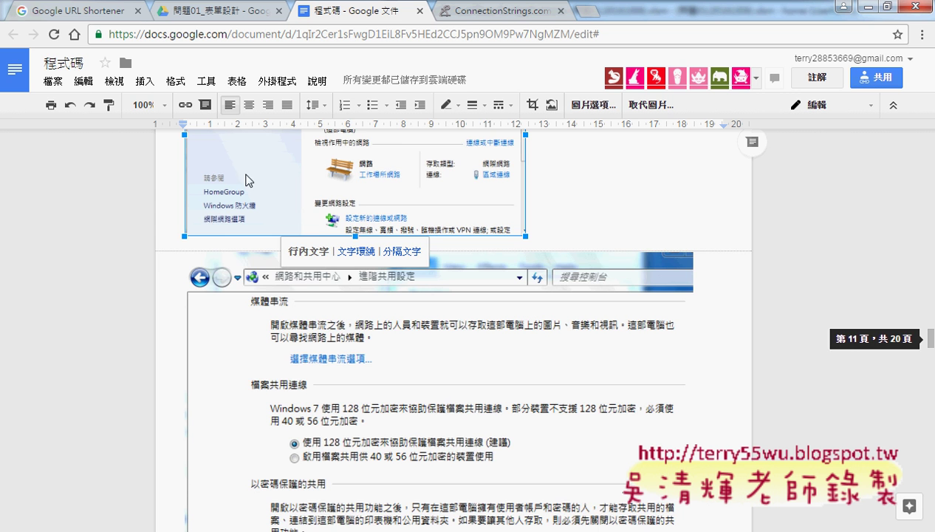
scroll(329, 295, down, 2)
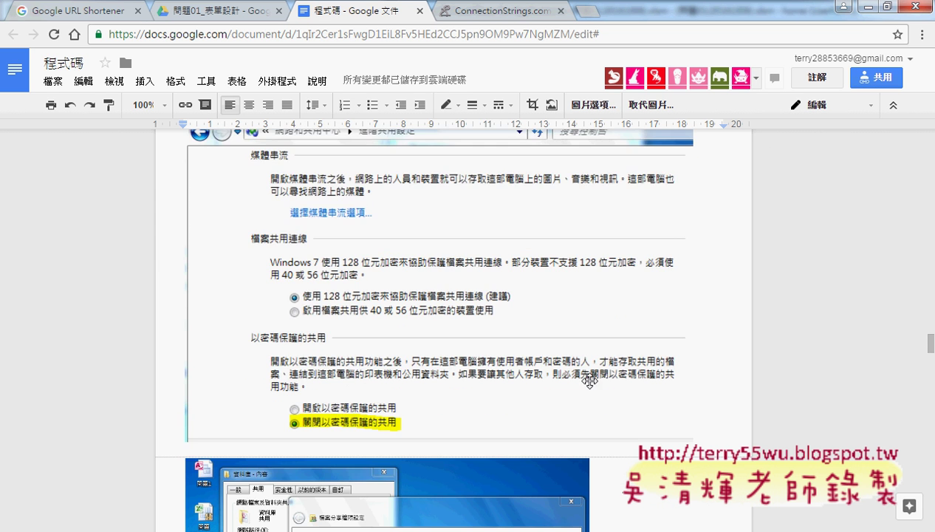
scroll(603, 378, down, 2)
scroll(627, 377, down, 2)
scroll(444, 310, down, 1)
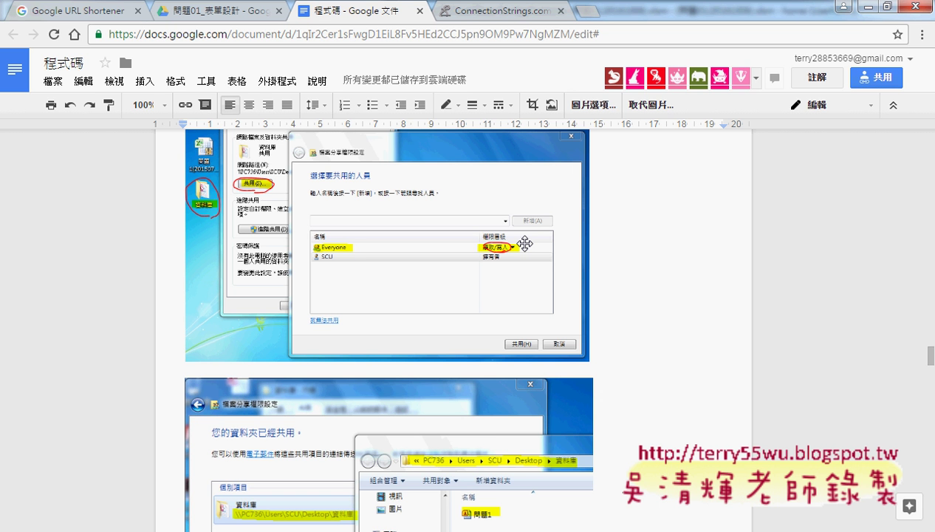
scroll(687, 334, down, 3)
scroll(687, 334, down, 2)
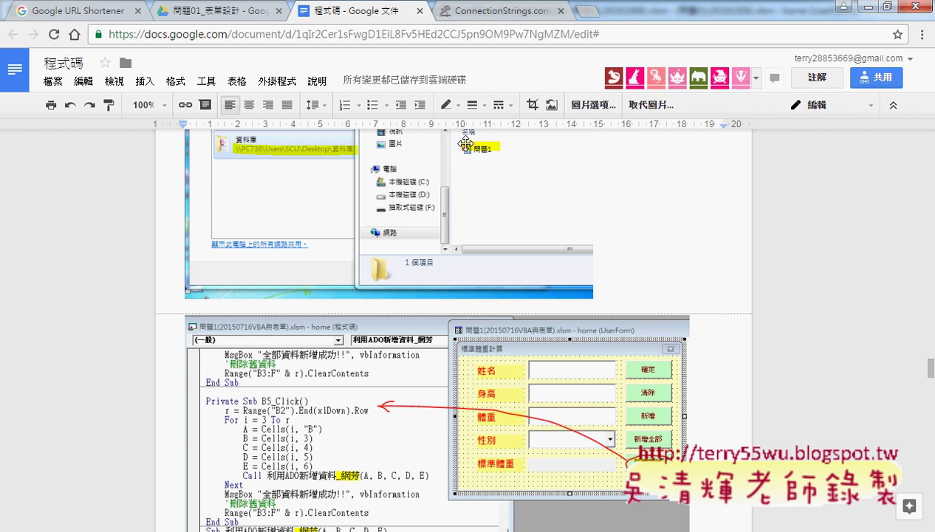
scroll(478, 172, down, 2)
scroll(479, 171, down, 2)
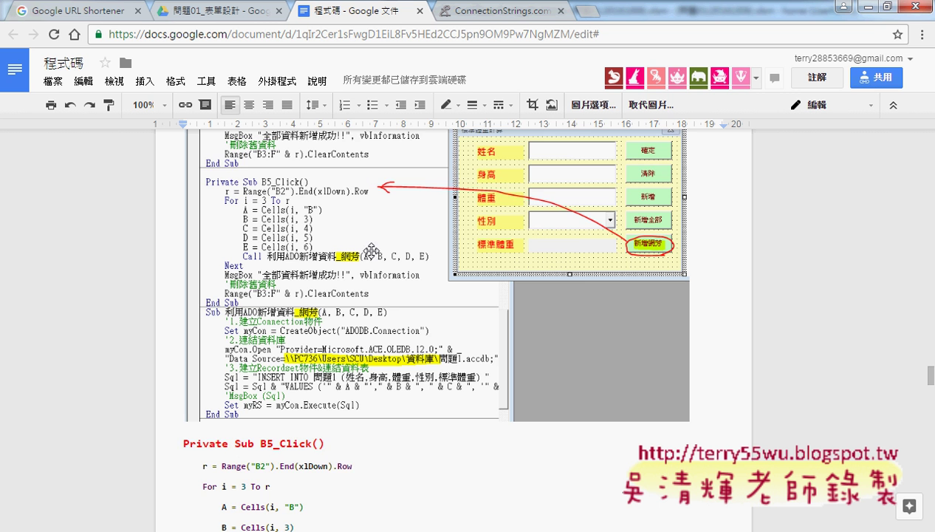
scroll(353, 247, down, 1)
scroll(432, 261, down, 1)
scroll(441, 264, down, 2)
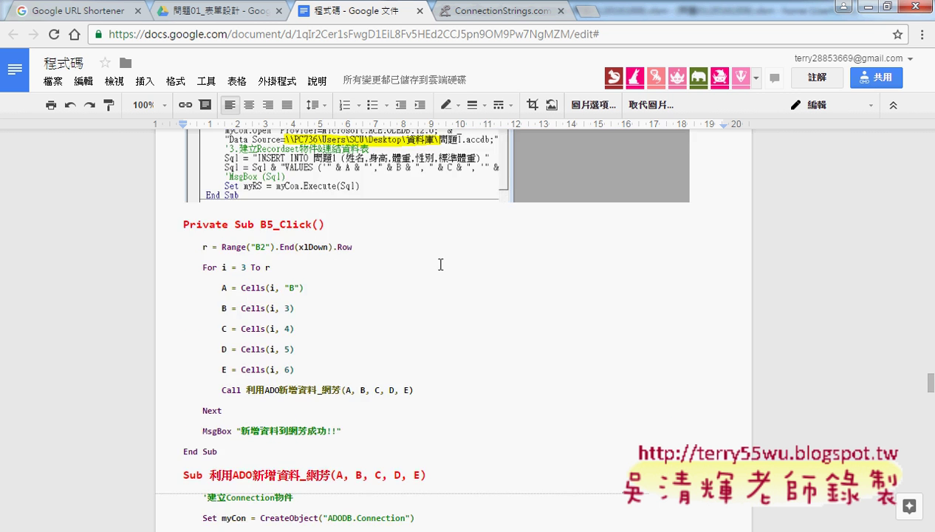
scroll(421, 277, down, 3)
scroll(403, 291, down, 2)
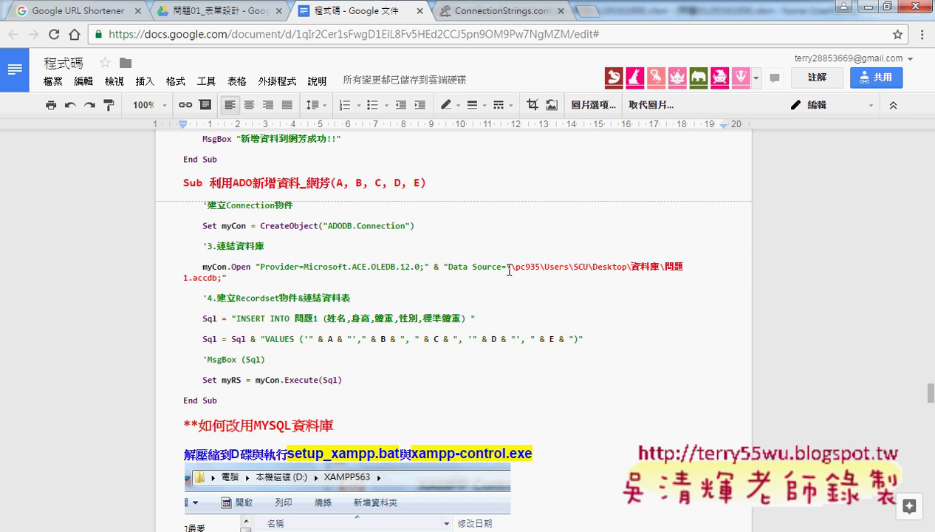
drag(507, 267, 659, 266)
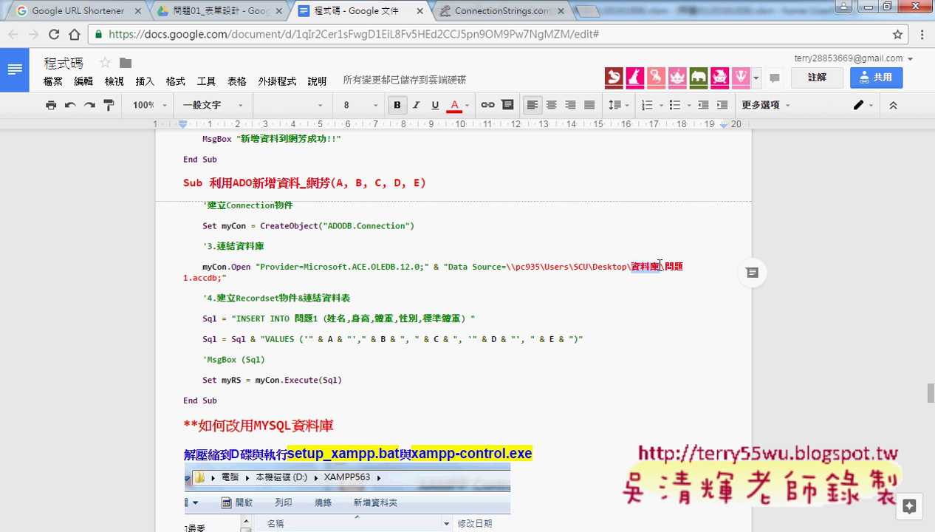
drag(664, 266, 215, 283)
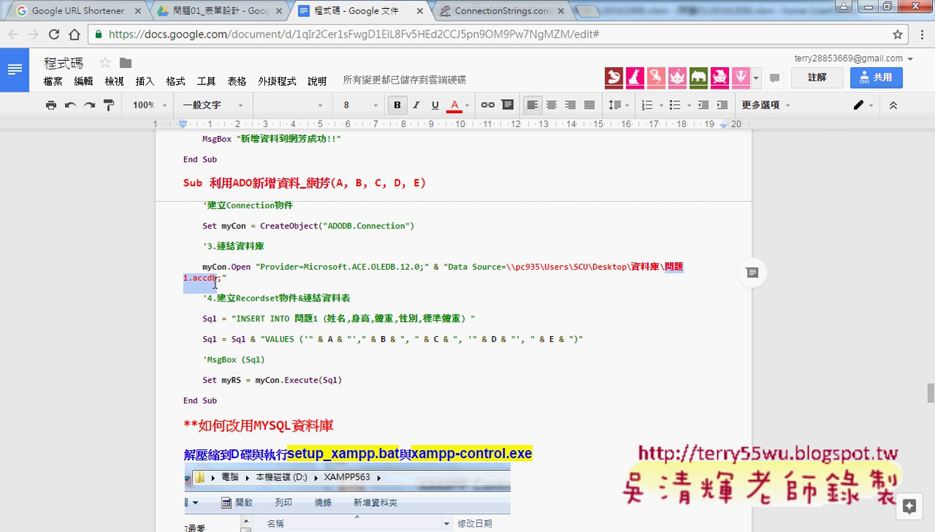
scroll(215, 283, down, 2)
drag(252, 279, 334, 278)
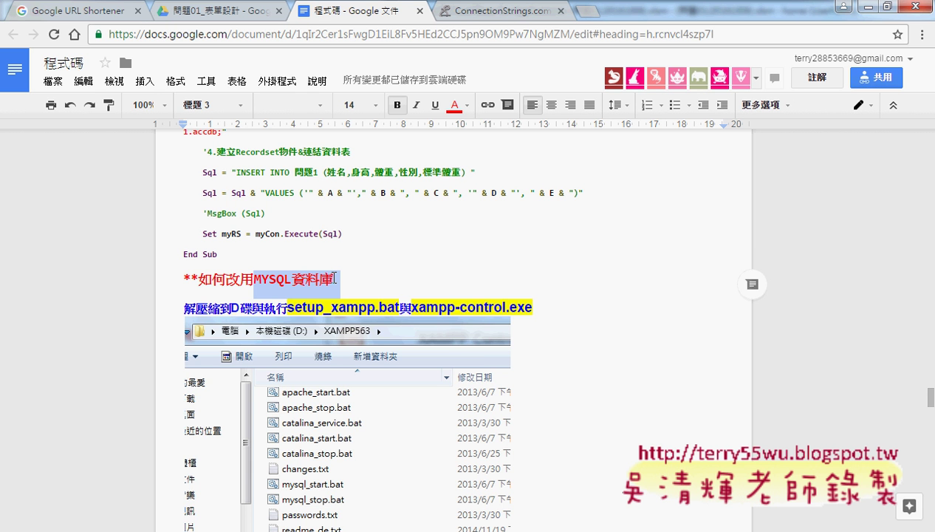
Skim the XAMPP section of the notes, then minimize Chrome to bring back Excel's VBA editor.
scroll(333, 277, down, 1)
scroll(334, 276, down, 3)
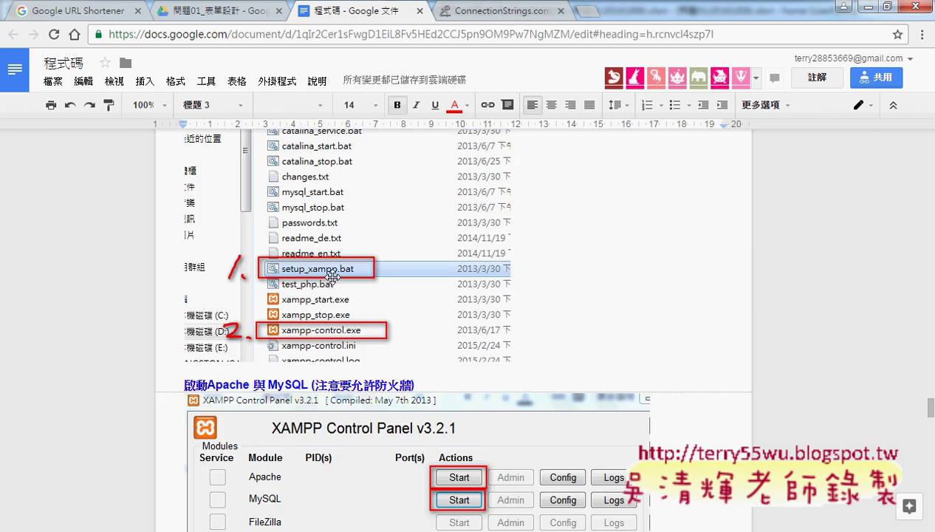
scroll(332, 277, down, 2)
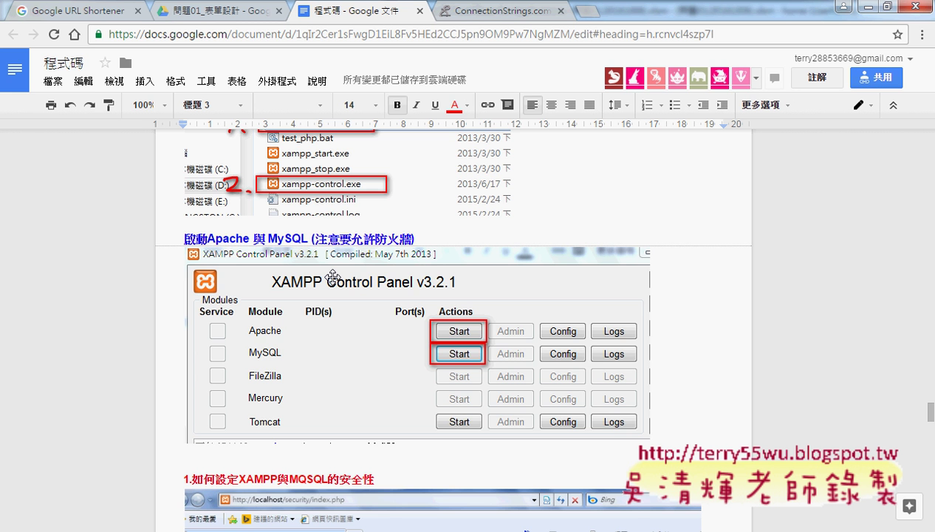
scroll(332, 277, up, 3)
scroll(332, 276, up, 5)
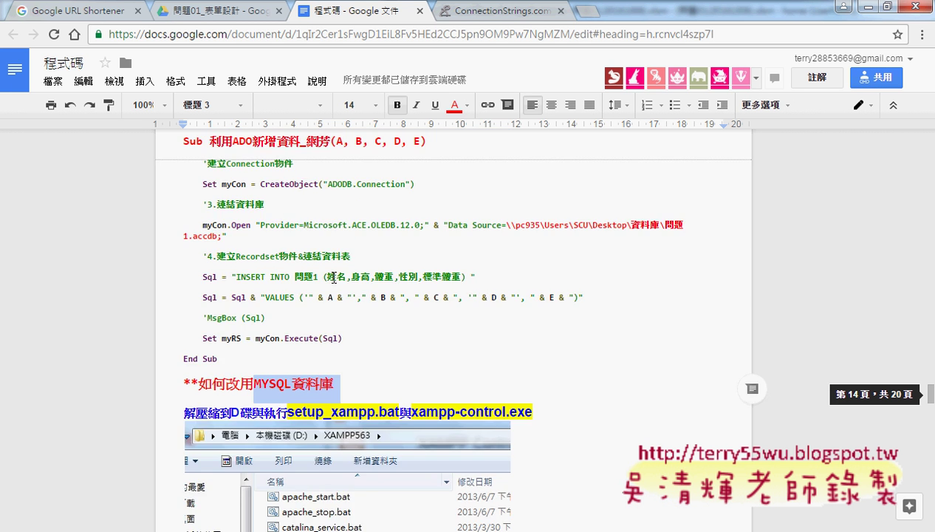
scroll(333, 276, up, 5)
scroll(332, 276, up, 2)
scroll(332, 276, up, 3)
scroll(333, 277, up, 5)
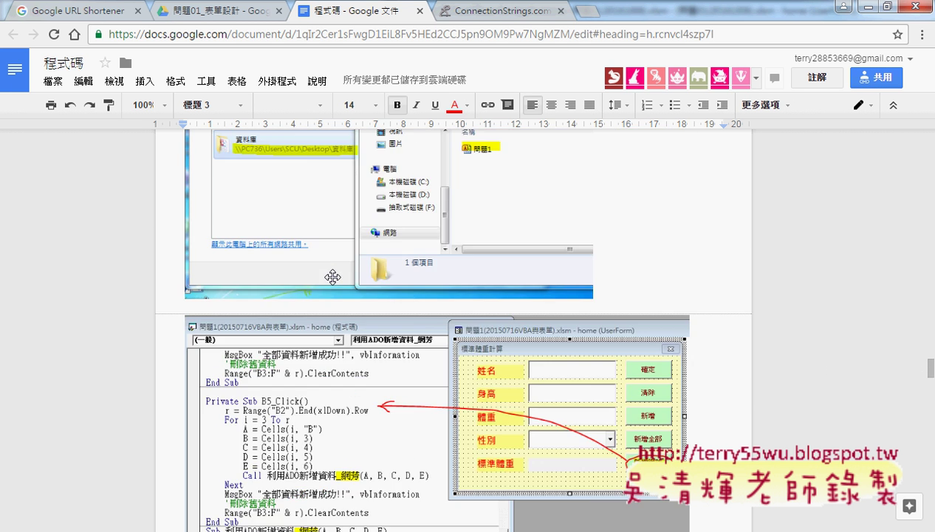
scroll(332, 277, up, 5)
scroll(333, 276, up, 5)
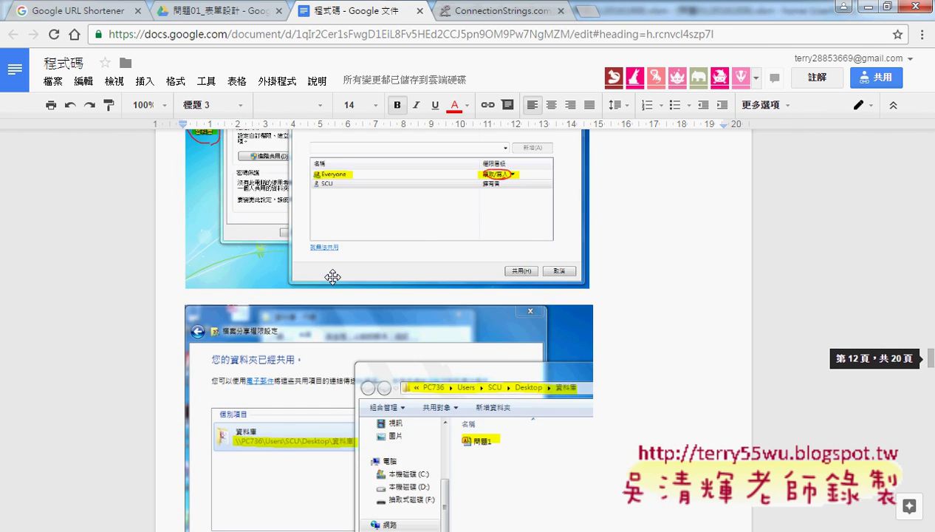
click(861, 6)
Close Network and Sharing Center and open the 查詢全部 button's B5_Click code.
click(815, 60)
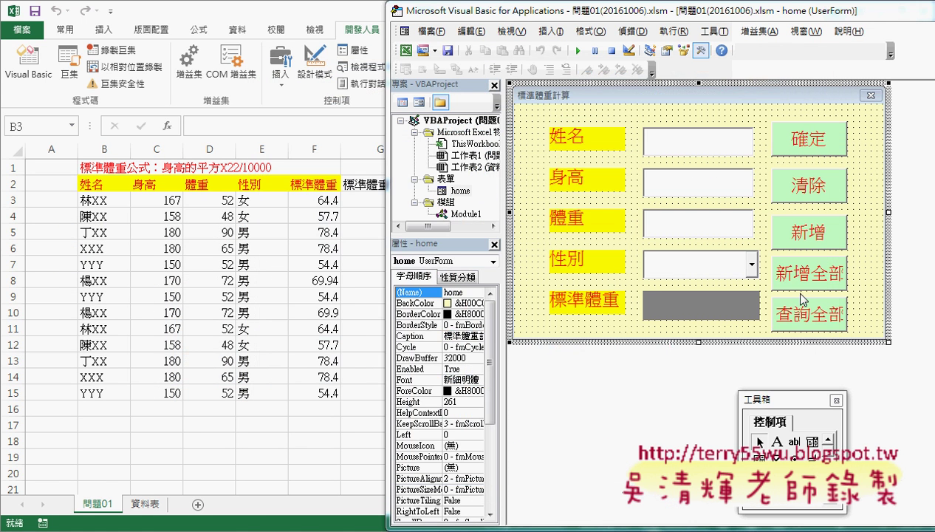
click(802, 319)
double_click(802, 319)
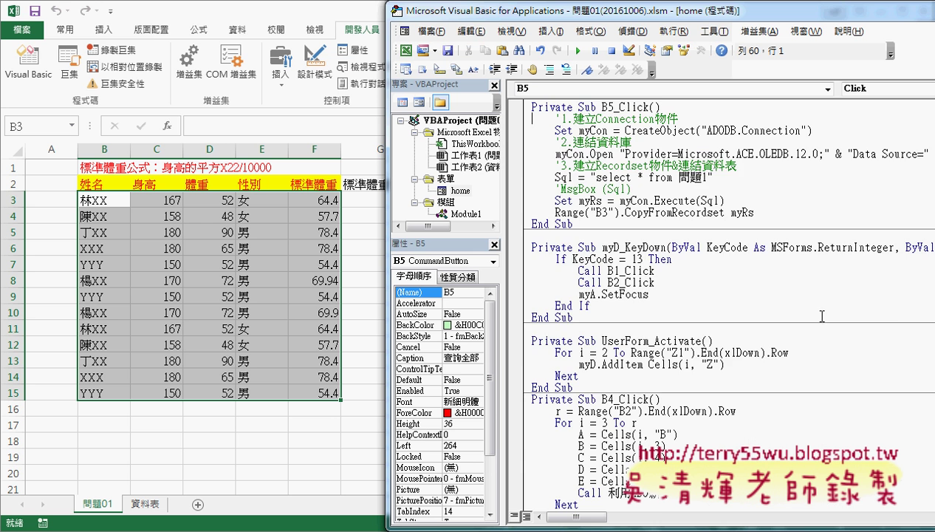
Highlight B5_Click's connection and select * query lines, then the ADO insert subroutine body.
scroll(821, 316, up, 2)
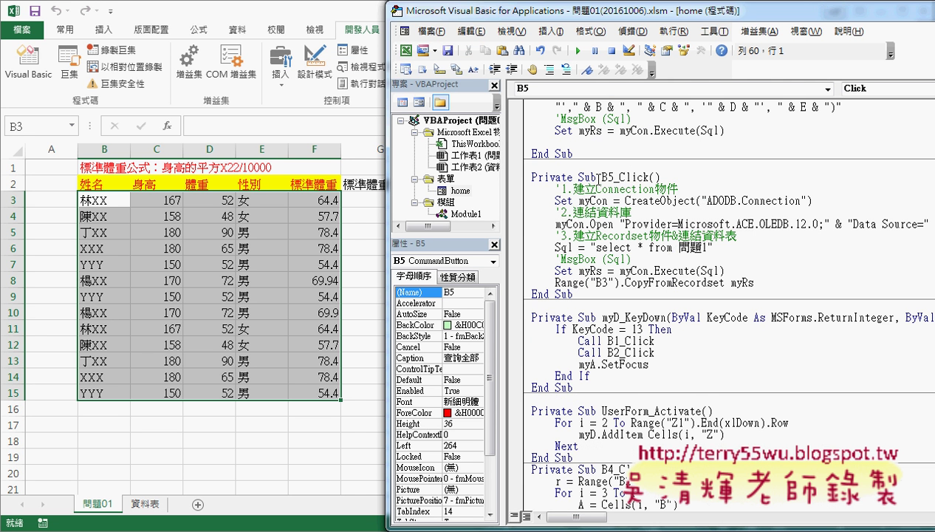
drag(600, 178, 616, 177)
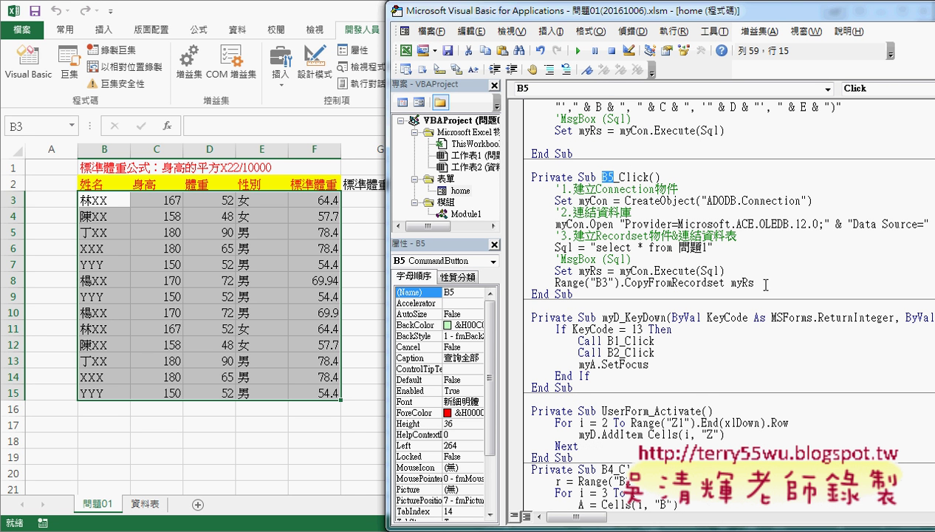
drag(725, 270, 520, 189)
scroll(519, 210, up, 4)
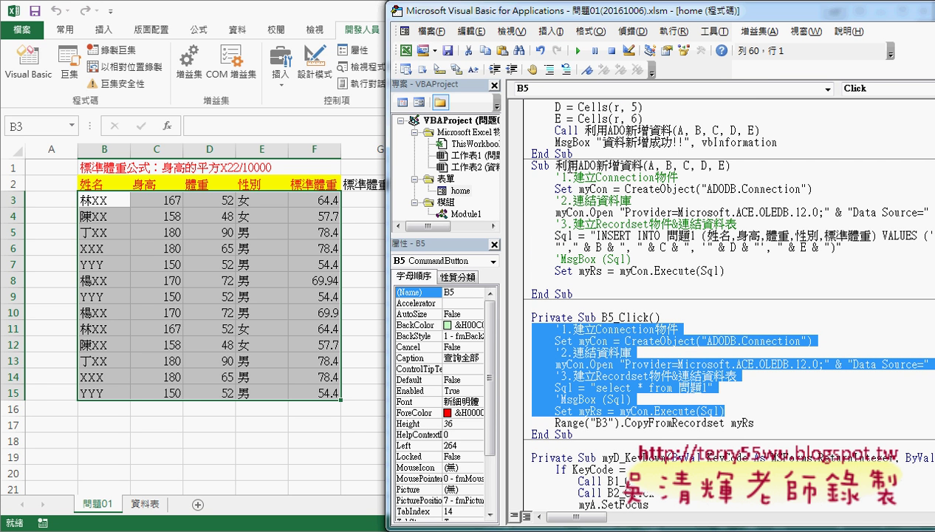
drag(718, 271, 533, 178)
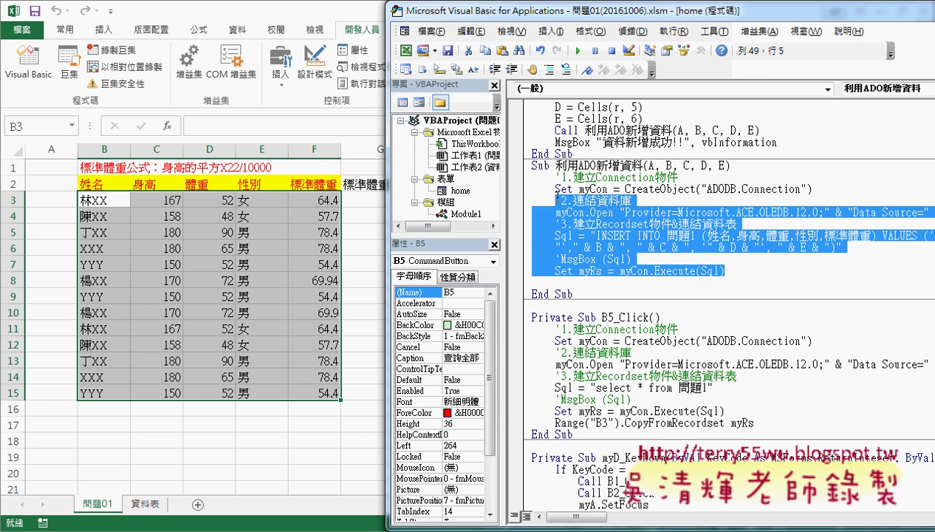
scroll(684, 373, down, 2)
scroll(729, 375, down, 1)
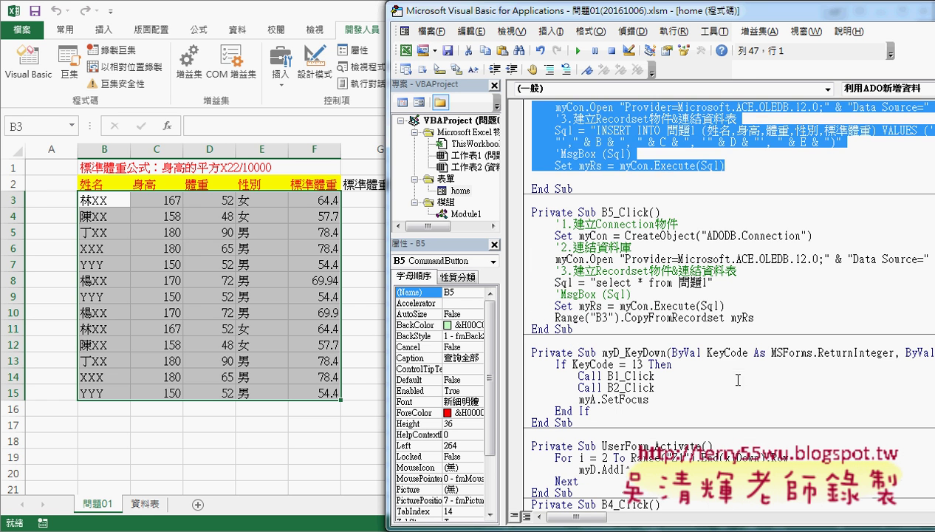
click(752, 317)
mouse_move(752, 316)
mouse_down()
mouse_move(550, 317)
mouse_move(559, 319)
mouse_up()
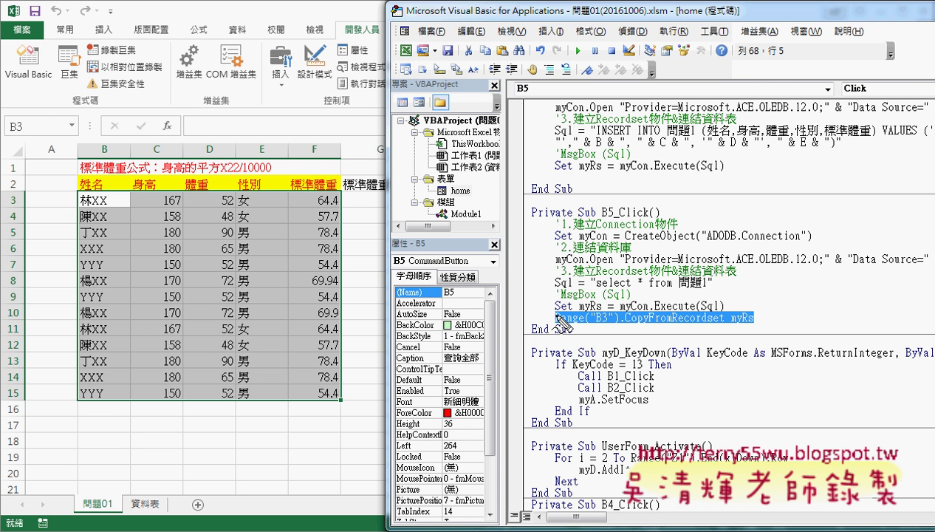
drag(95, 214, 111, 220)
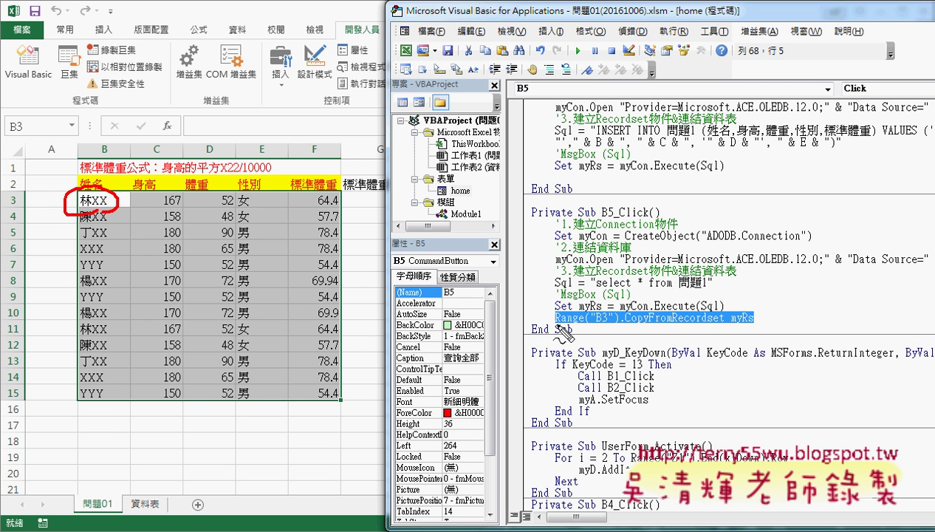
drag(555, 324, 742, 326)
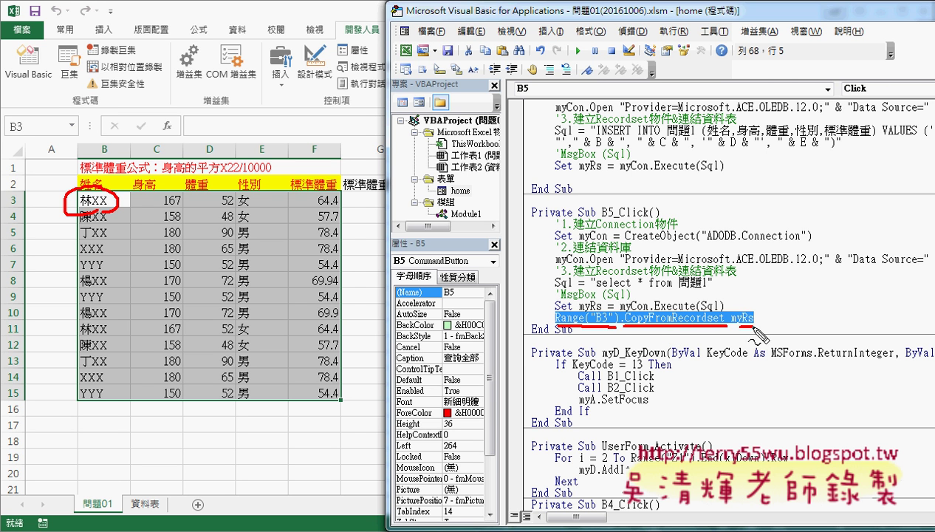
mouse_move(612, 314)
mouse_down()
mouse_move(593, 302)
mouse_move(742, 317)
mouse_move(750, 305)
mouse_up()
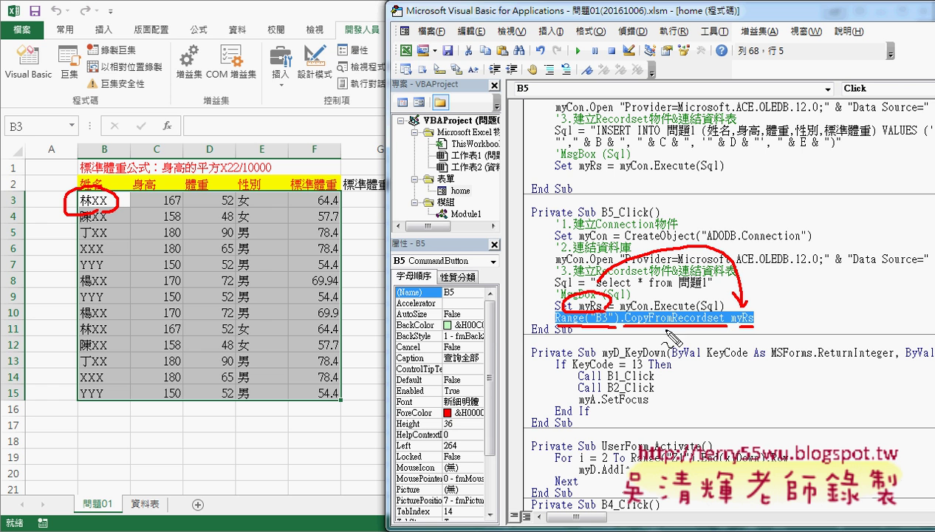
mouse_move(602, 328)
mouse_down()
mouse_move(567, 357)
mouse_move(120, 198)
mouse_move(88, 317)
mouse_move(318, 402)
mouse_up()
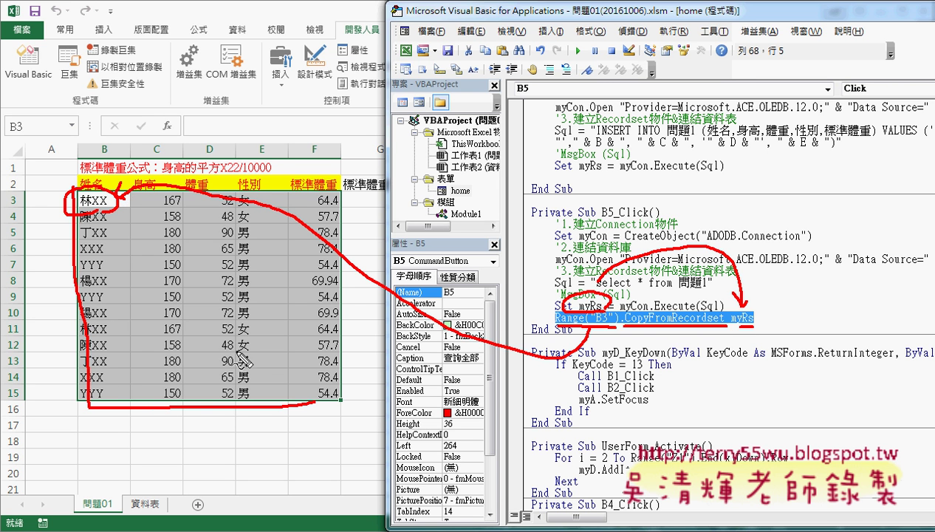
mouse_move(121, 222)
mouse_down()
mouse_move(343, 198)
mouse_move(350, 398)
mouse_move(323, 407)
mouse_up()
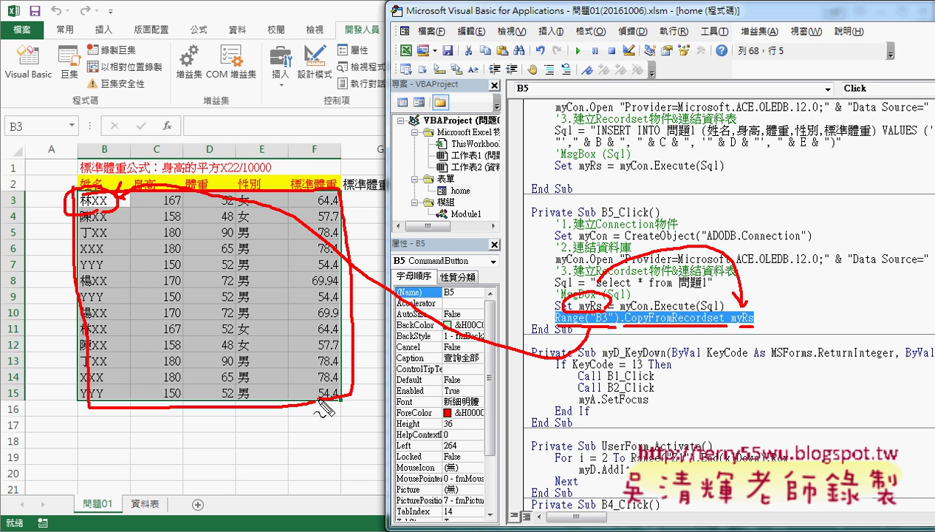